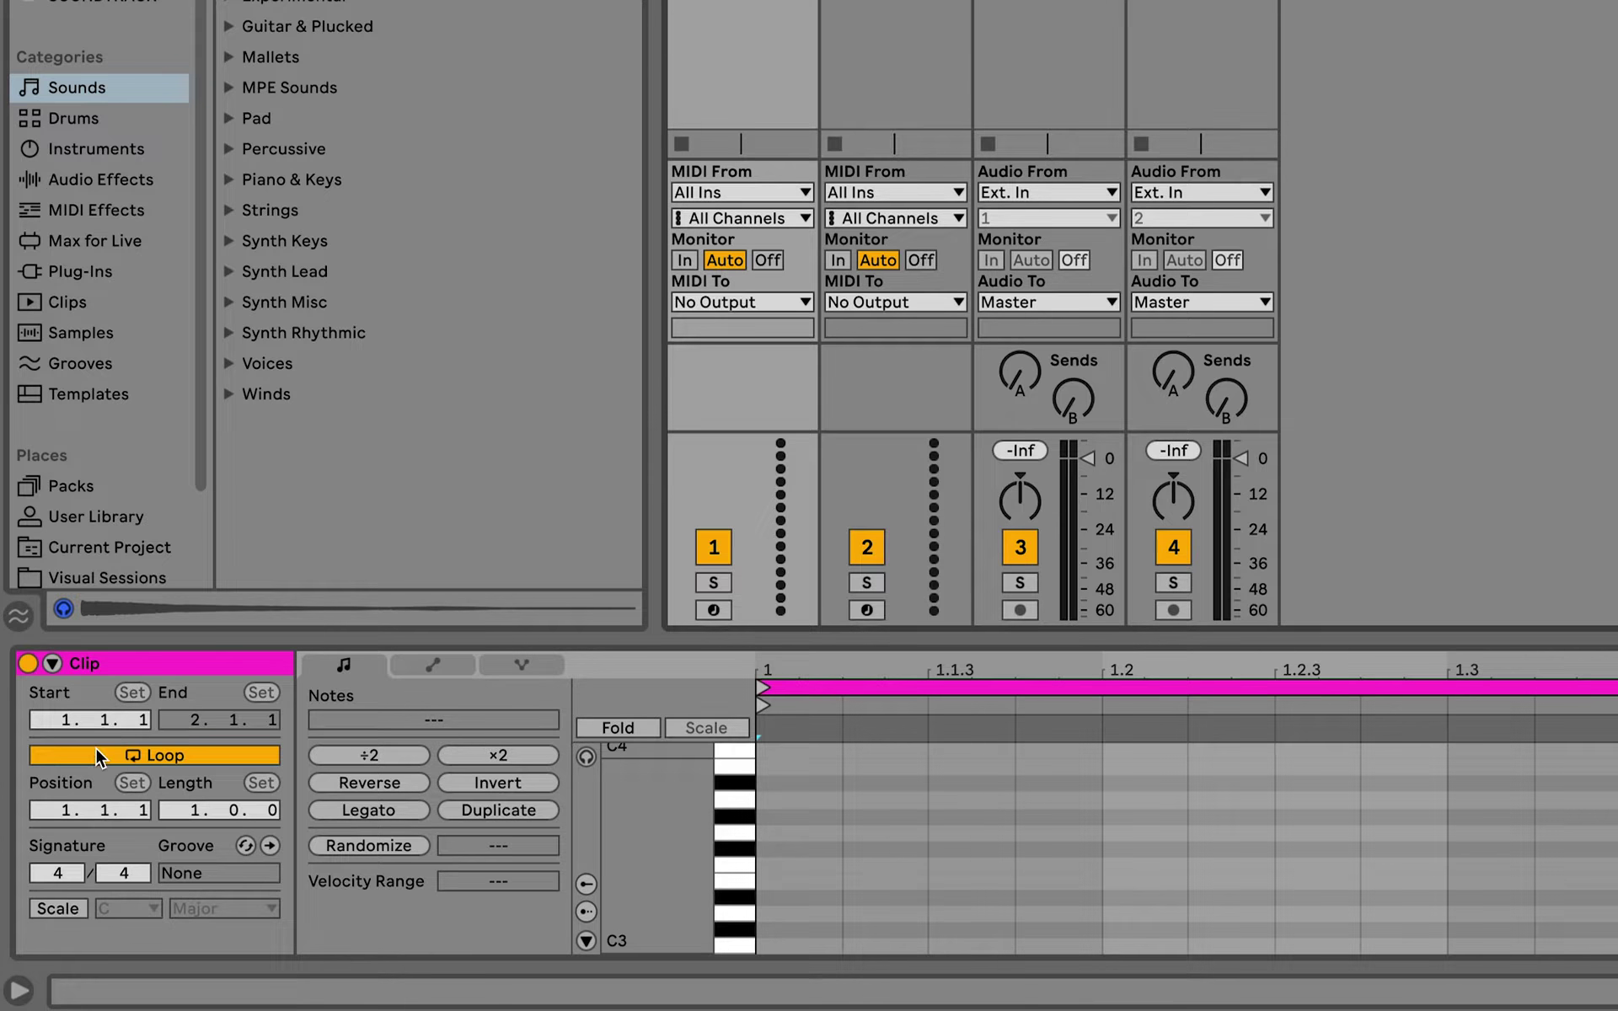
Look through the MIDI clip's launch settings, envelopes and note expression lanes, switching Follow Action on and off again
{"action": "left_click", "coordinate": [94, 746]}
{"action": "left_click", "coordinate": [95, 746]}
{"action": "left_click", "coordinate": [54, 663]}
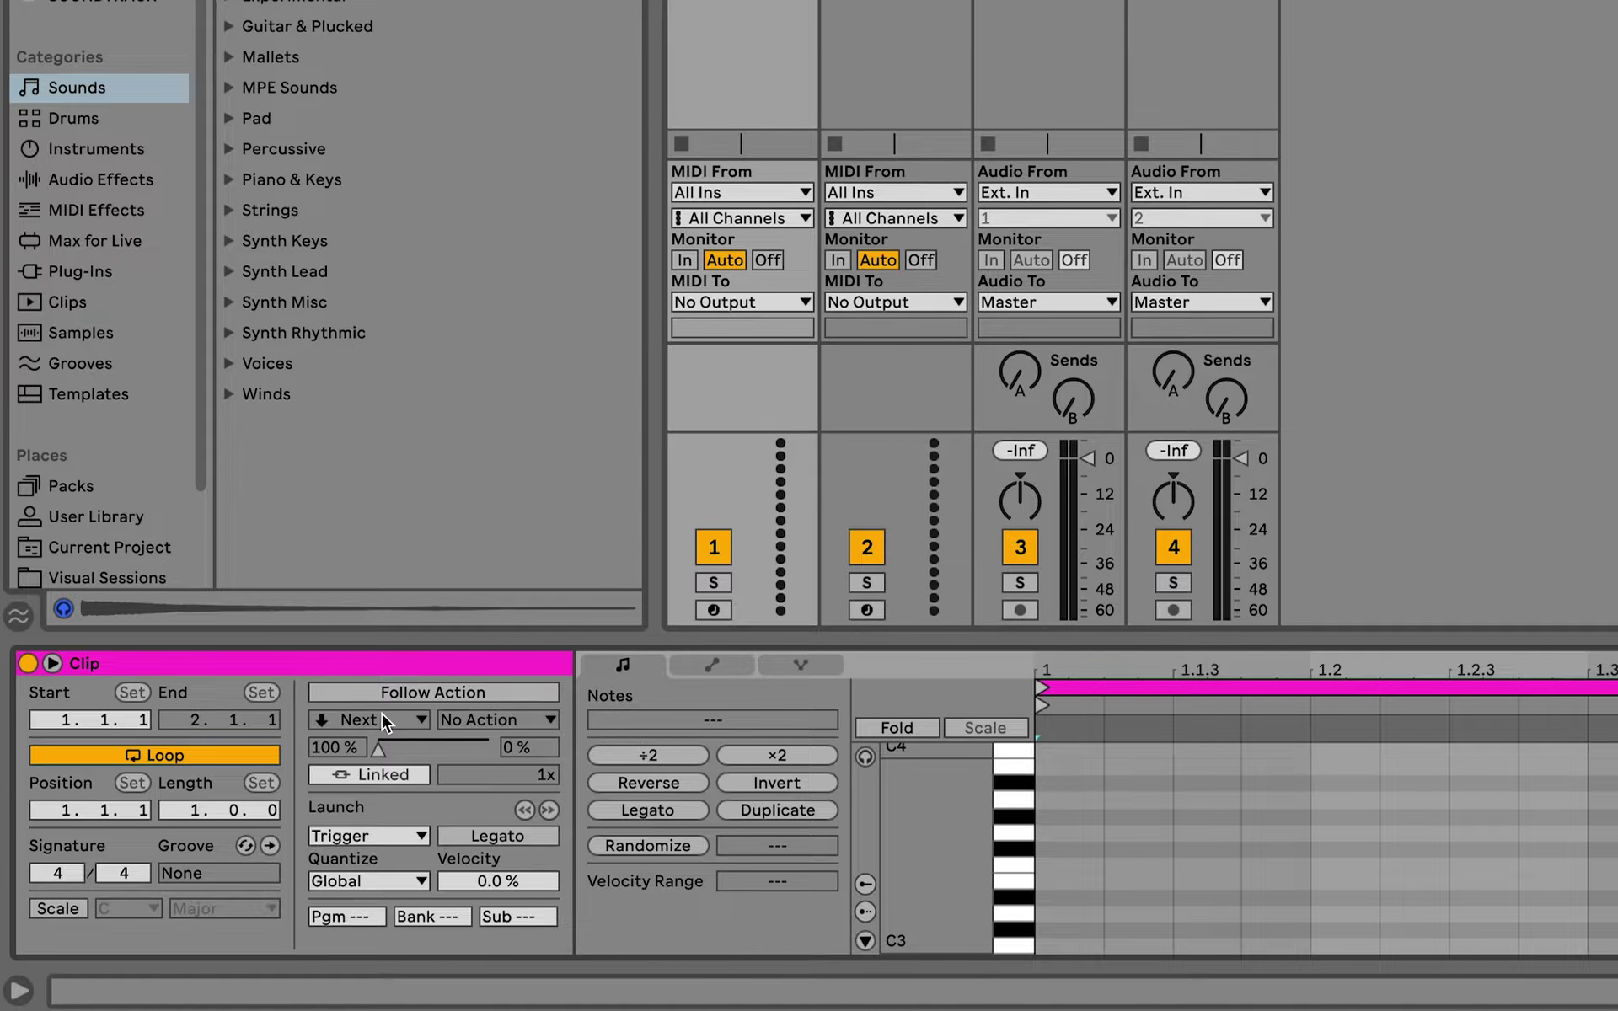
{"action": "left_click", "coordinate": [403, 696]}
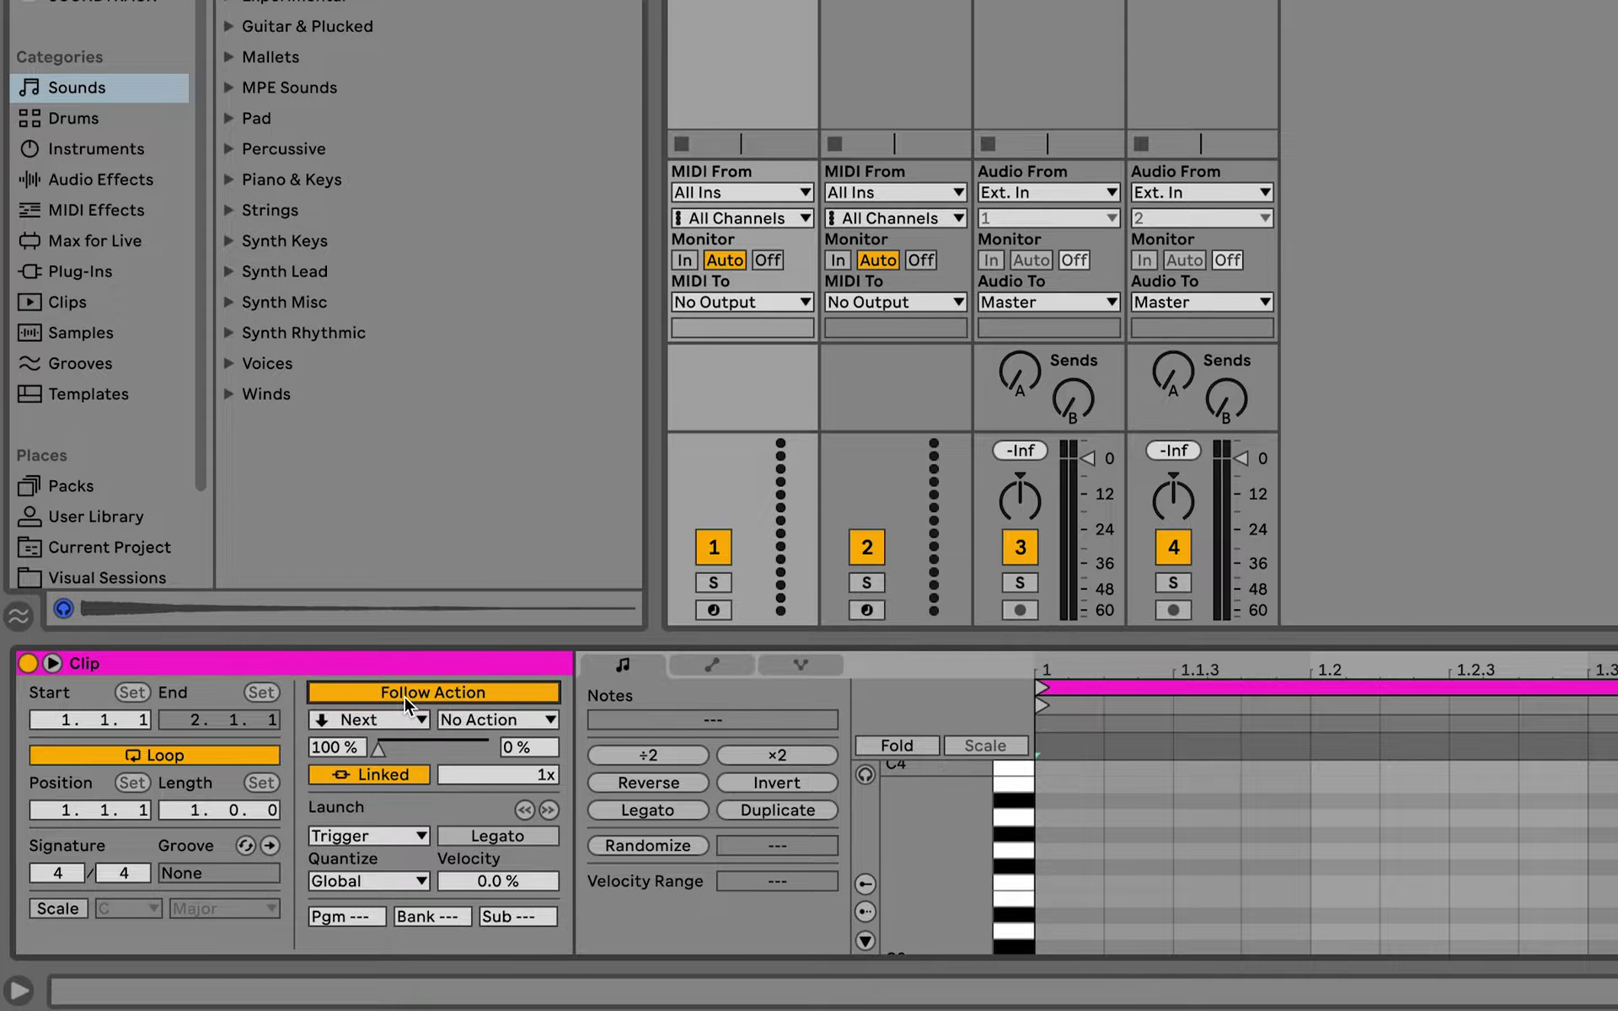
{"action": "left_click", "coordinate": [403, 696]}
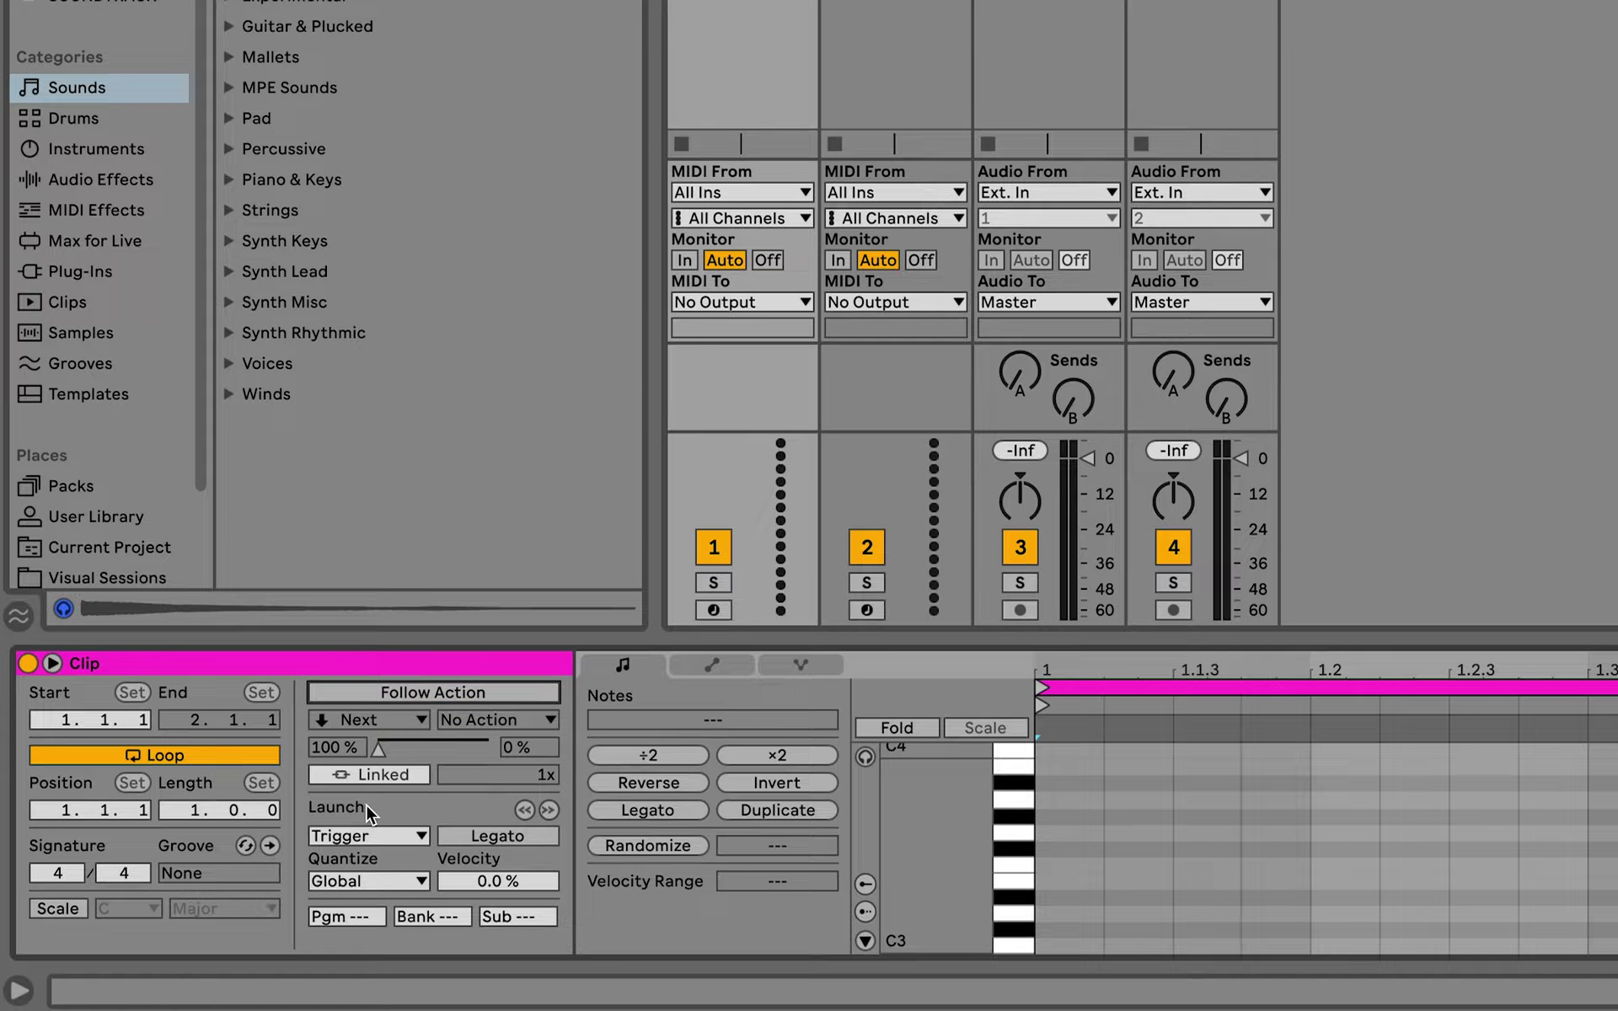
{"action": "left_click", "coordinate": [53, 663]}
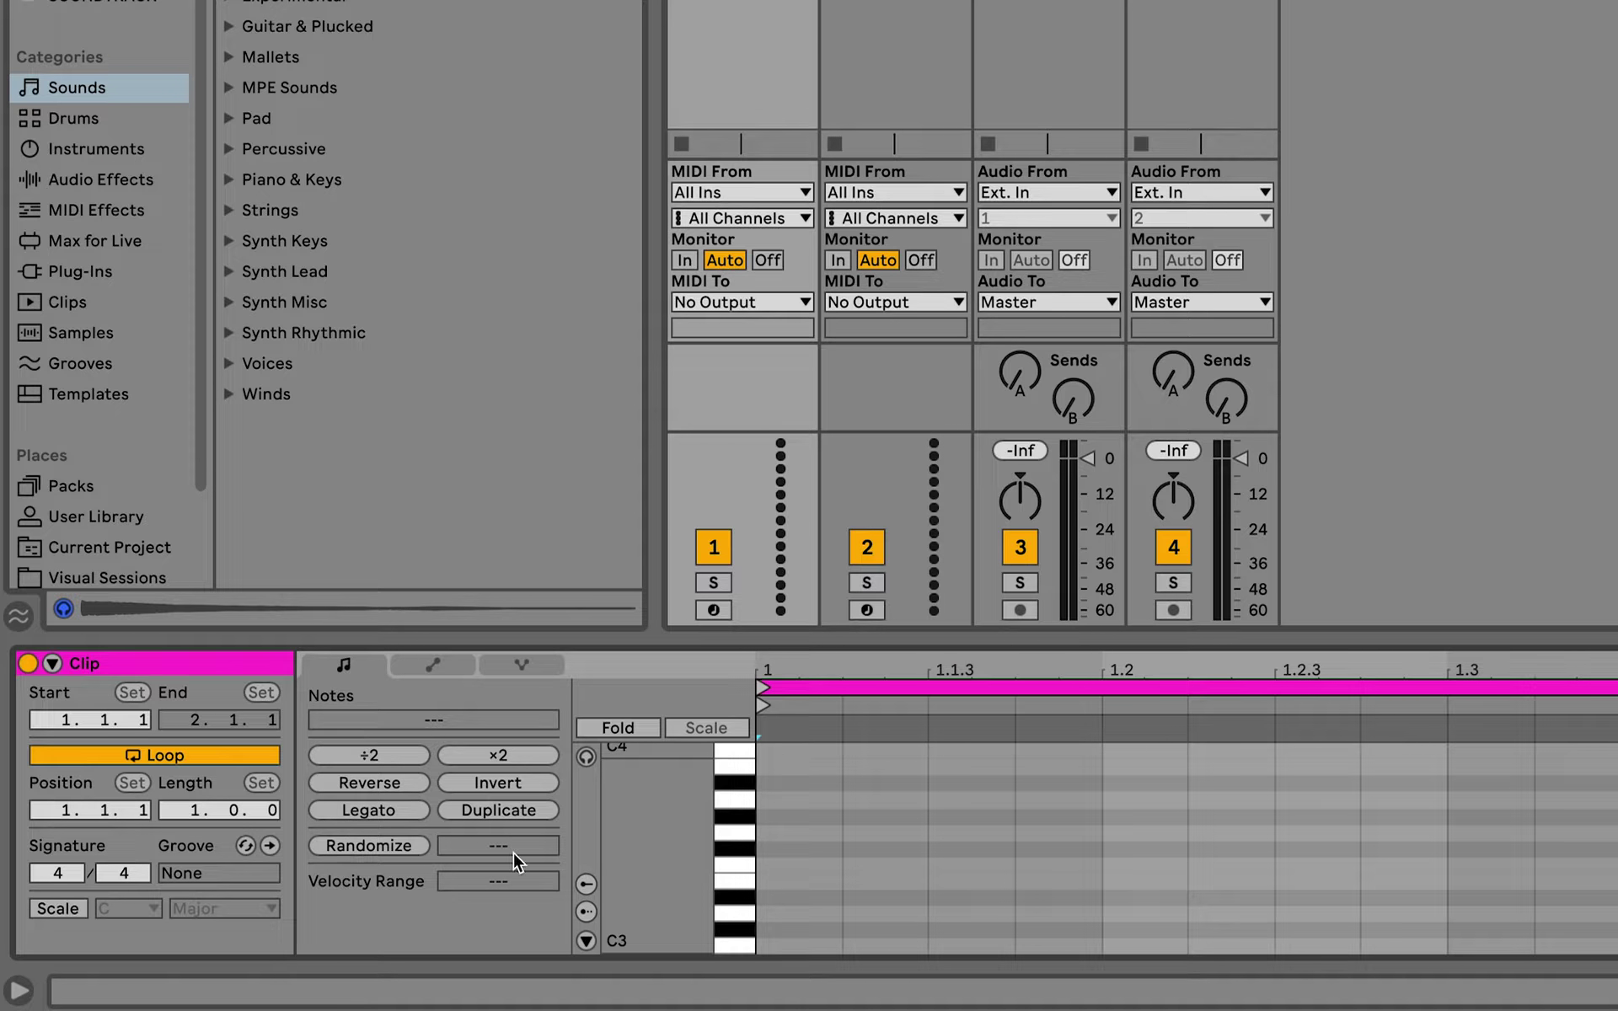
{"action": "left_click", "coordinate": [435, 665]}
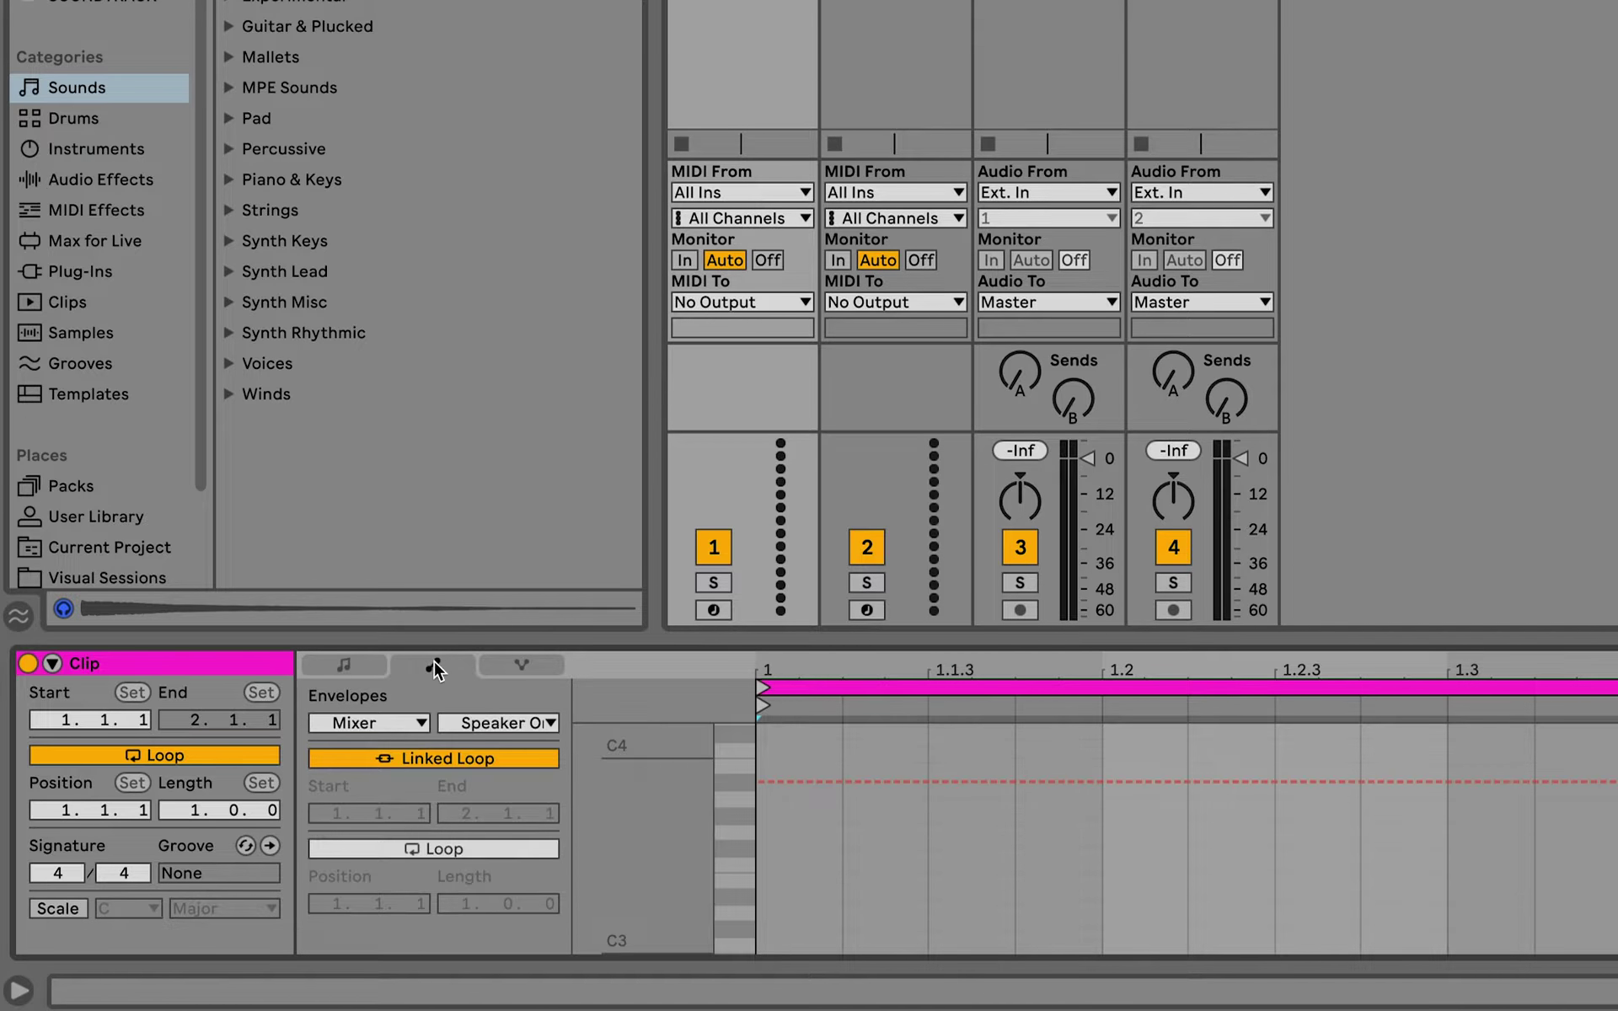
{"action": "left_click", "coordinate": [523, 666]}
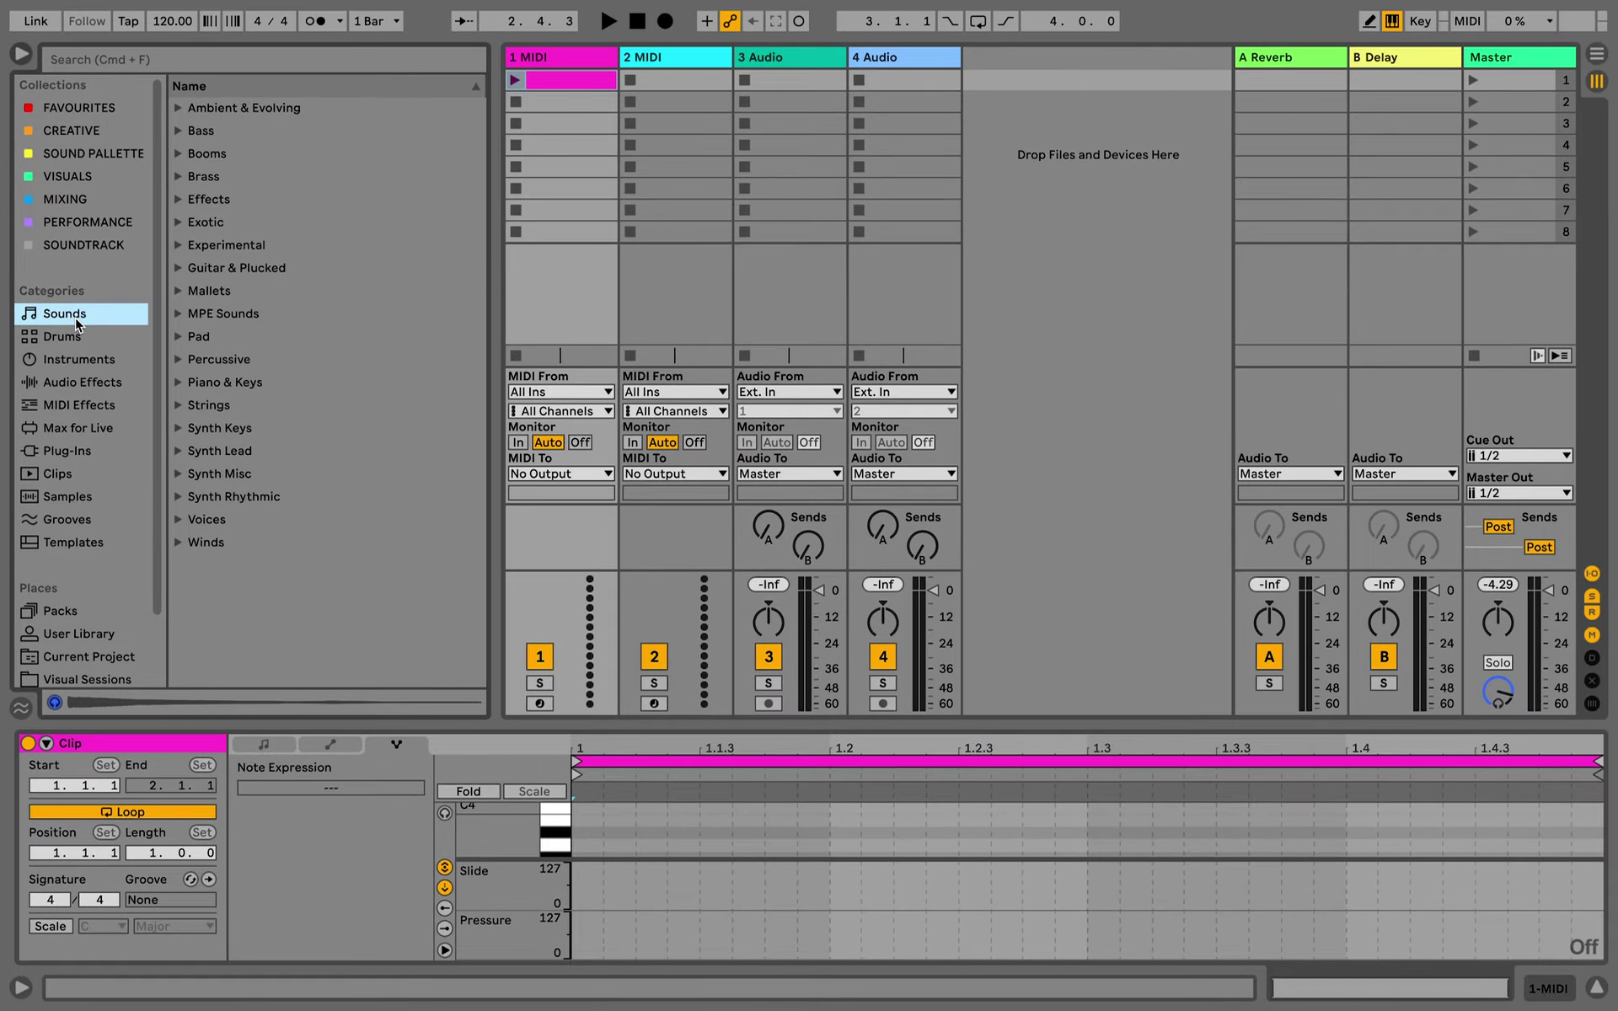
Load the MPE Spieluhr preset from the MPE Sounds category onto the first MIDI track
{"action": "left_click", "coordinate": [227, 315]}
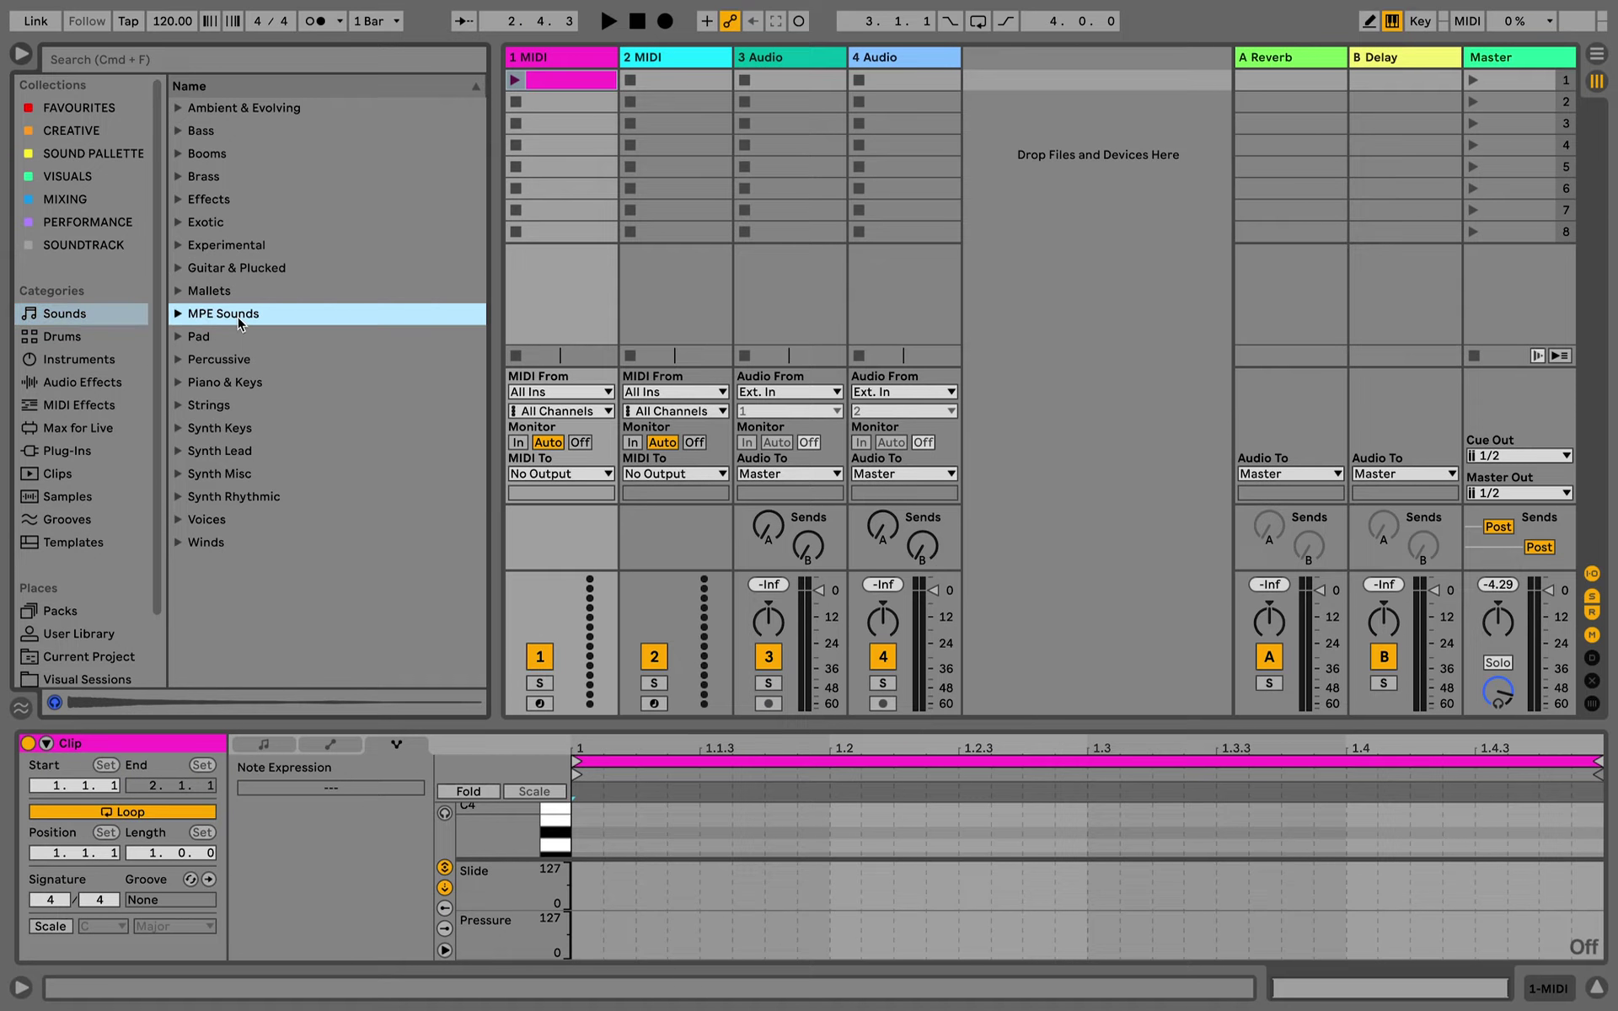
{"action": "left_click", "coordinate": [180, 314]}
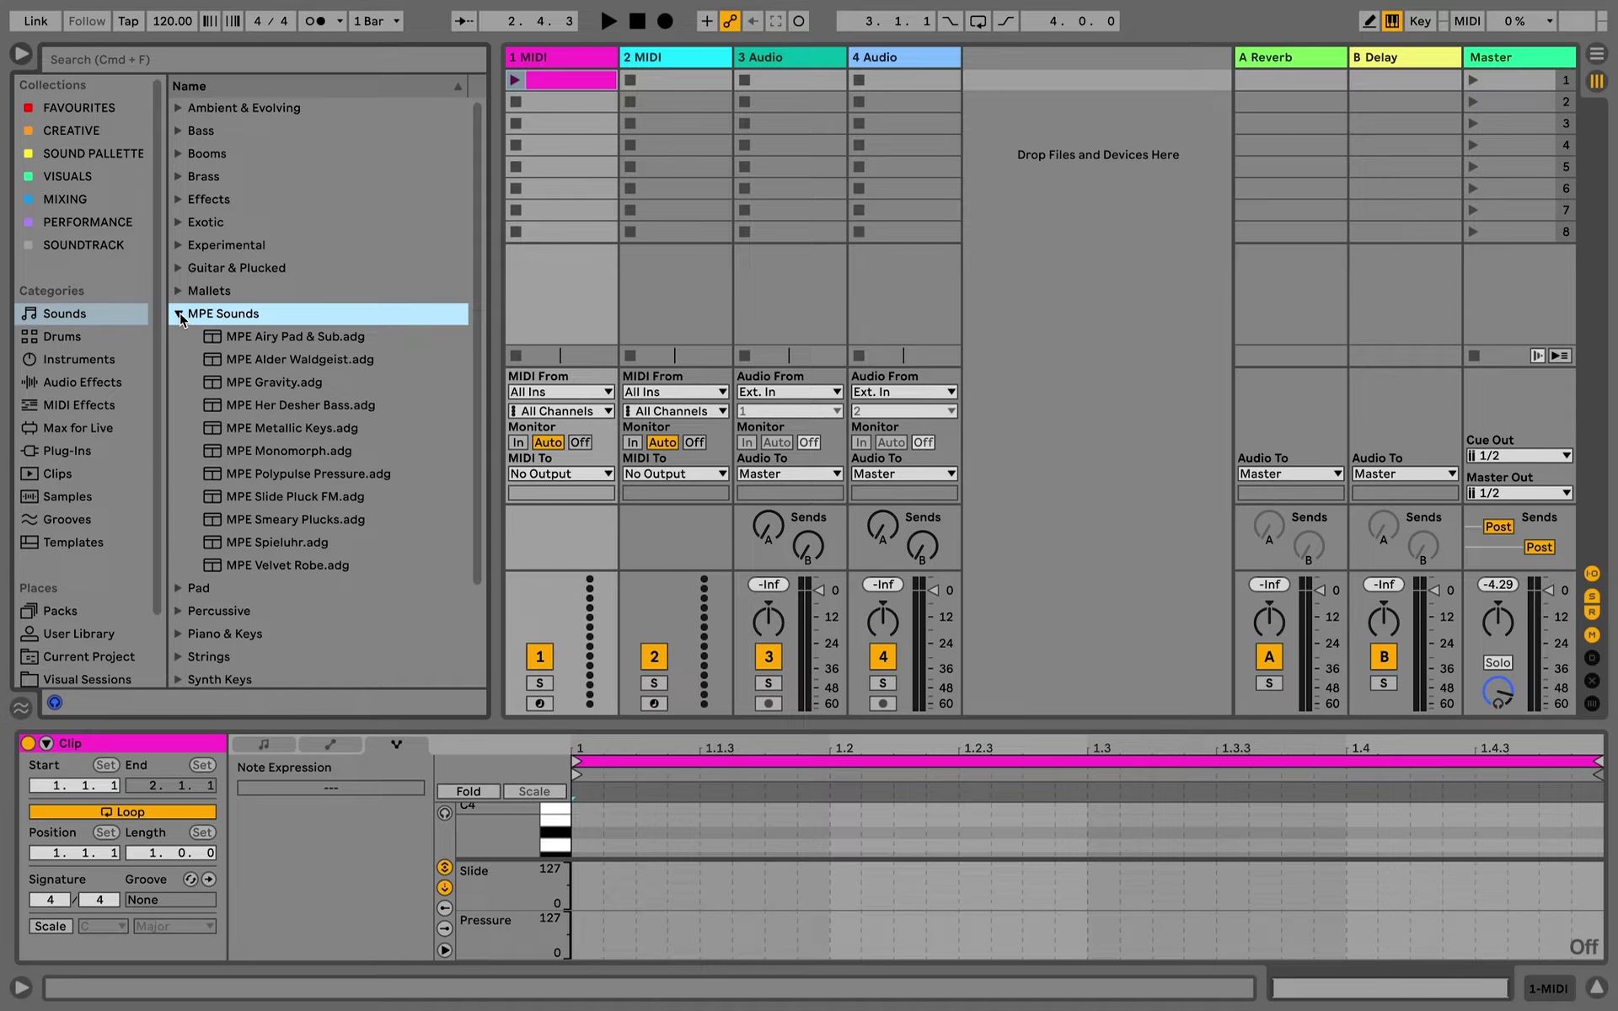
{"action": "left_click", "coordinate": [279, 542]}
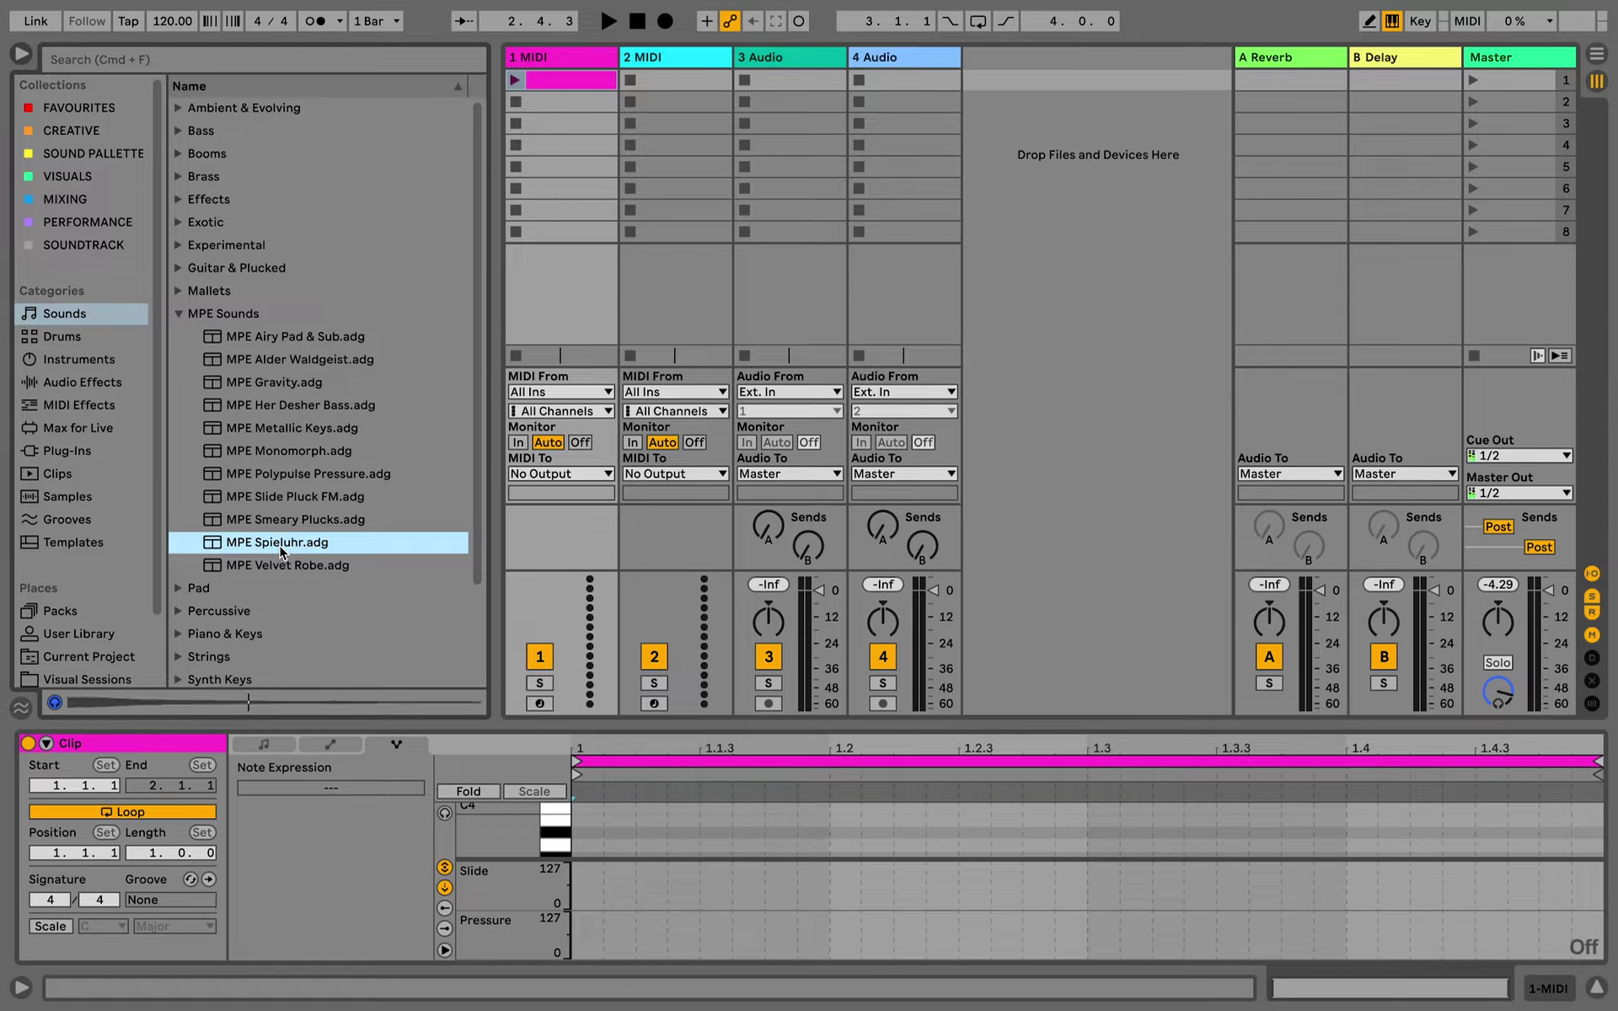
{"action": "left_click_drag", "start_coordinate": [281, 547], "coordinate": [542, 193]}
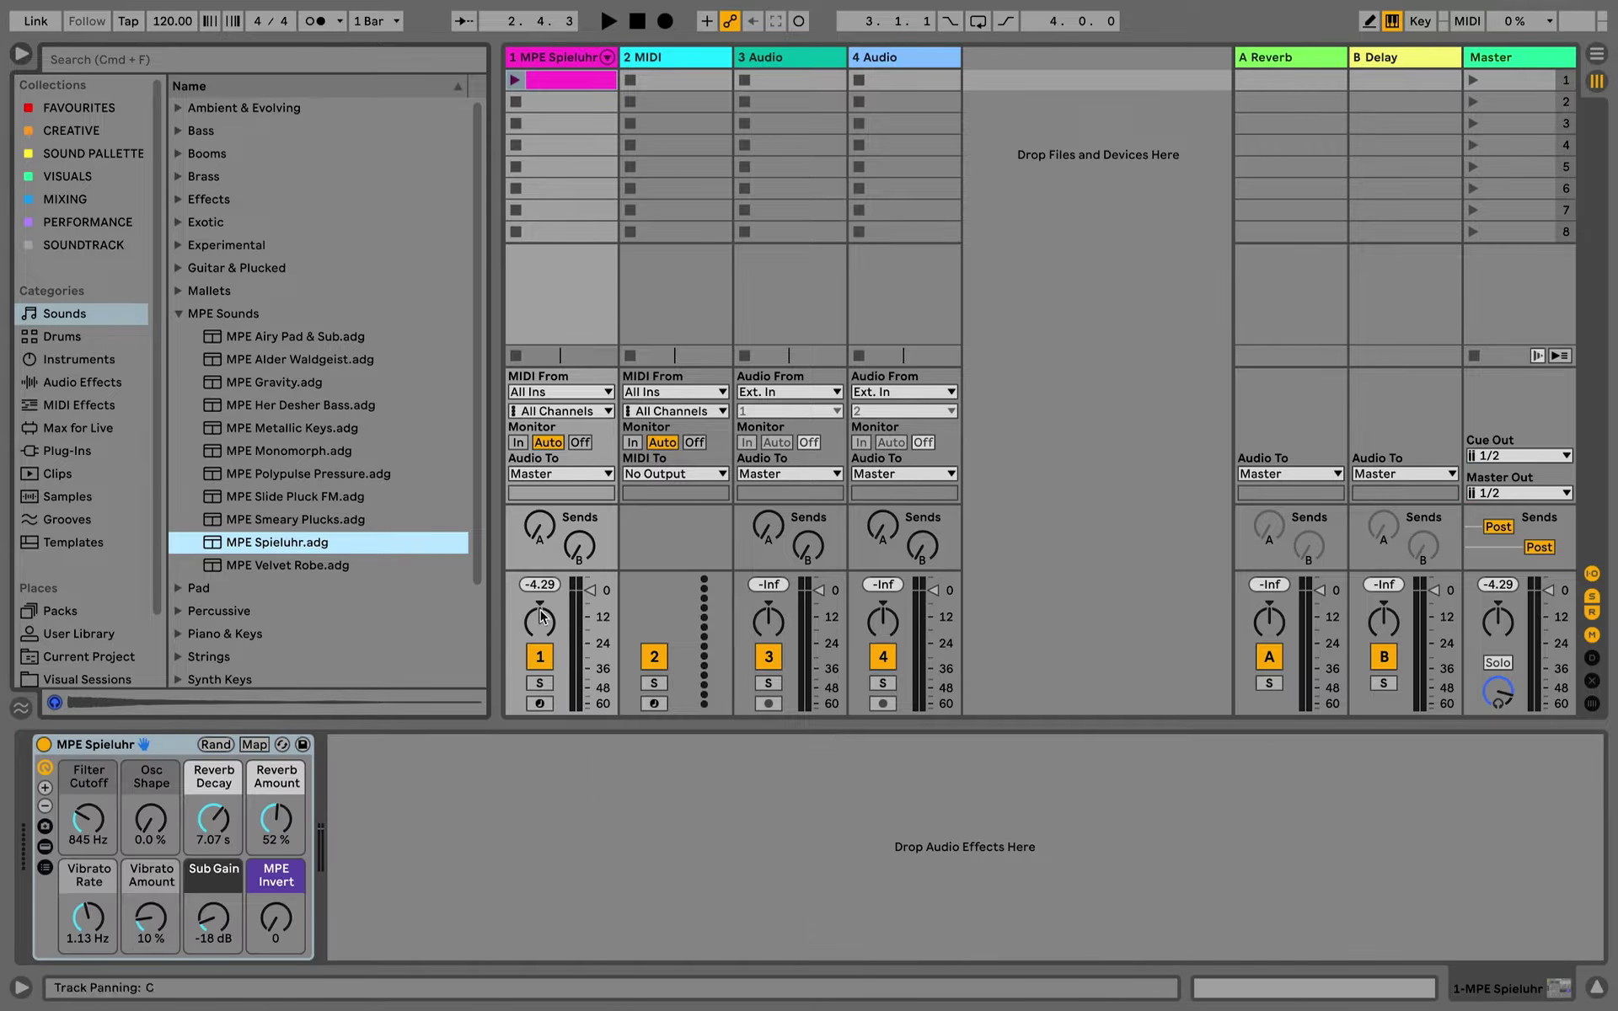
Audition the armed MPE Spieluhr track with Osc Shape set to 57%, and disarm it with the clip in view
{"action": "left_click", "coordinate": [540, 705]}
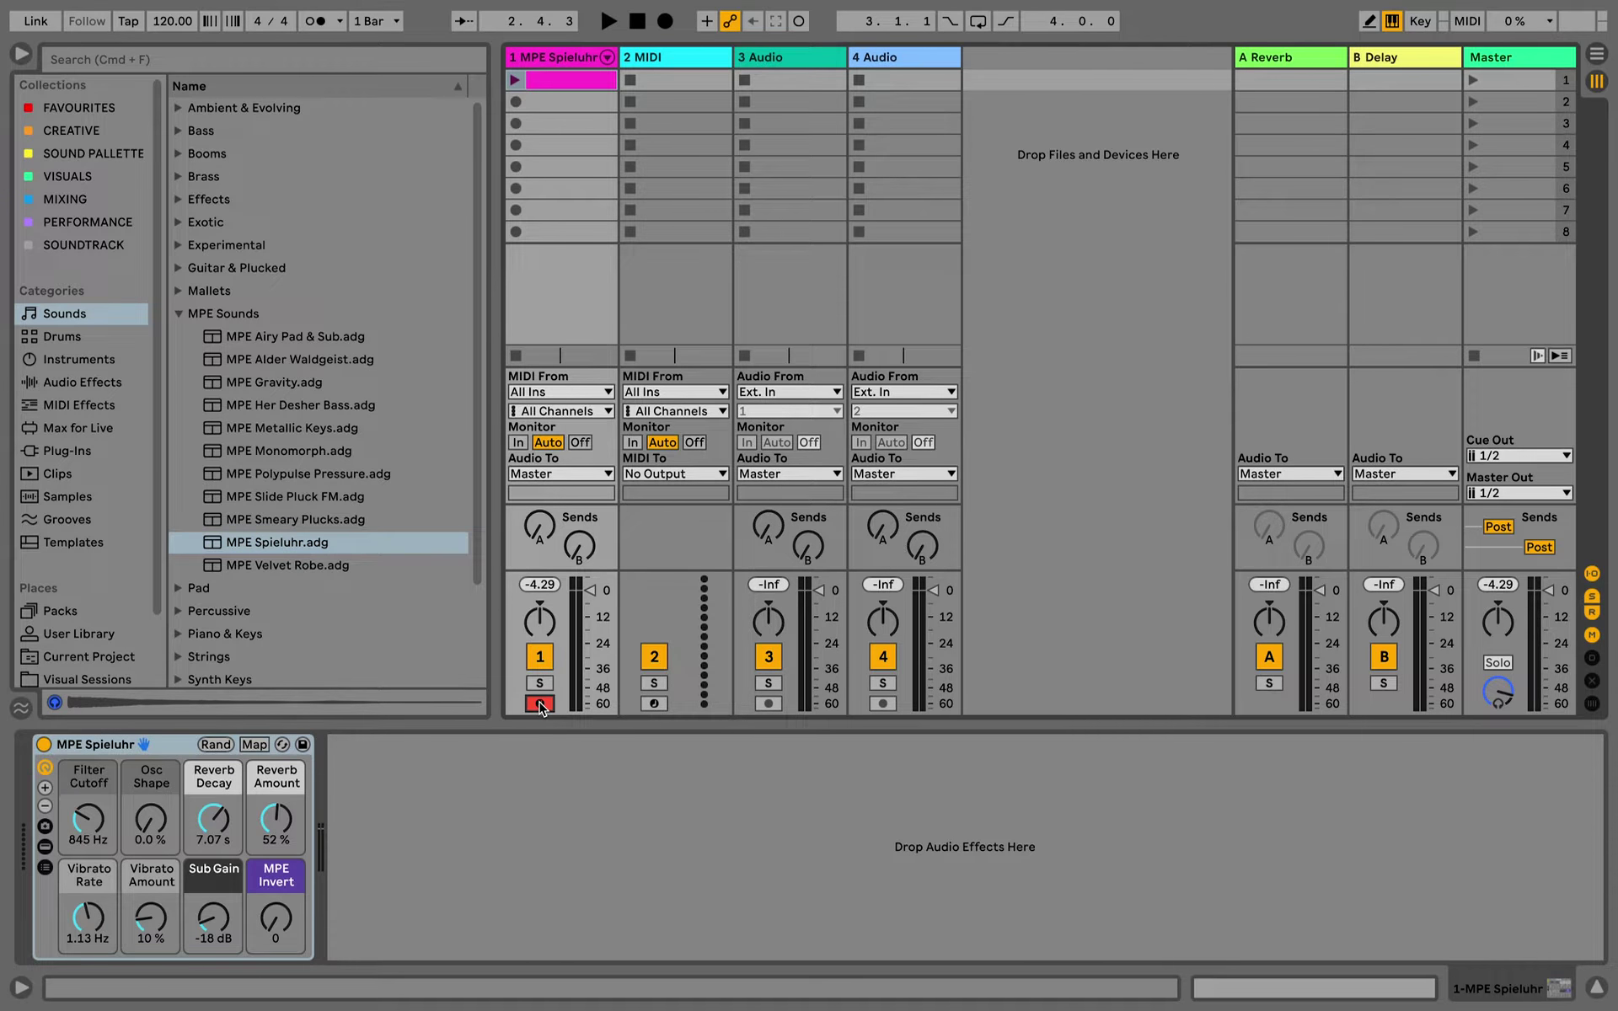
{"action": "left_click_drag", "start_coordinate": [151, 819], "coordinate": [151, 771]}
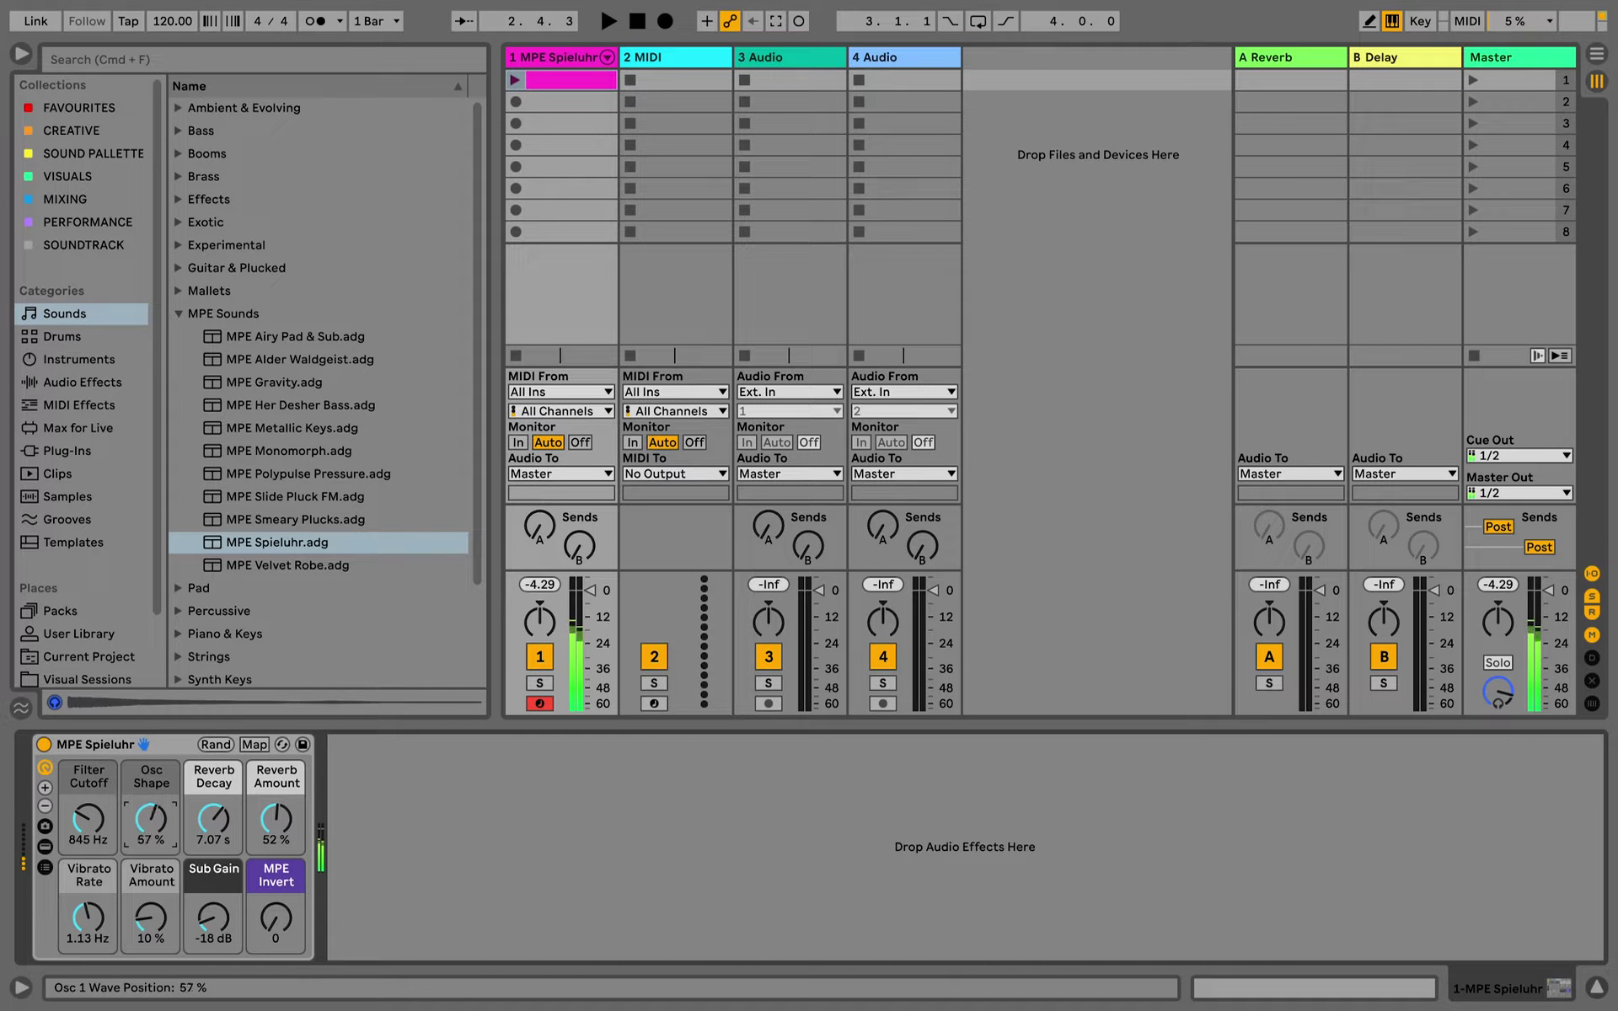
{"action": "key", "text": "shift+Tab"}
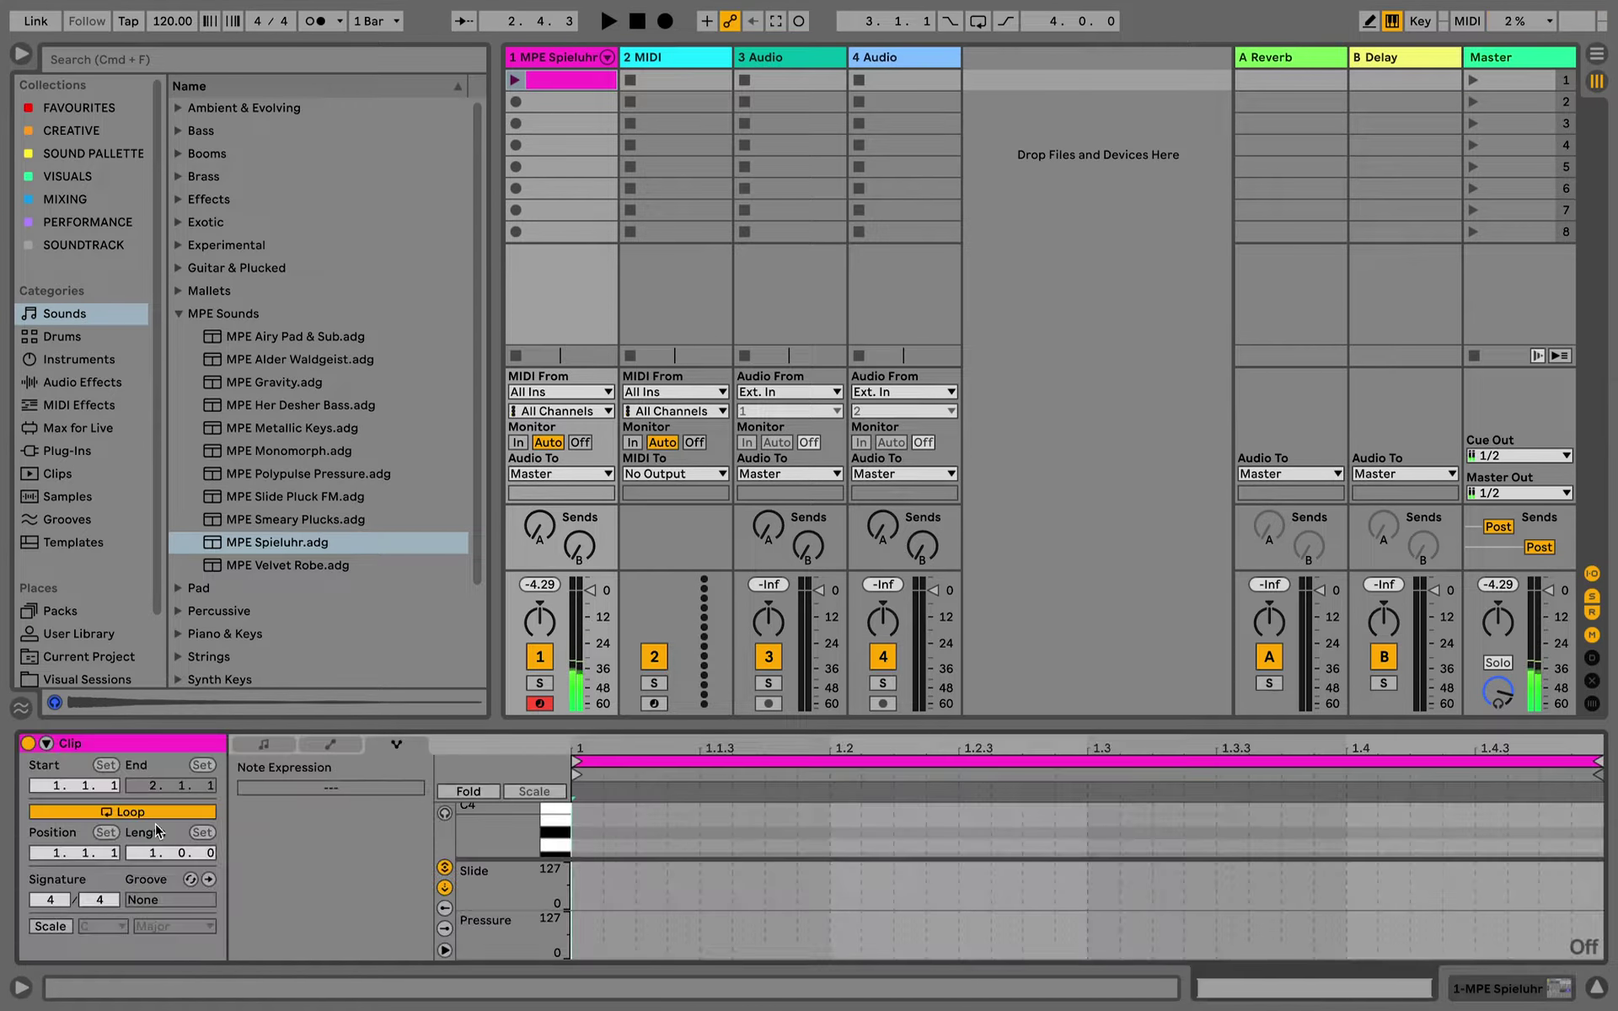
{"action": "left_click", "coordinate": [539, 702]}
Hide the browser and turn on Scale for the clip with its note settings shown
{"action": "left_click", "coordinate": [274, 747]}
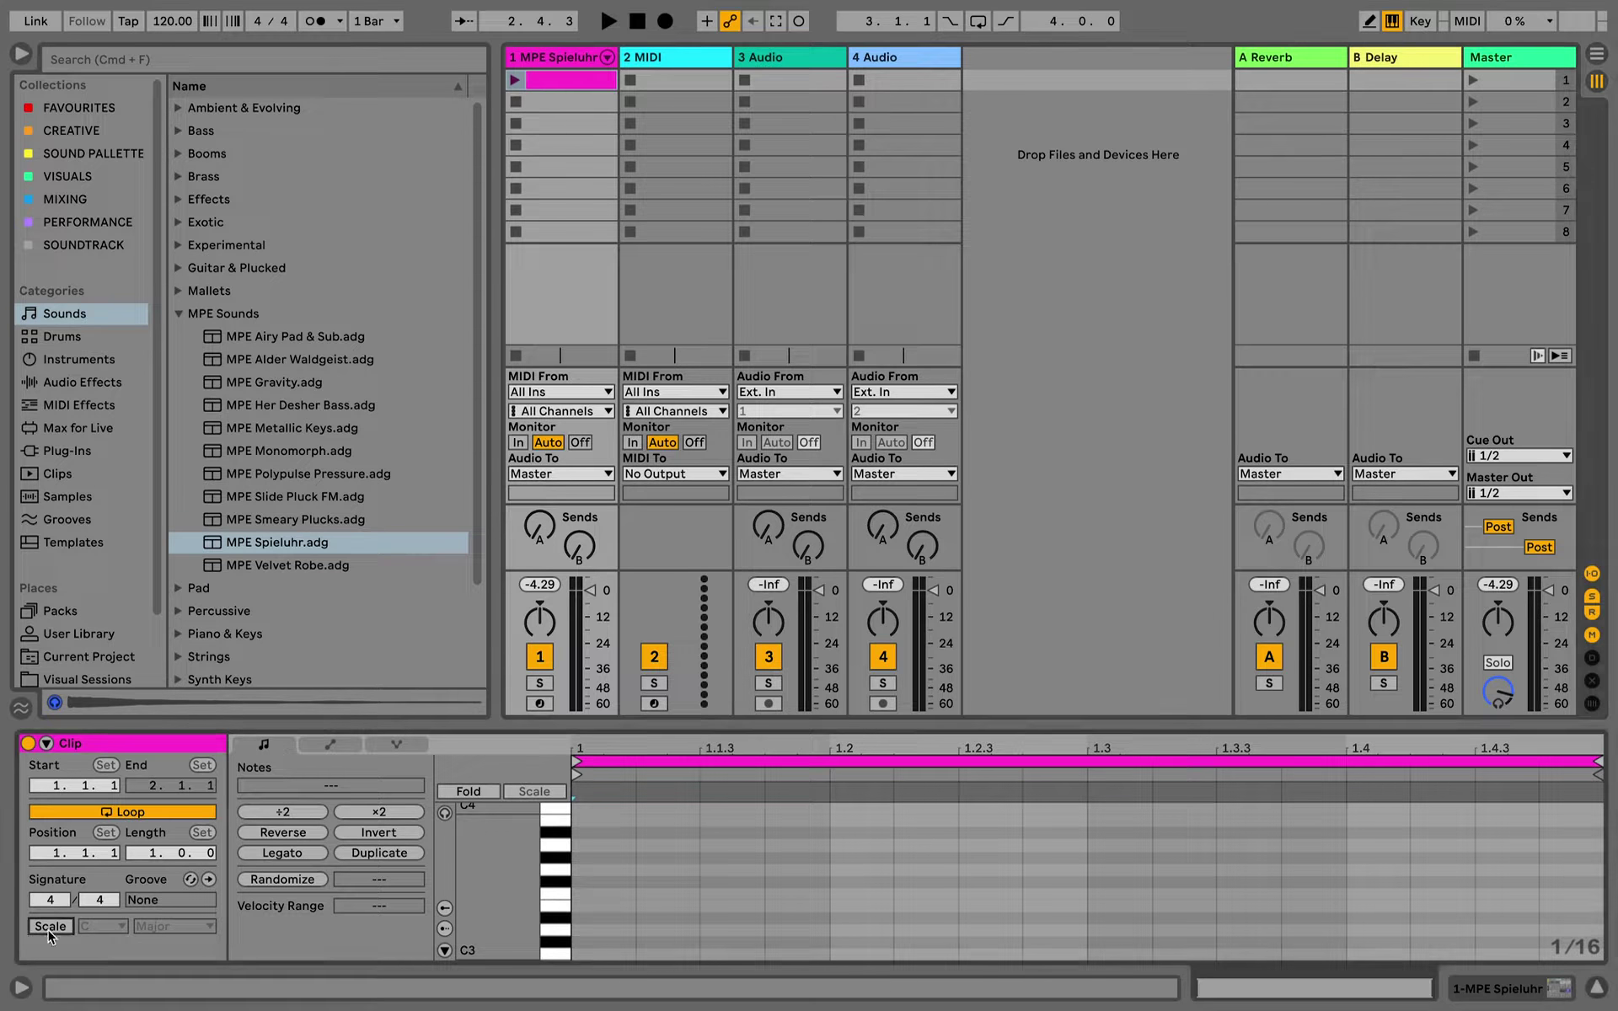
{"action": "left_click", "coordinate": [71, 315]}
{"action": "left_click", "coordinate": [24, 54]}
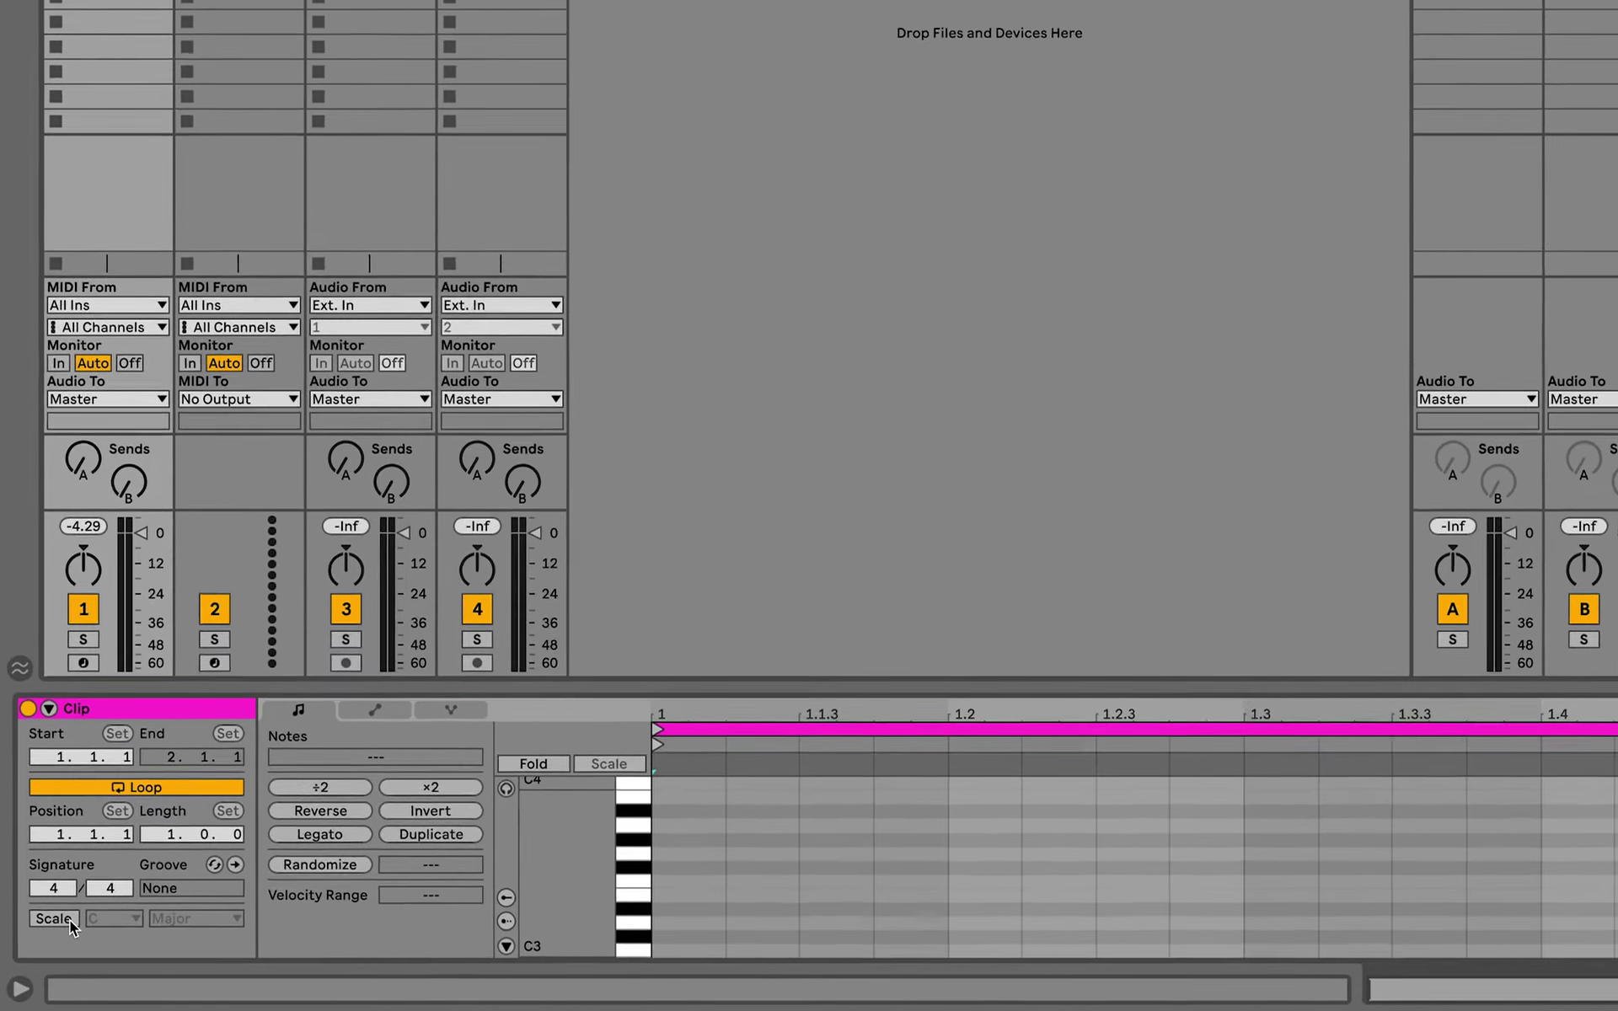
{"action": "left_click", "coordinate": [67, 919]}
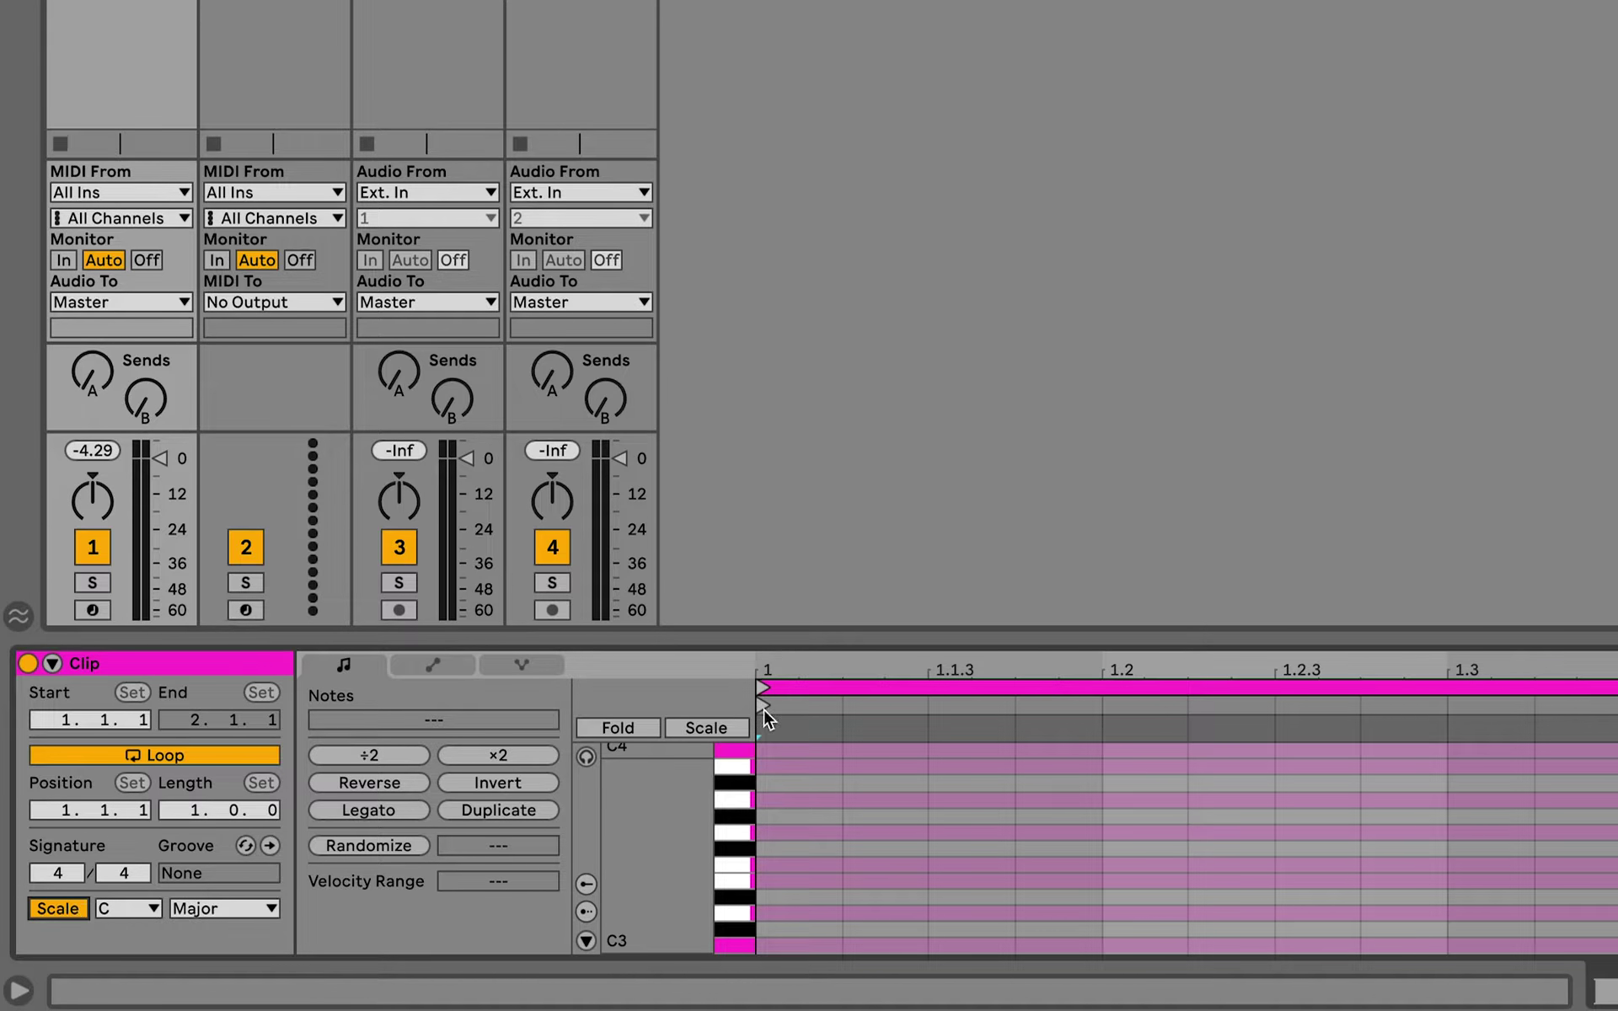
Set the clip's scale to Minor and limit the enlarged note editor to the notes of that scale
{"action": "left_click_drag", "start_coordinate": [784, 640], "coordinate": [776, 402]}
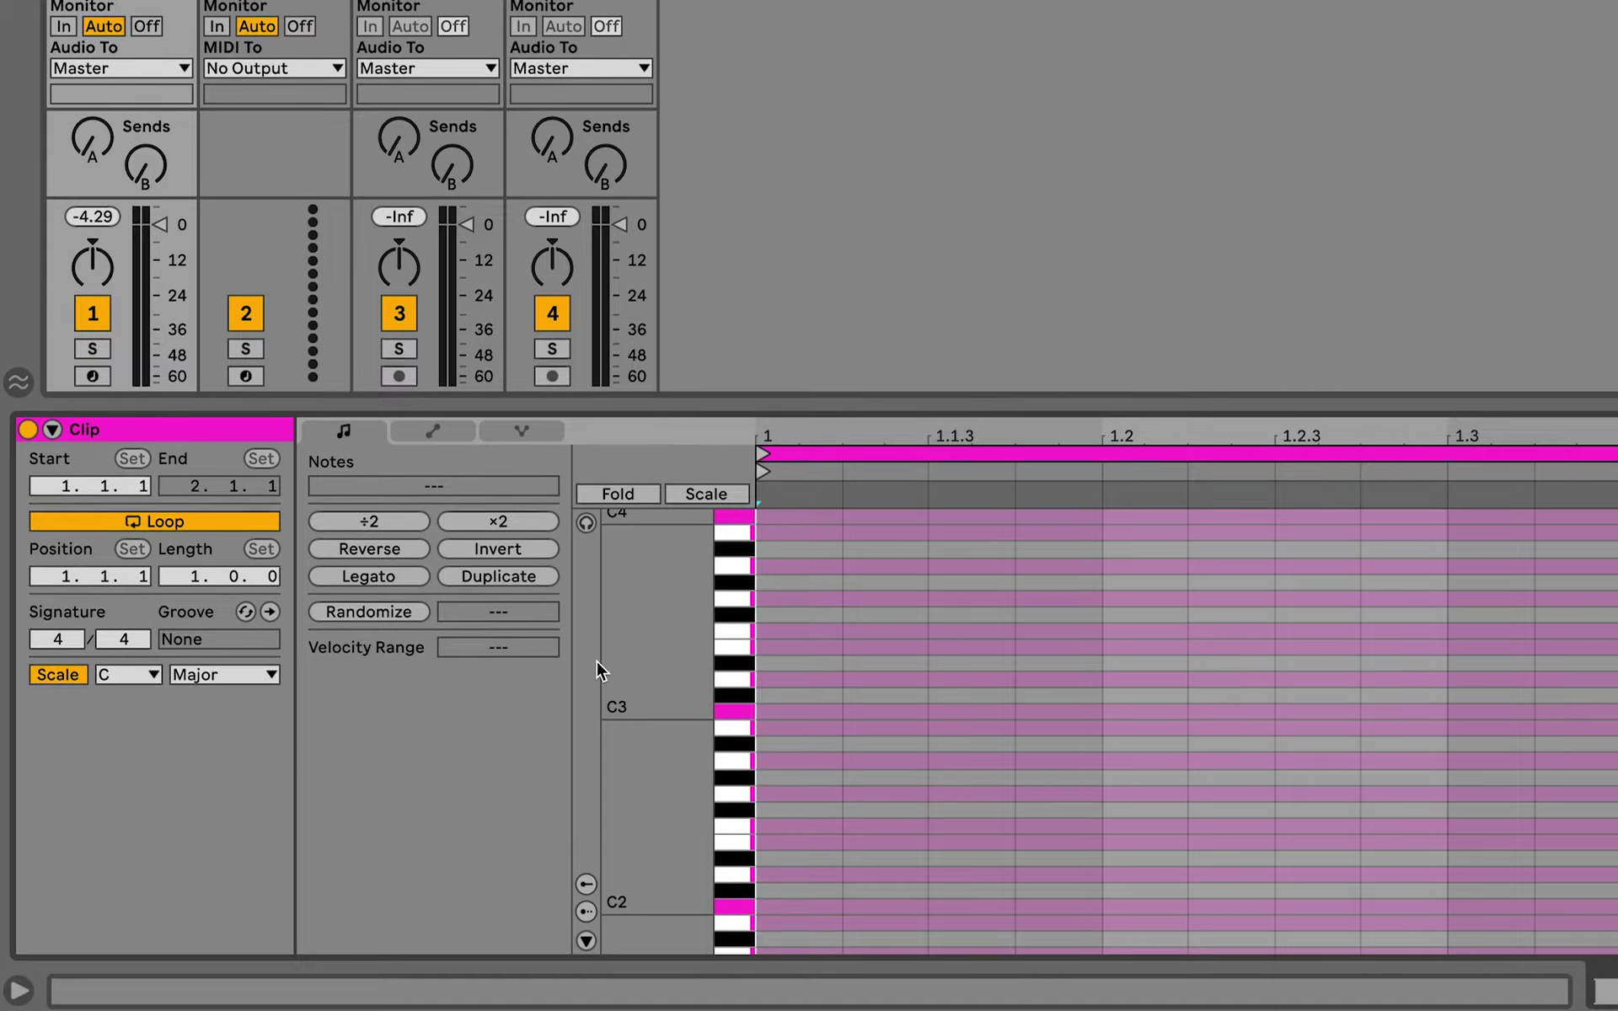
{"action": "left_click_drag", "start_coordinate": [695, 684], "coordinate": [750, 861]}
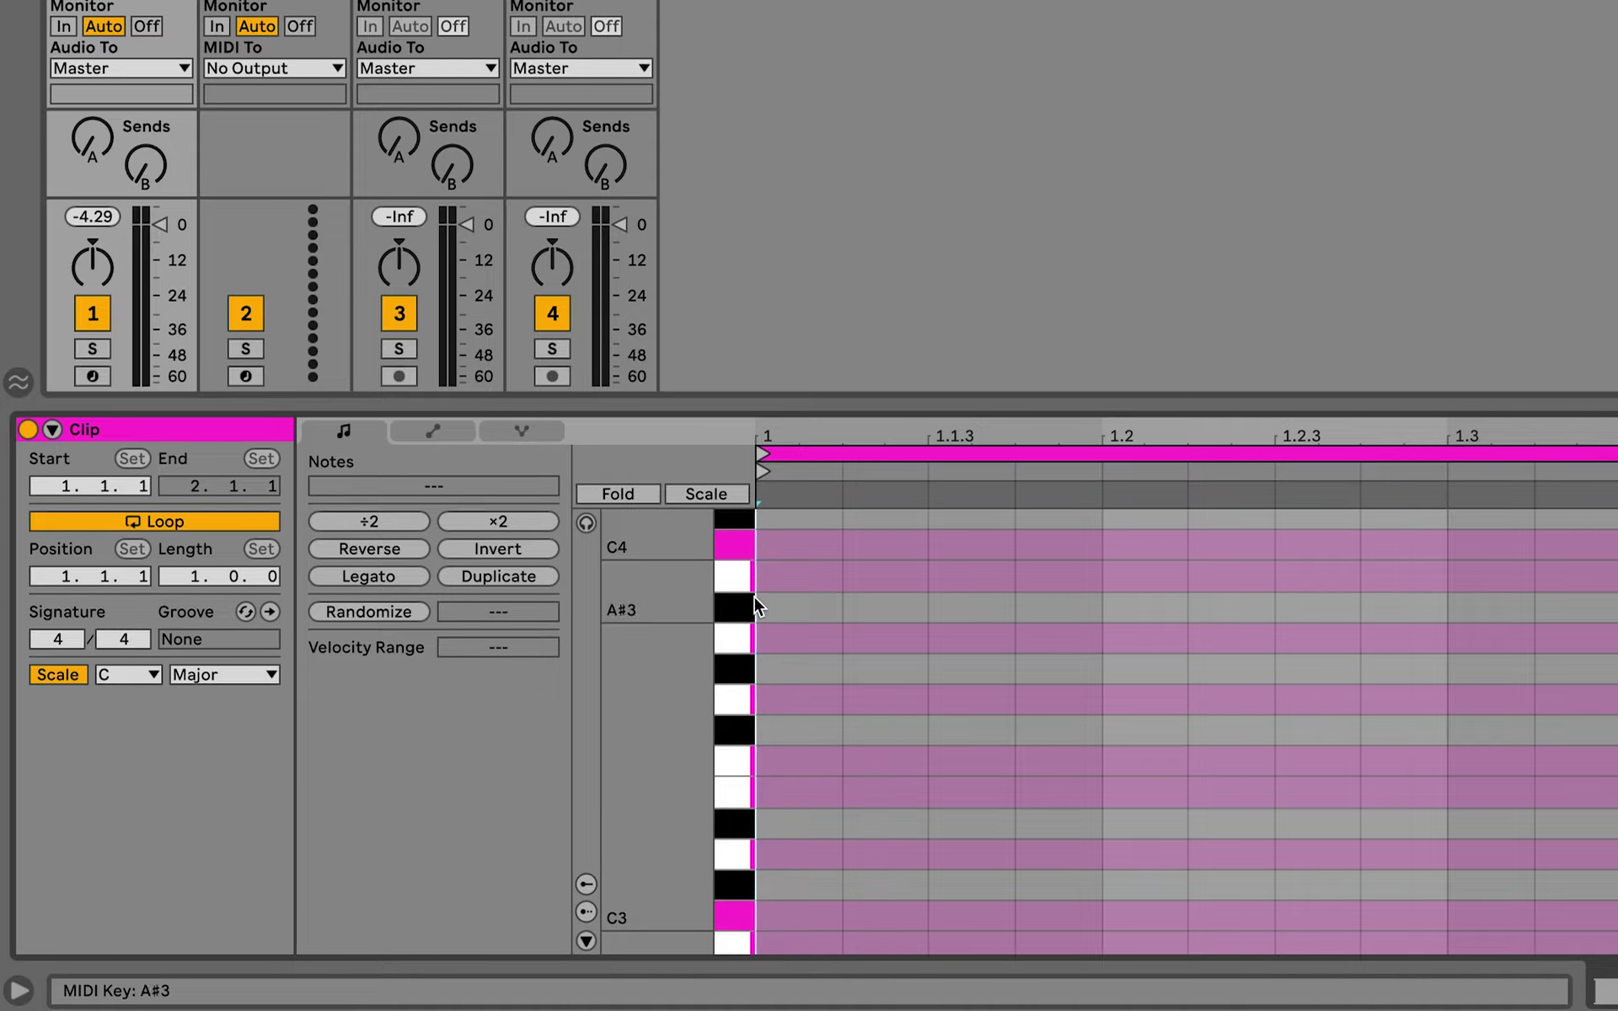
{"action": "left_click", "coordinate": [224, 674]}
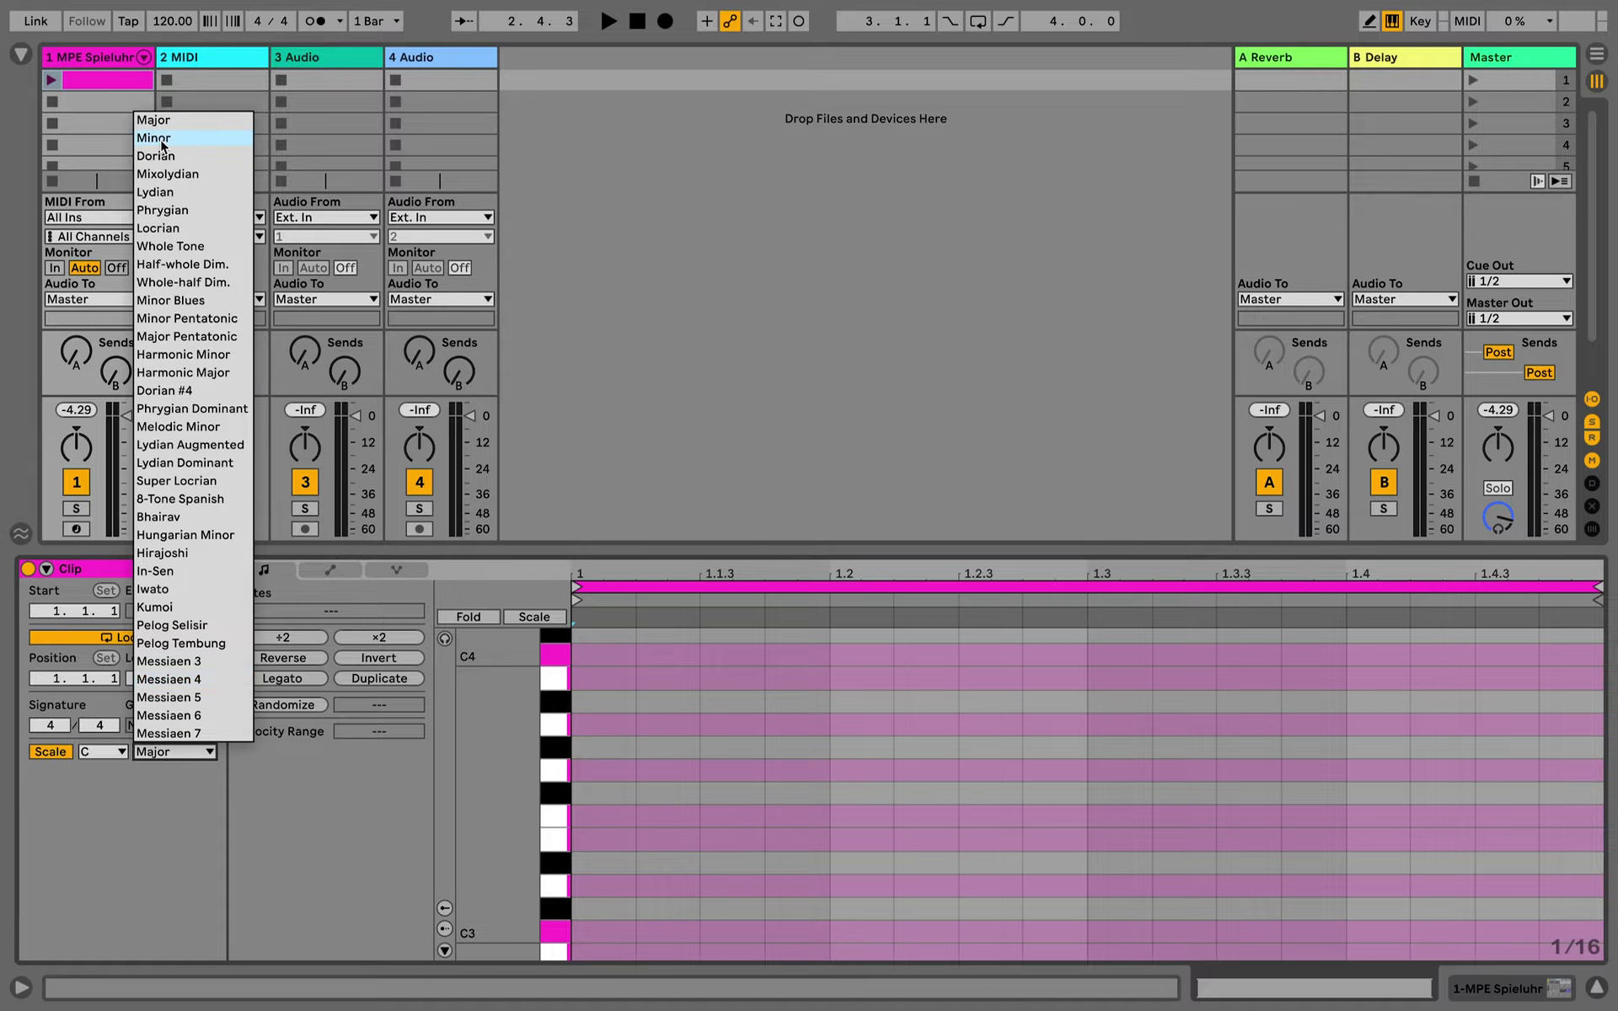
{"action": "left_click", "coordinate": [160, 139]}
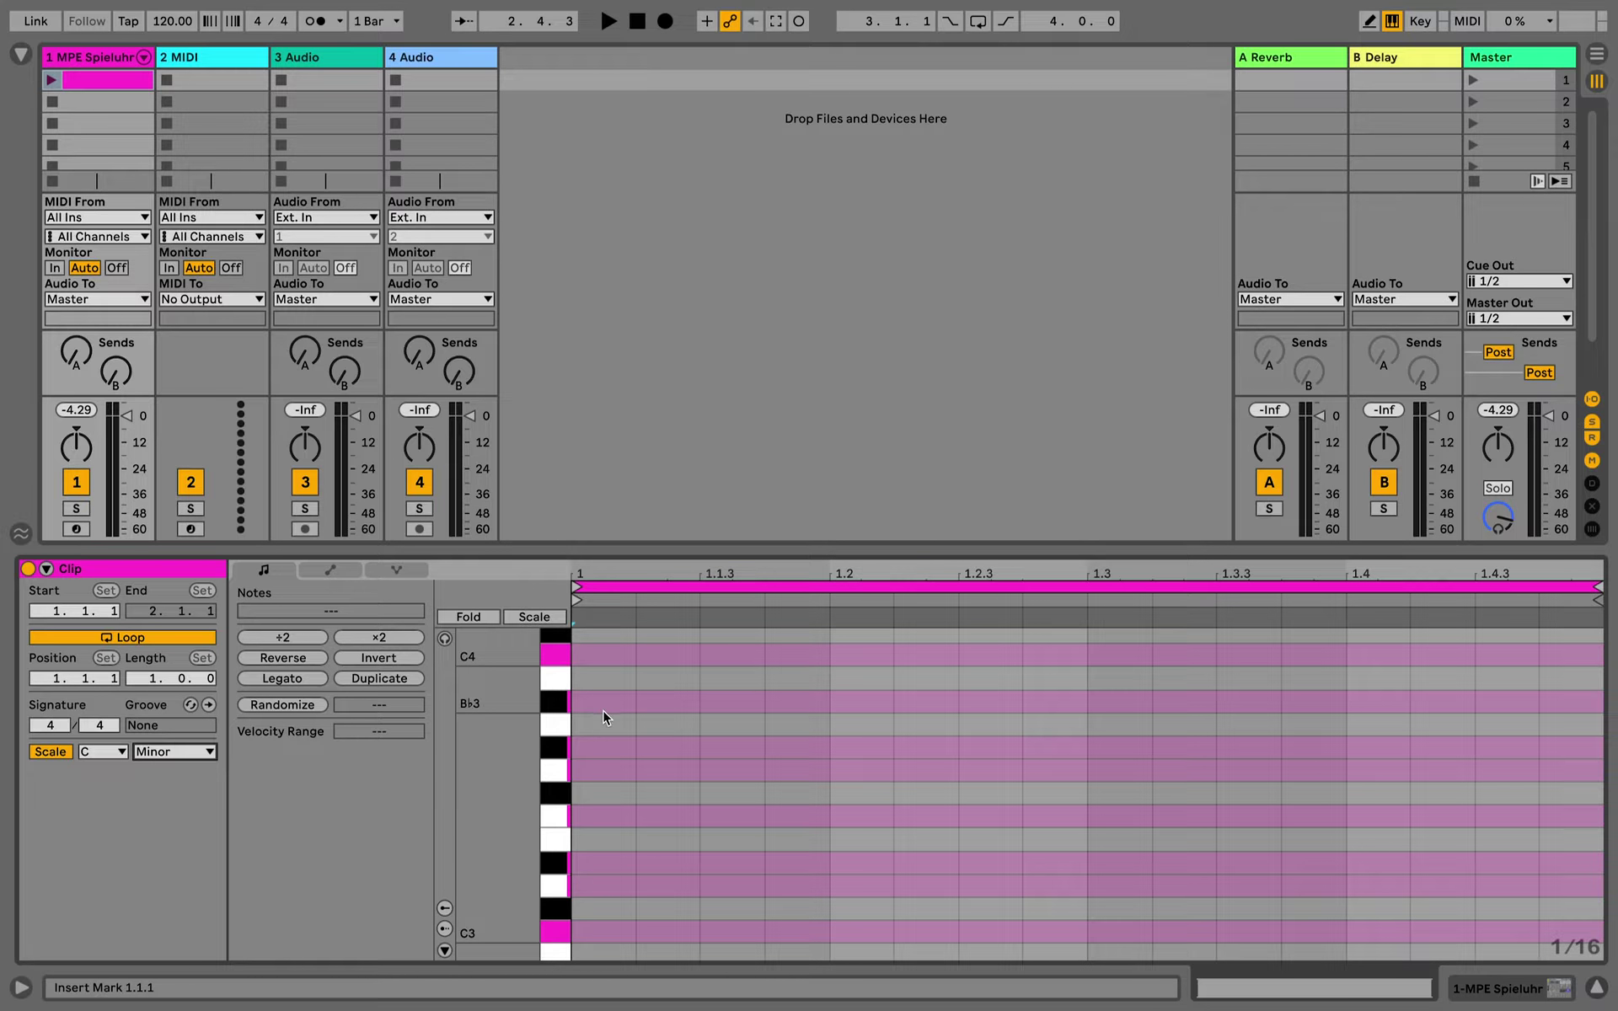
{"action": "left_click", "coordinate": [527, 618]}
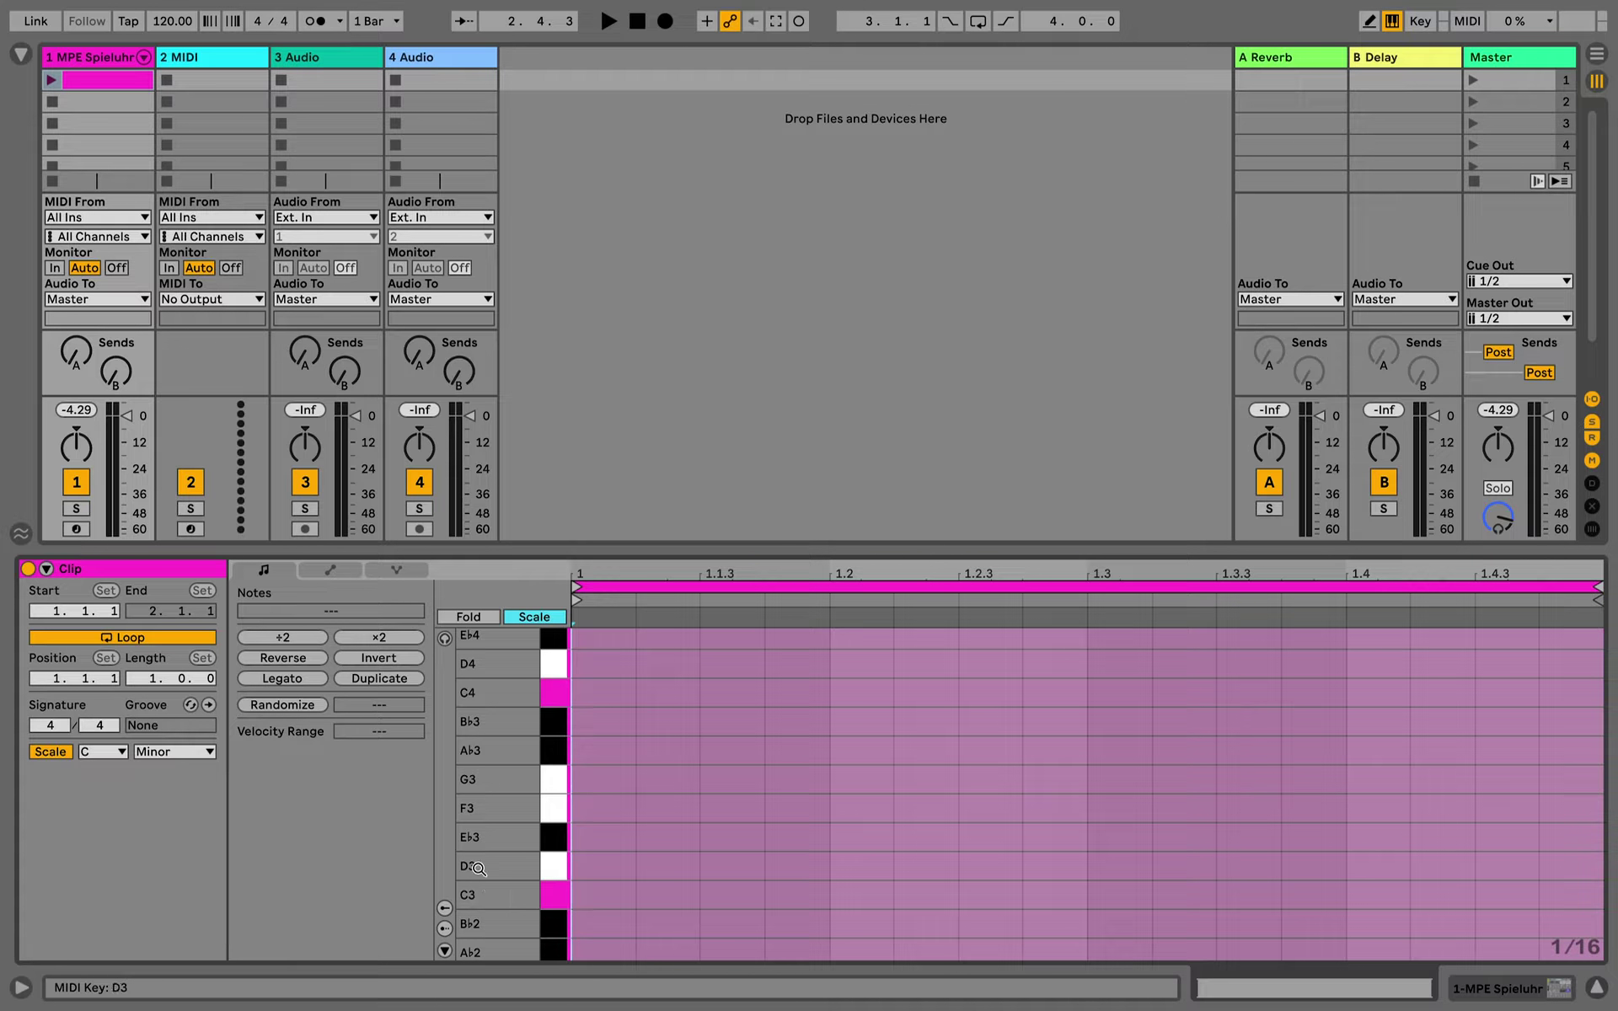
Draw a one-beat chord of C3, E♭3 and G3 from 1.1.1 to 1.2.1 in the clip
{"action": "double_click", "coordinate": [611, 901]}
{"action": "left_click_drag", "start_coordinate": [635, 894], "coordinate": [830, 894]}
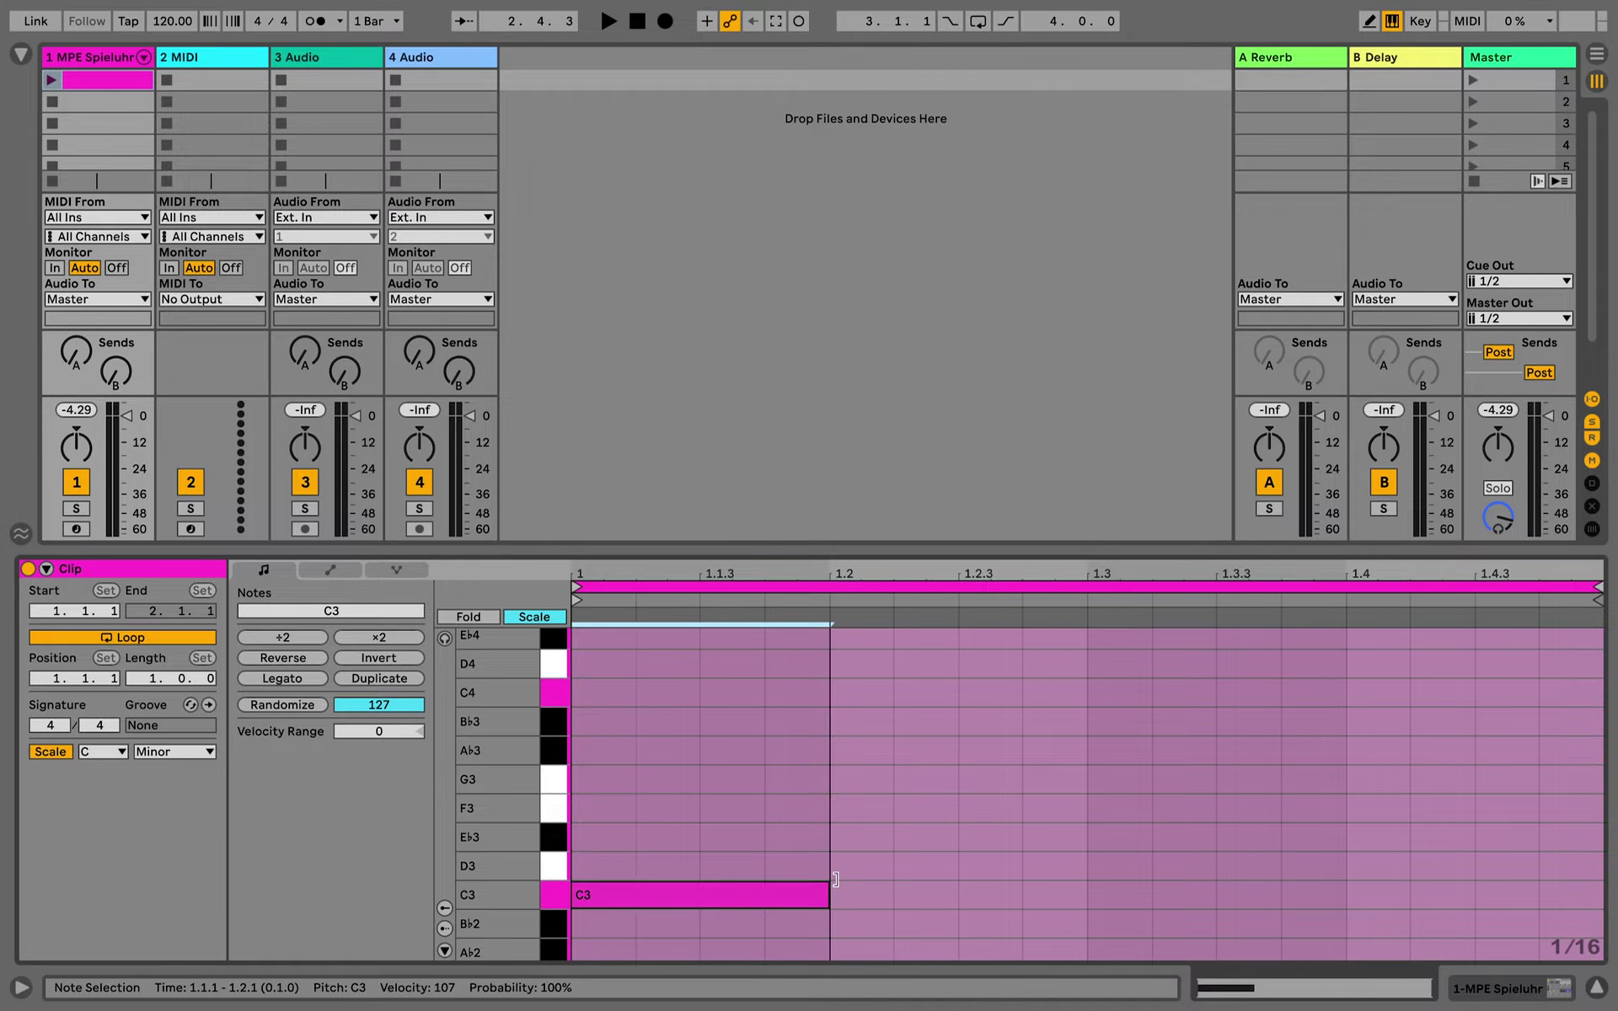
{"action": "left_click_drag", "start_coordinate": [769, 895], "coordinate": [730, 949]}
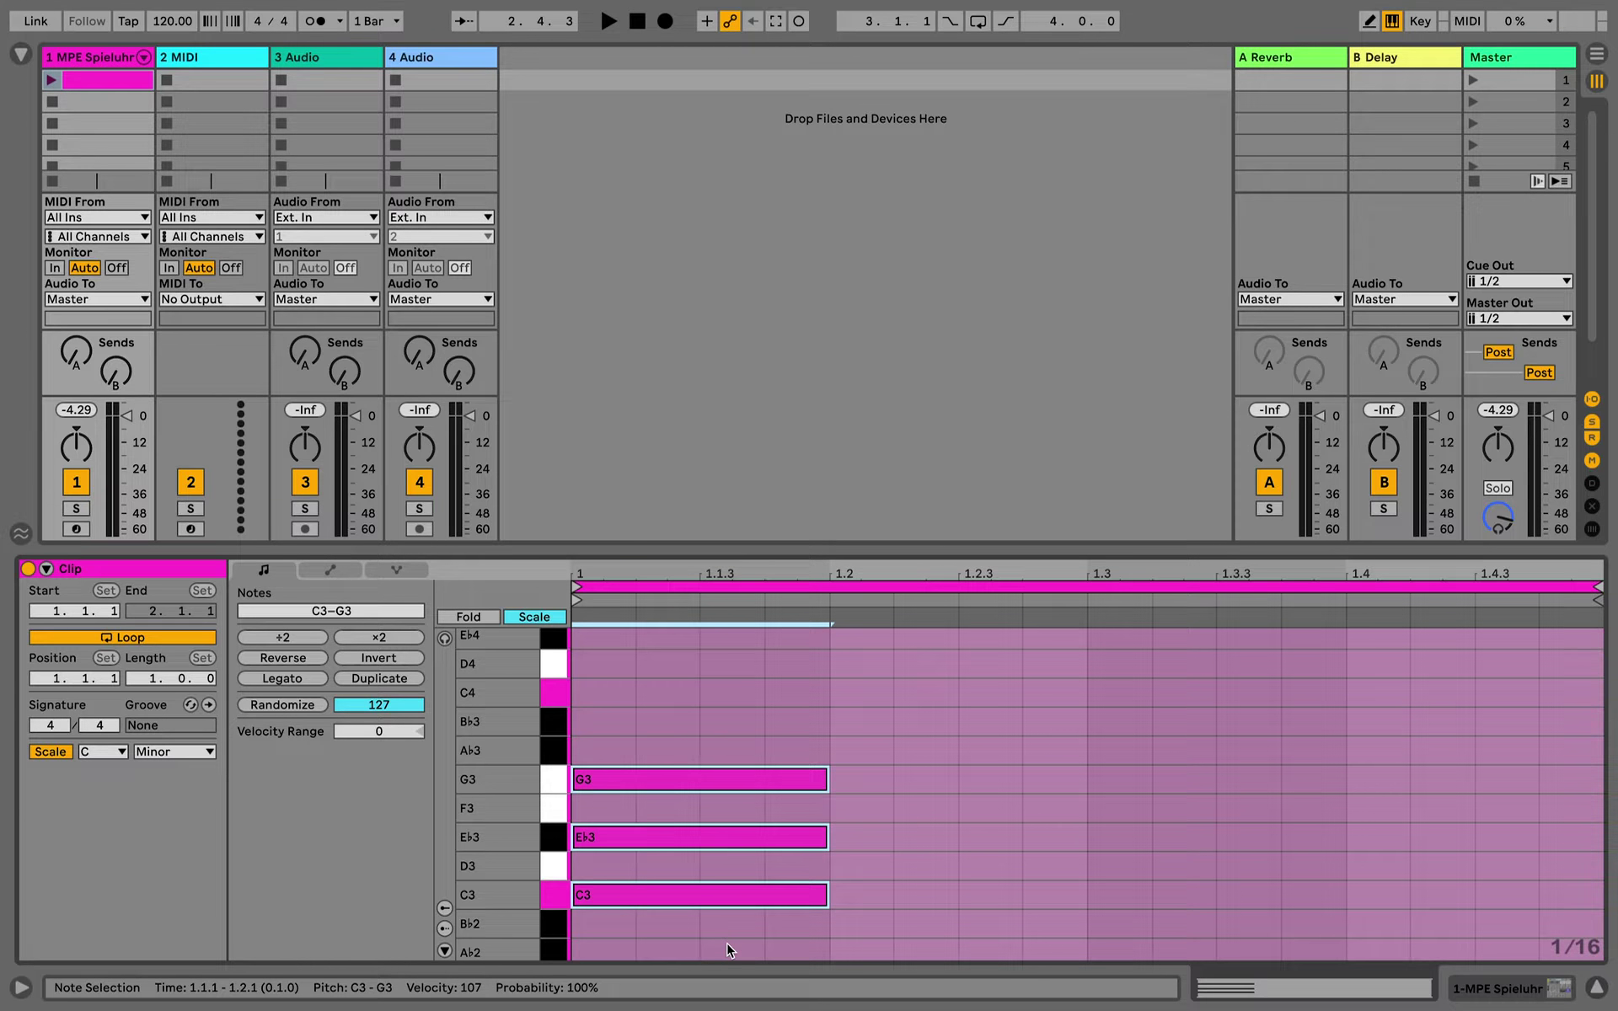
Duplicate the chord across the bar, as B♭2-D3-F3 on beats 2 and 3 and A♭2-C3-E♭3 on beat 4
{"action": "key", "text": "ctrl+d"}
{"action": "key", "text": "Down"}
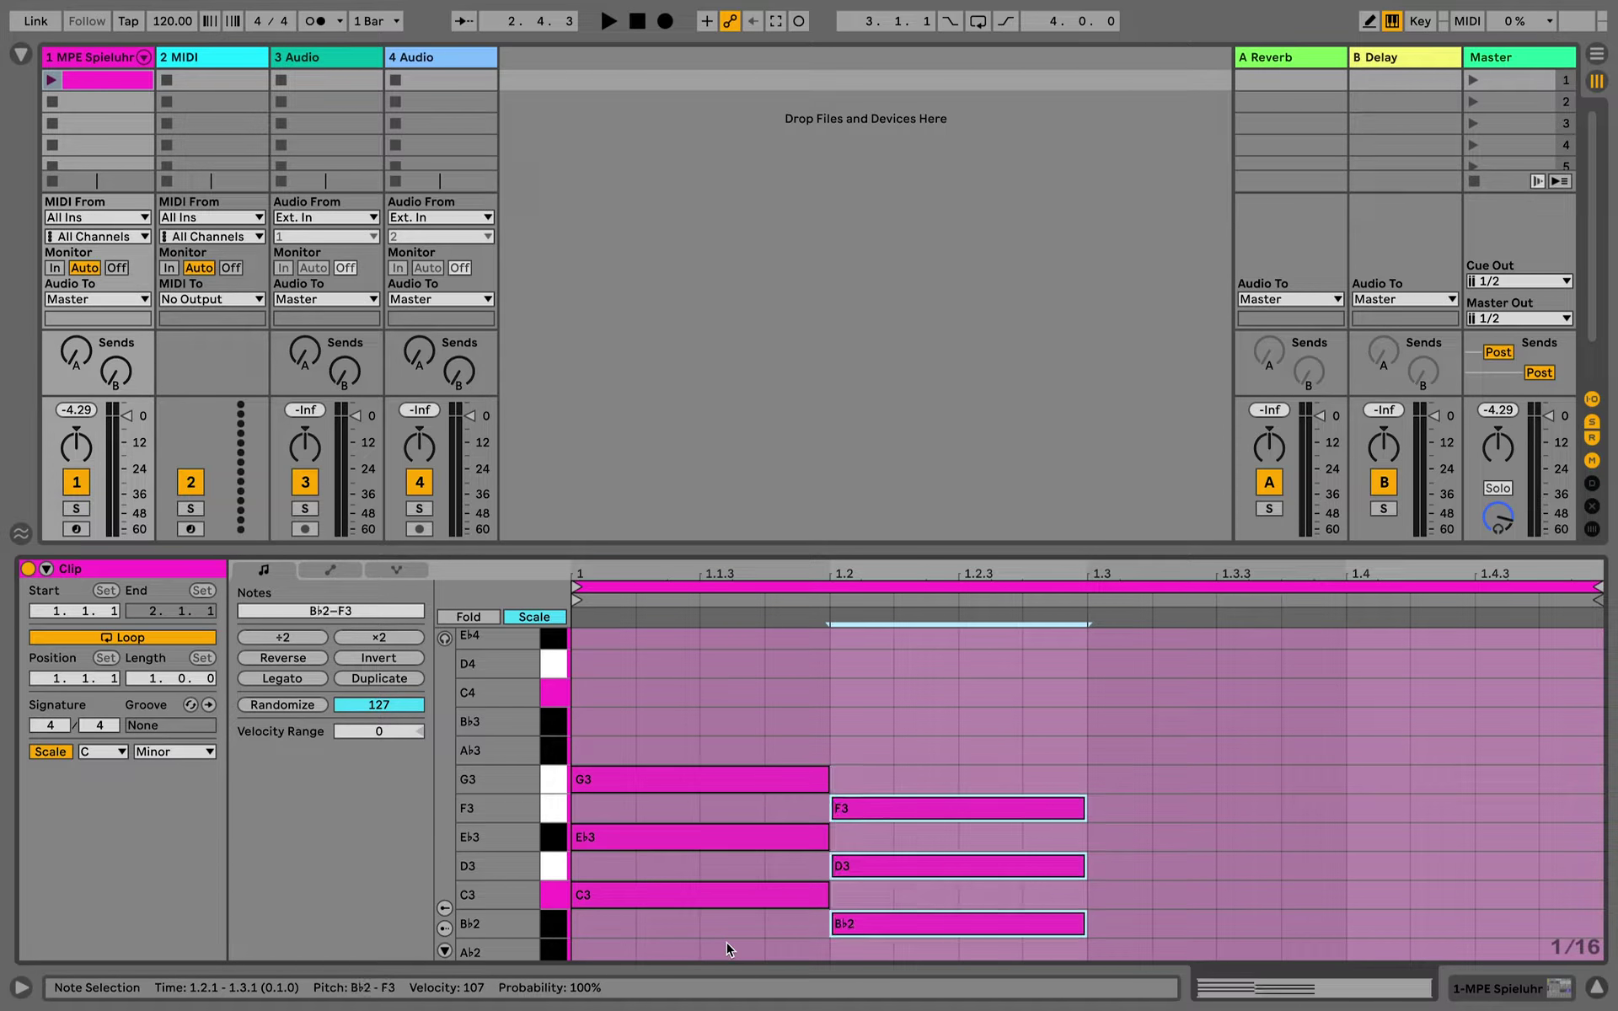
{"action": "key", "text": "ctrl+d"}
{"action": "key", "text": "ctrl+d"}
{"action": "key", "text": "Down"}
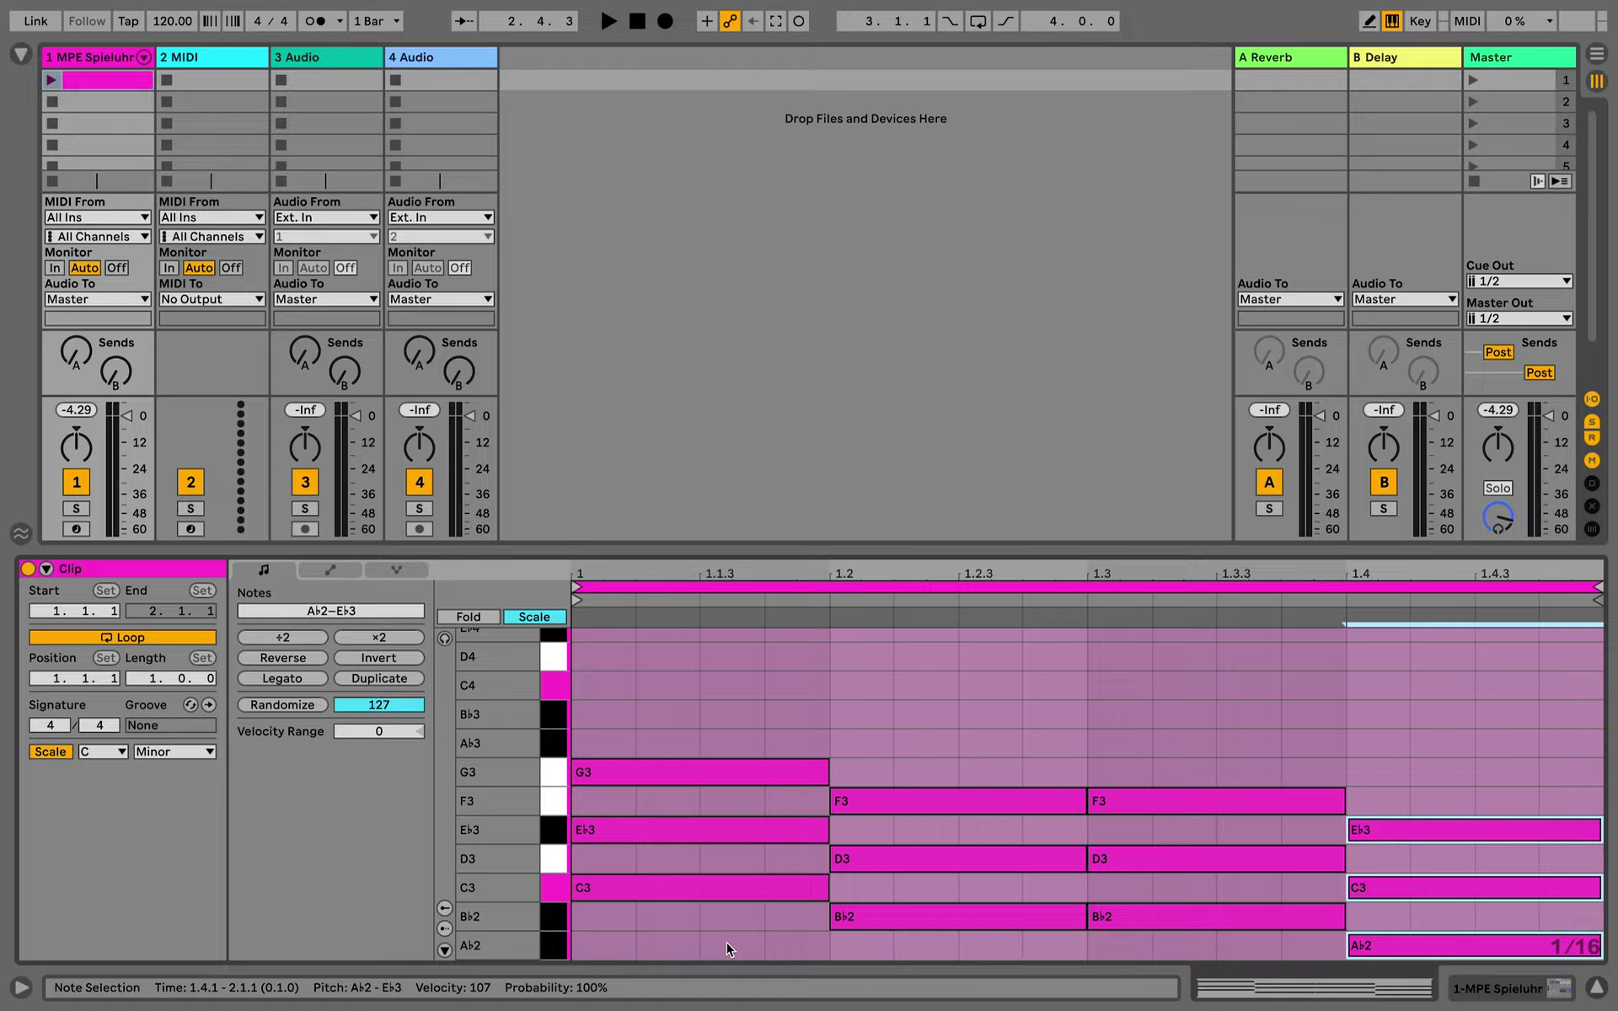
Shorten the beat 4 chord to half a beat and duplicate it one scale step lower as G2-B♭2-D3
{"action": "key", "text": "shift+Left"}
{"action": "key", "text": "shift+Left"}
{"action": "key", "text": "ctrl+d"}
{"action": "key", "text": "Down"}
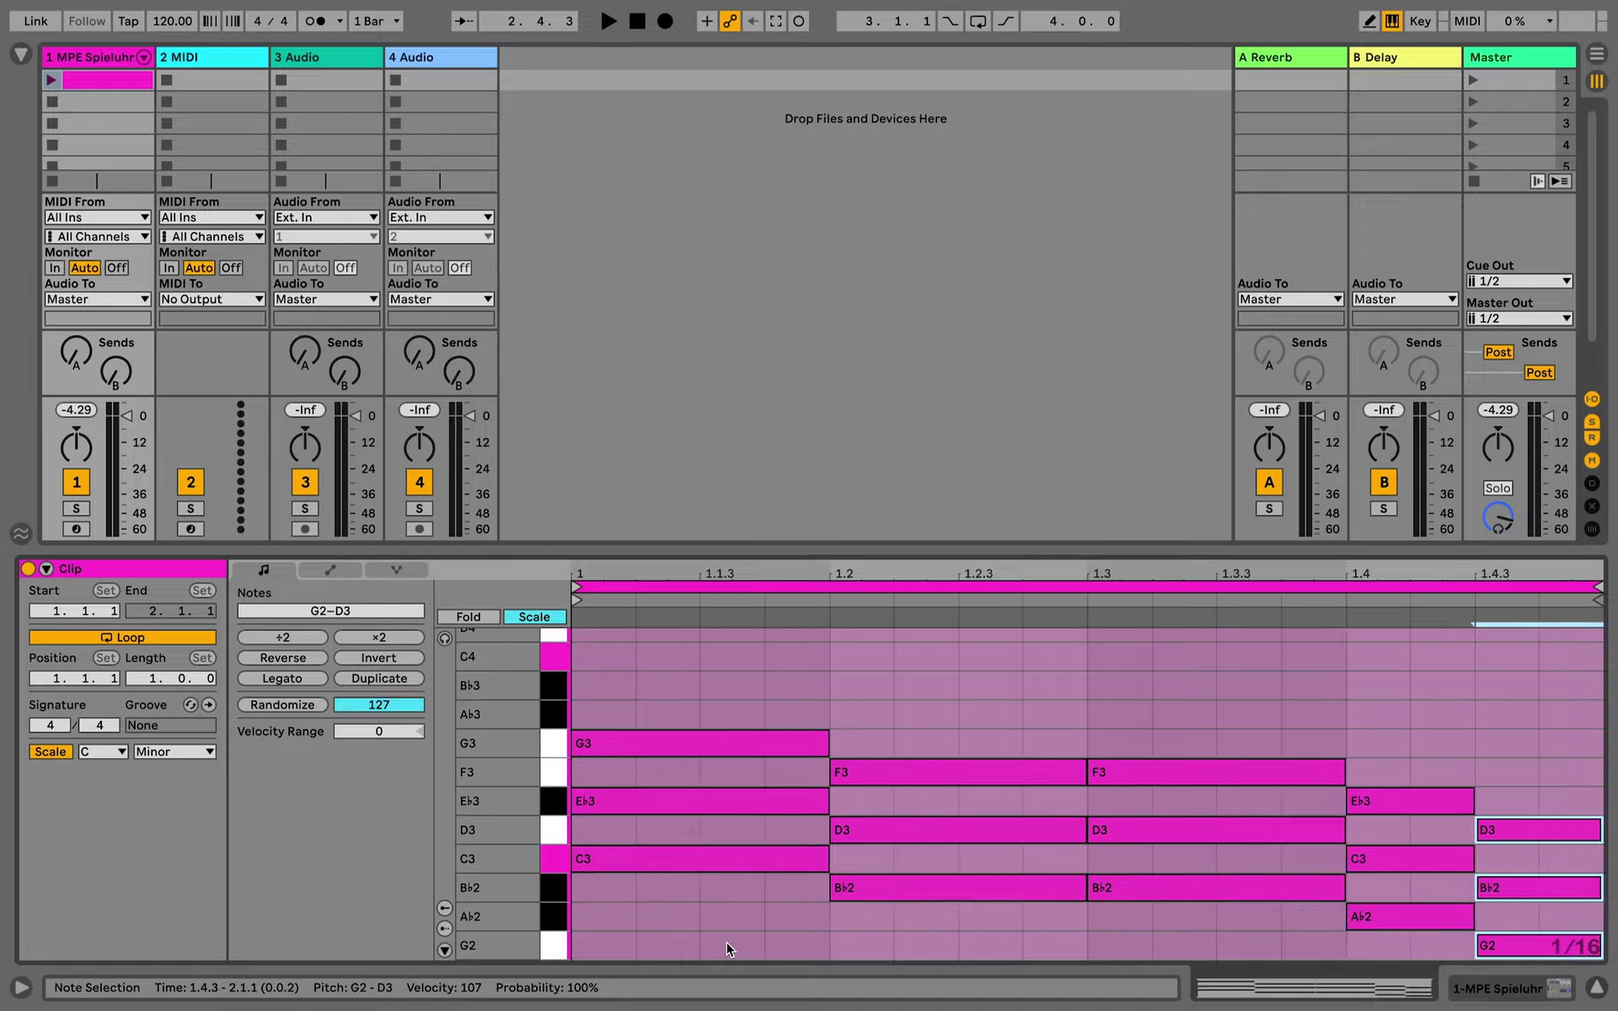
Double the timing of all the clip's notes twice, to a four-bar loop, and play the clip back
{"action": "left_click", "coordinate": [637, 715]}
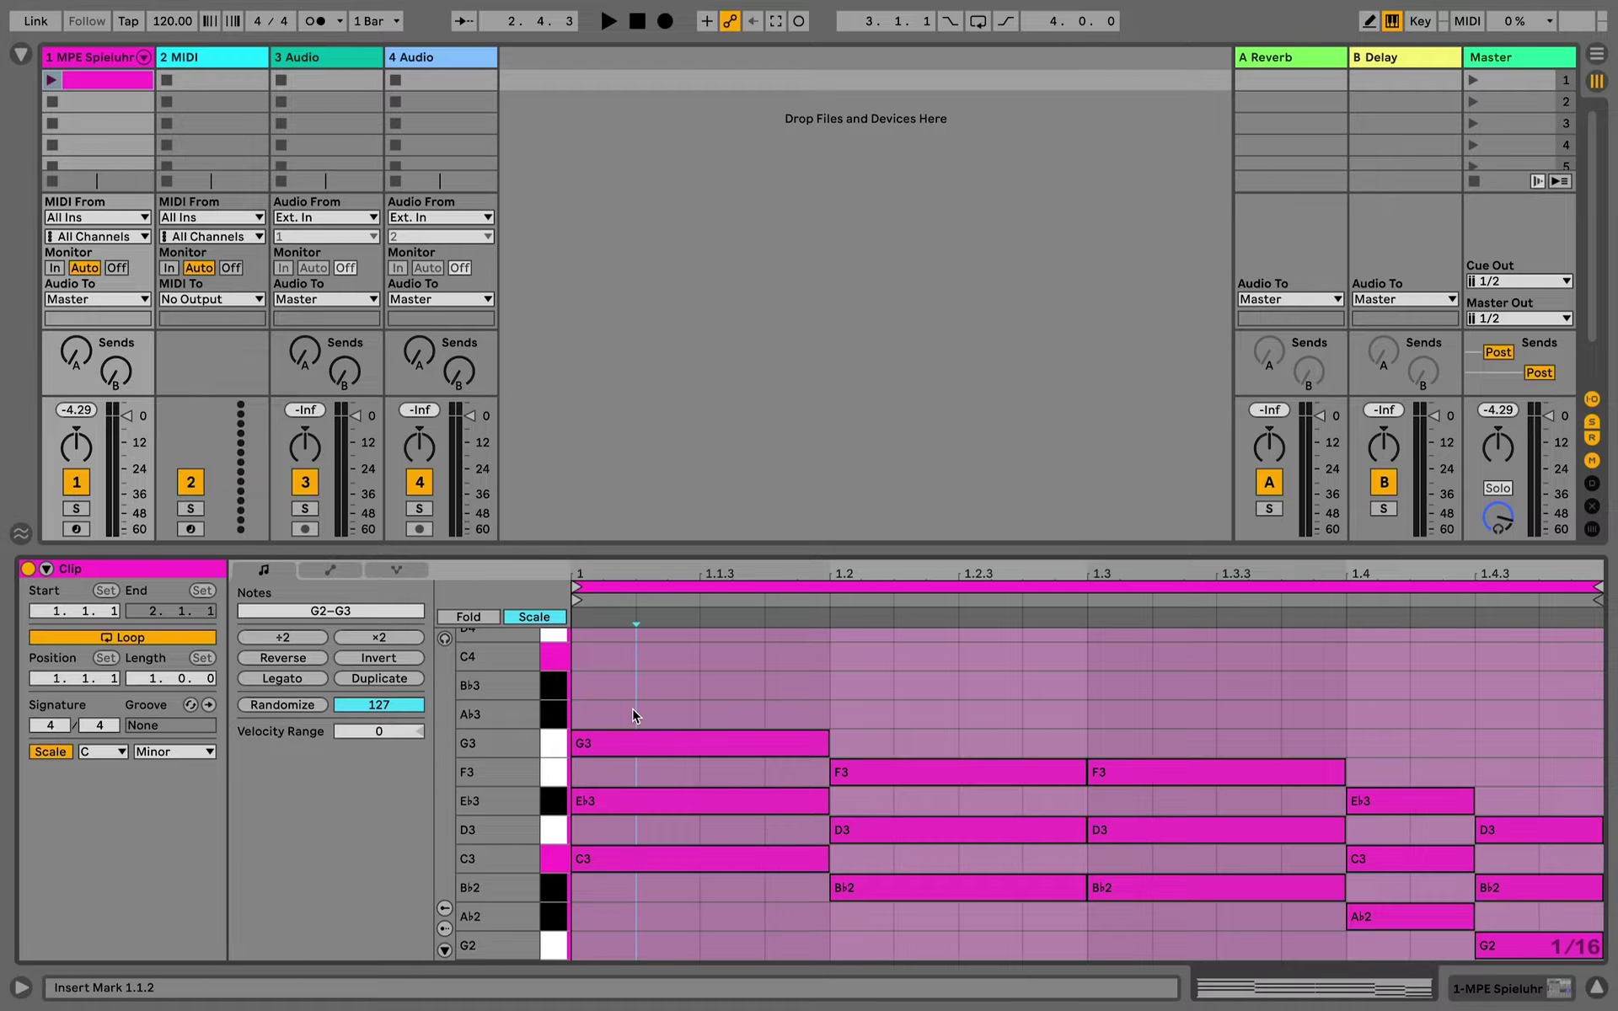
{"action": "left_click", "coordinate": [397, 637]}
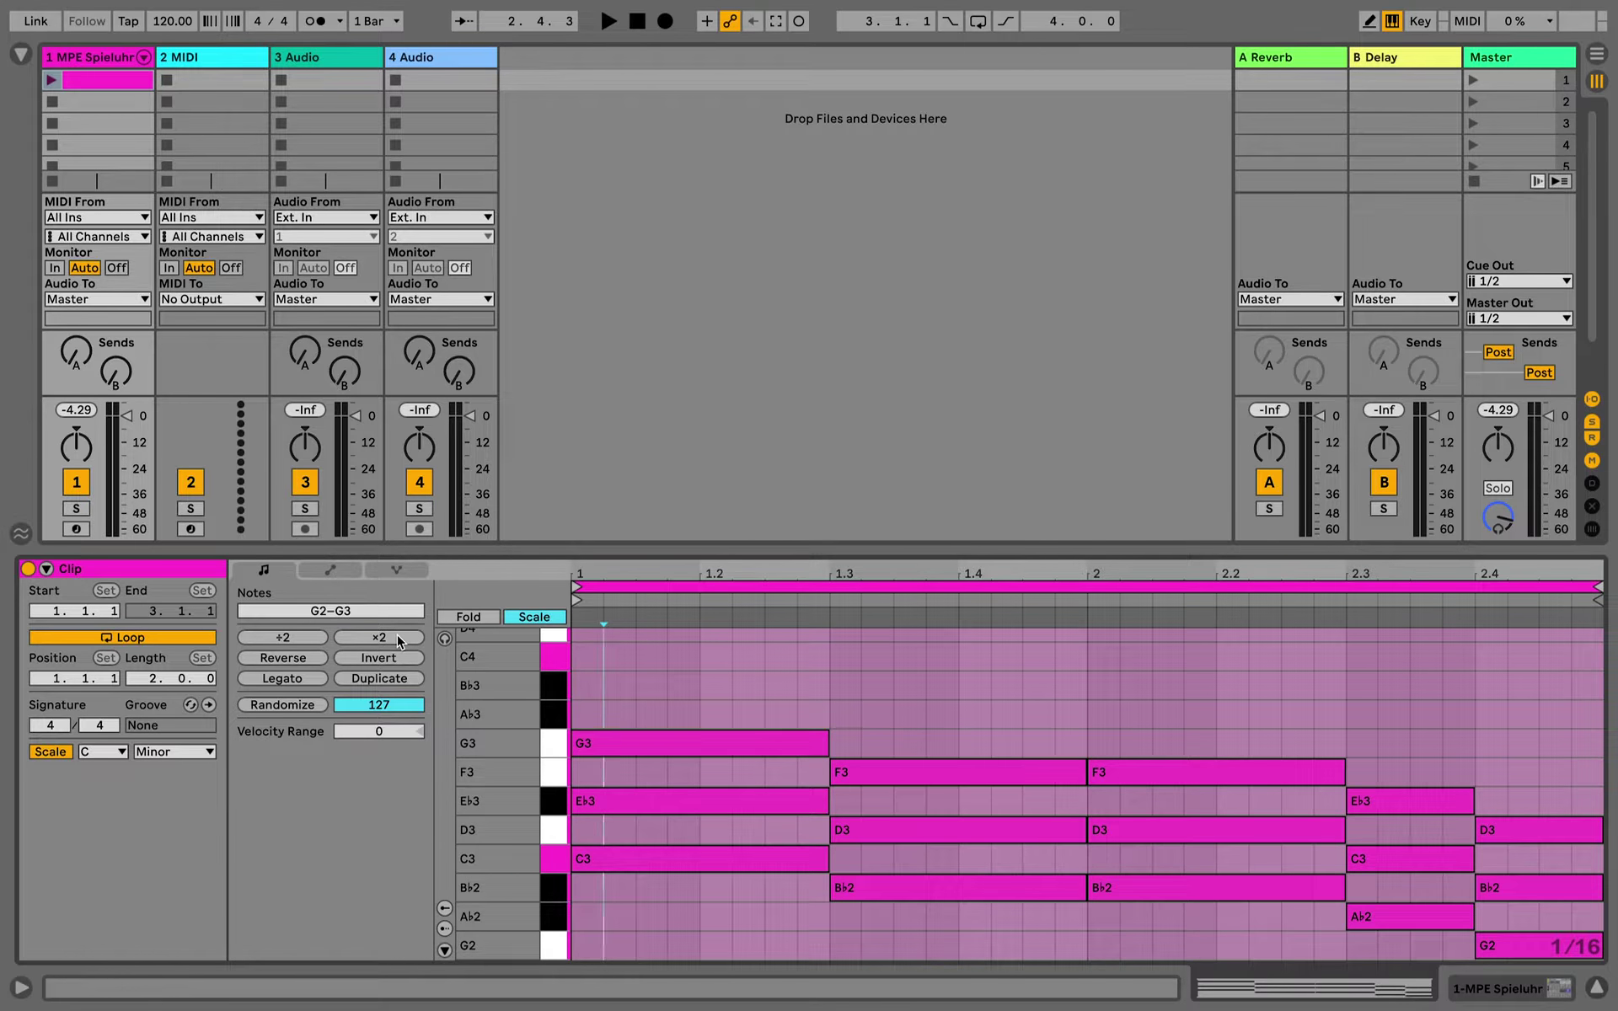
{"action": "left_click", "coordinate": [395, 637]}
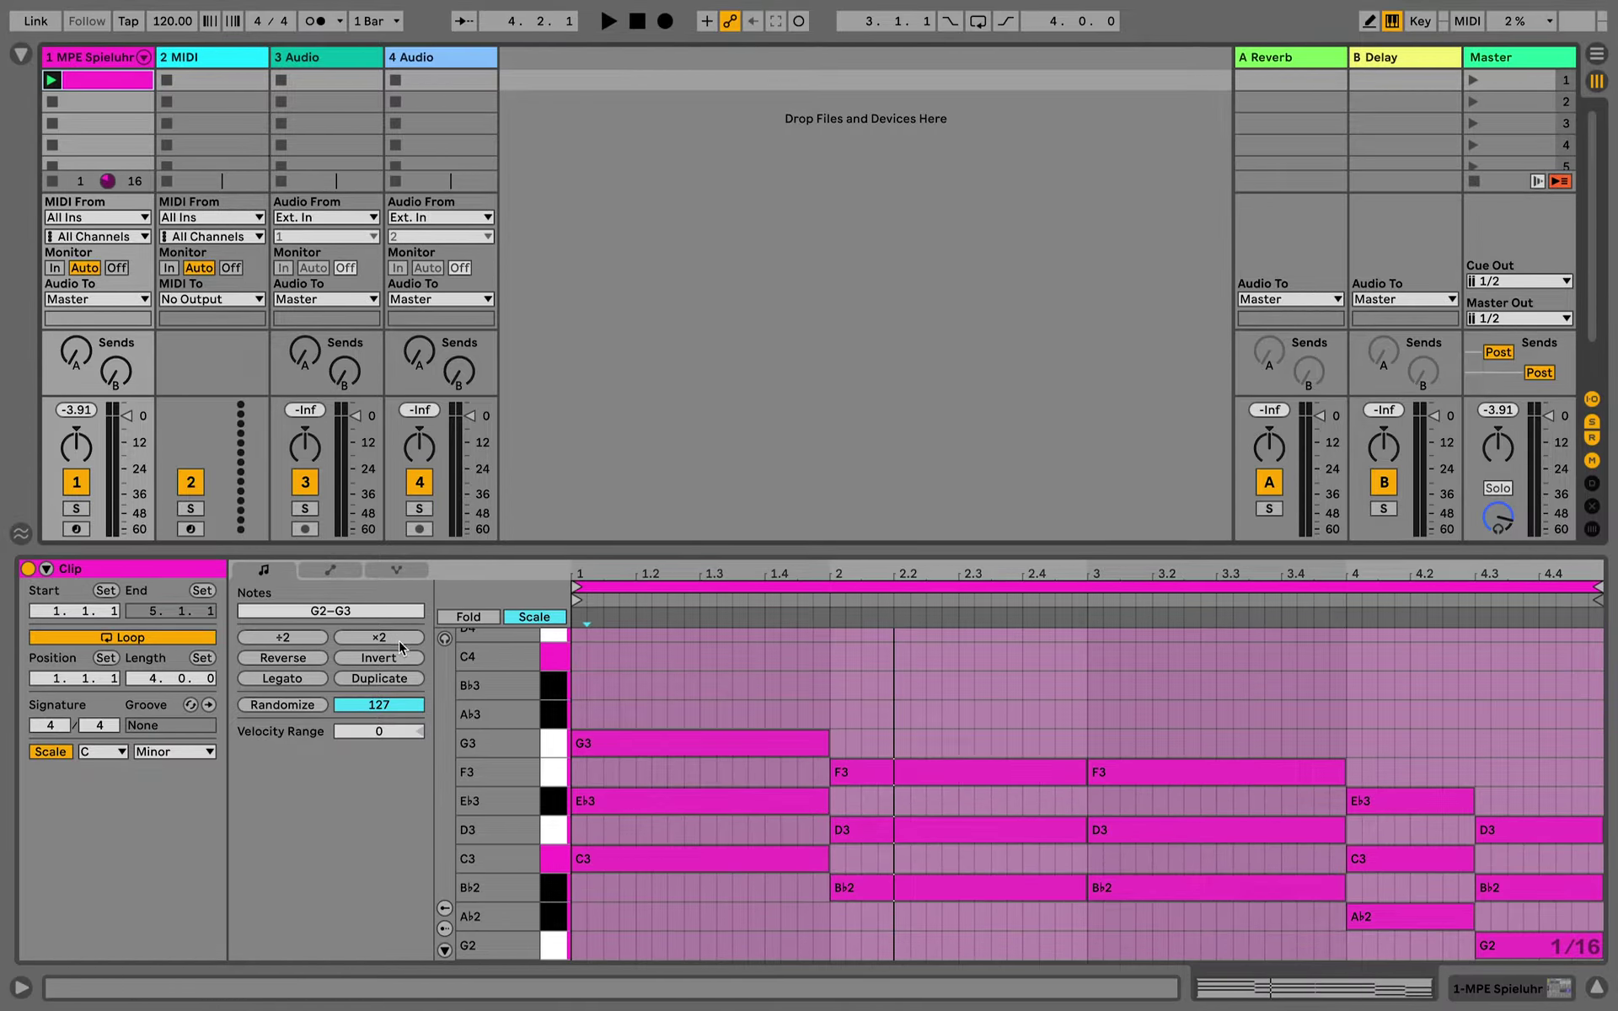
{"action": "left_click", "coordinate": [53, 80]}
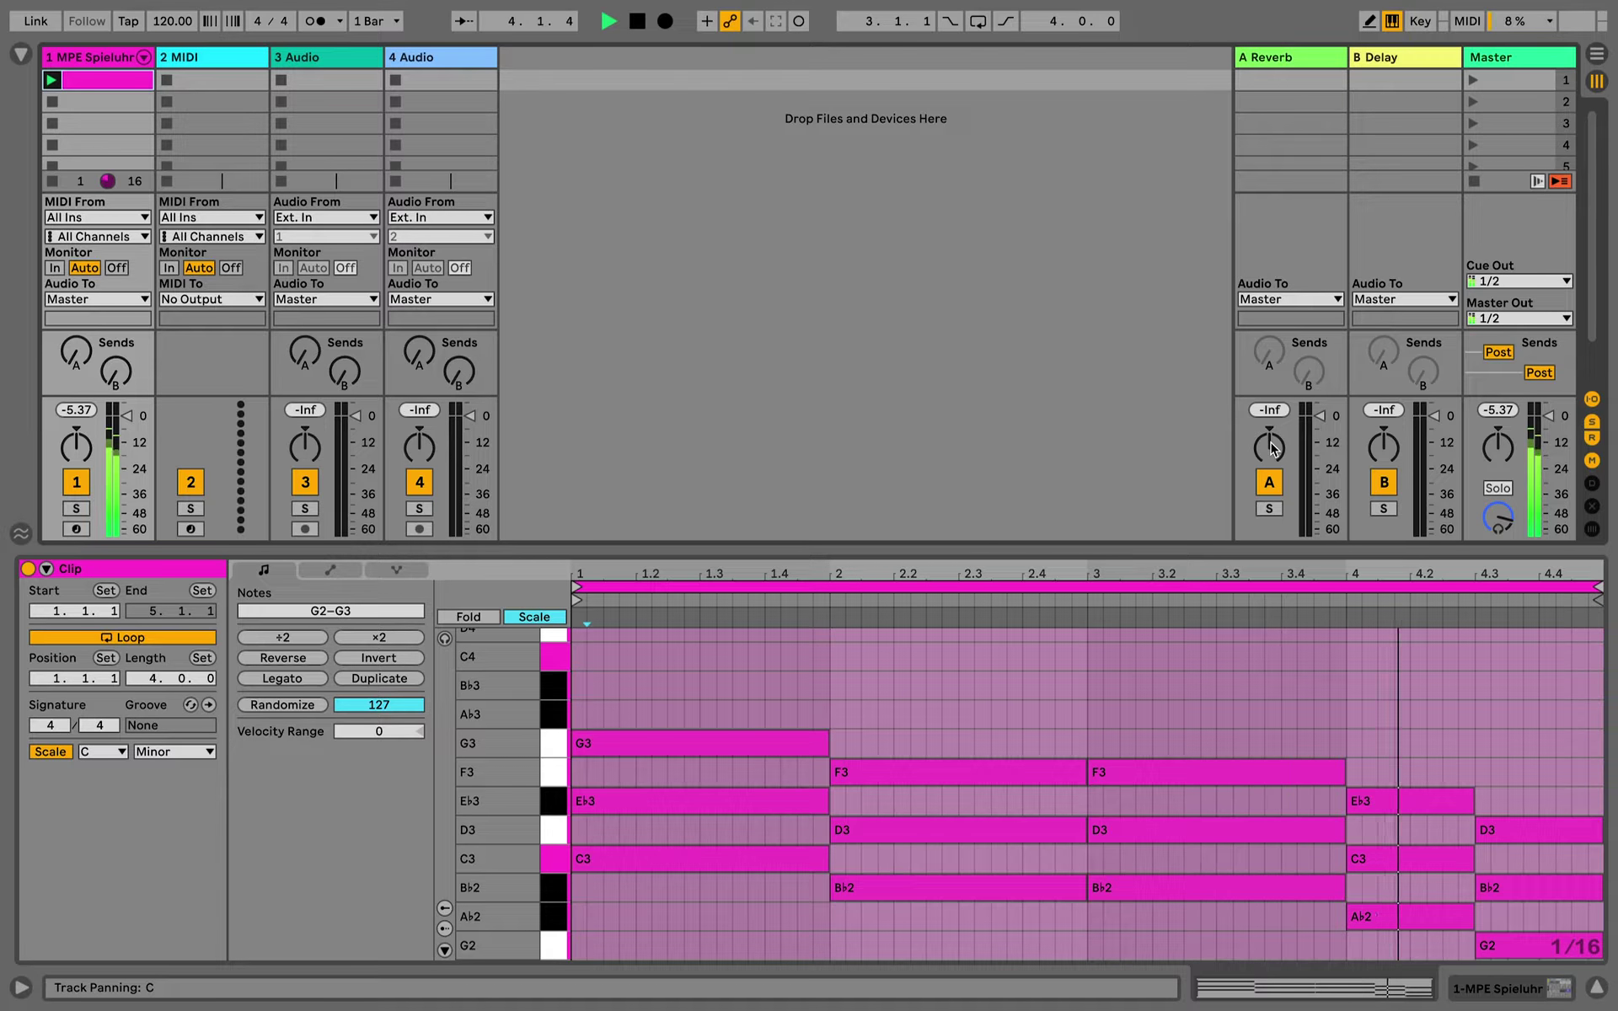
{"action": "key", "text": "space"}
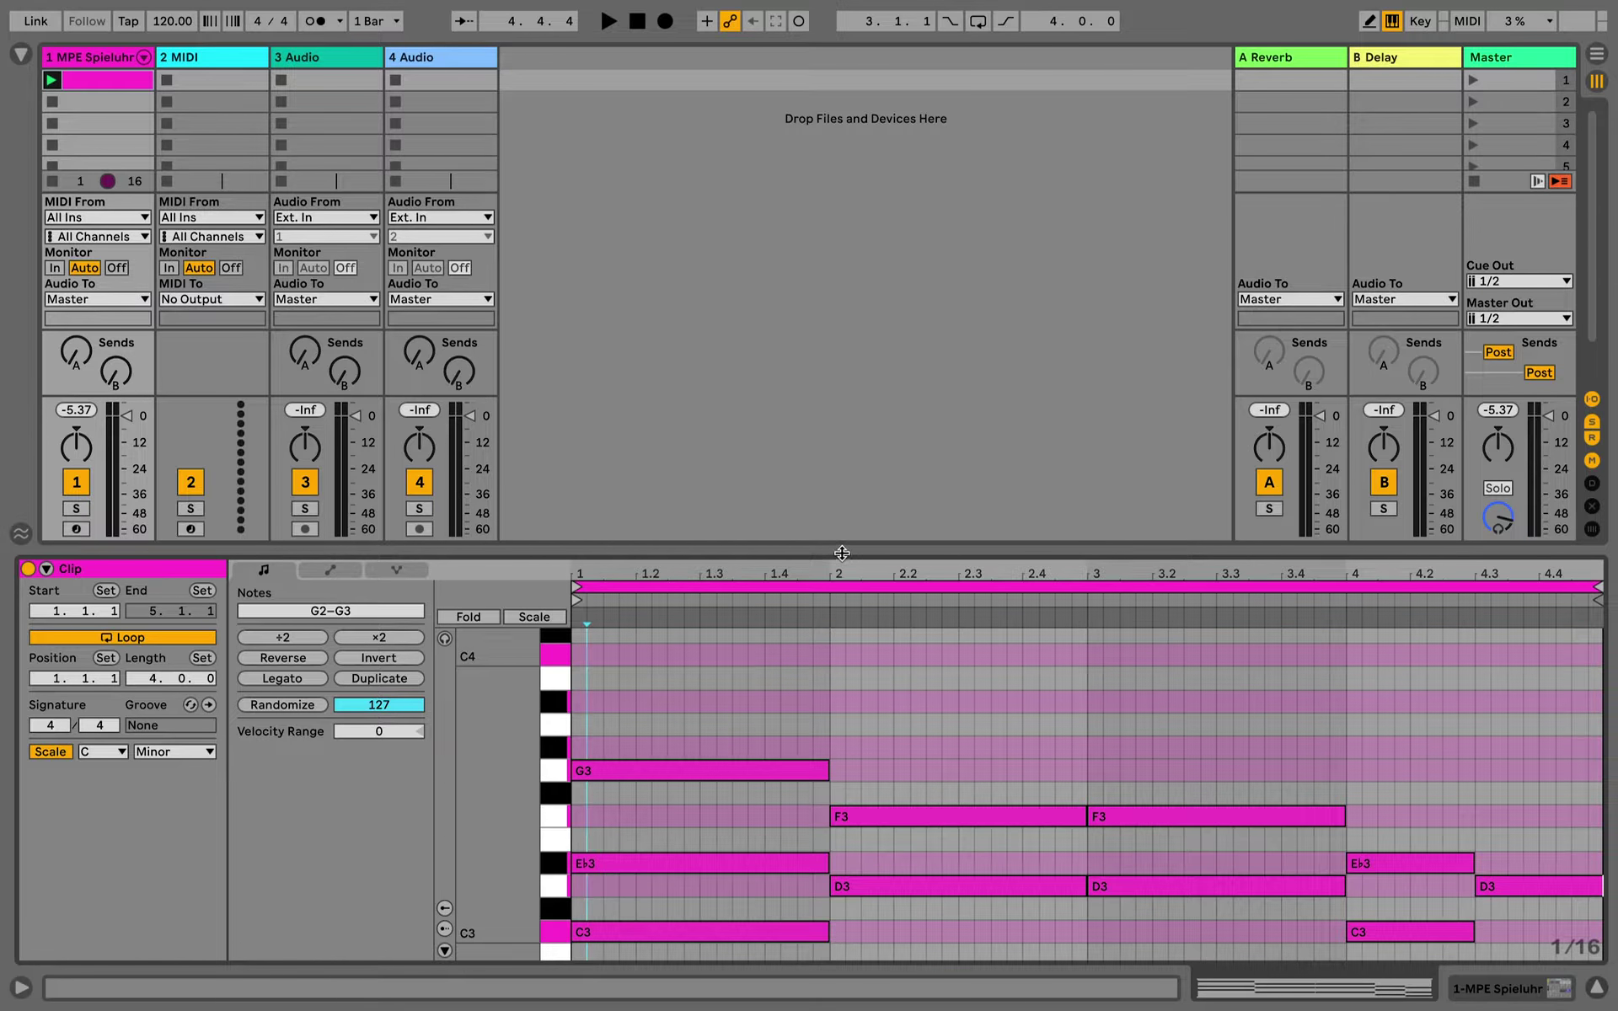
Raise the last chord's B♭2 to B2 with all keys shown, and check it in the scale-only view
{"action": "left_click_drag", "start_coordinate": [842, 554], "coordinate": [811, 392]}
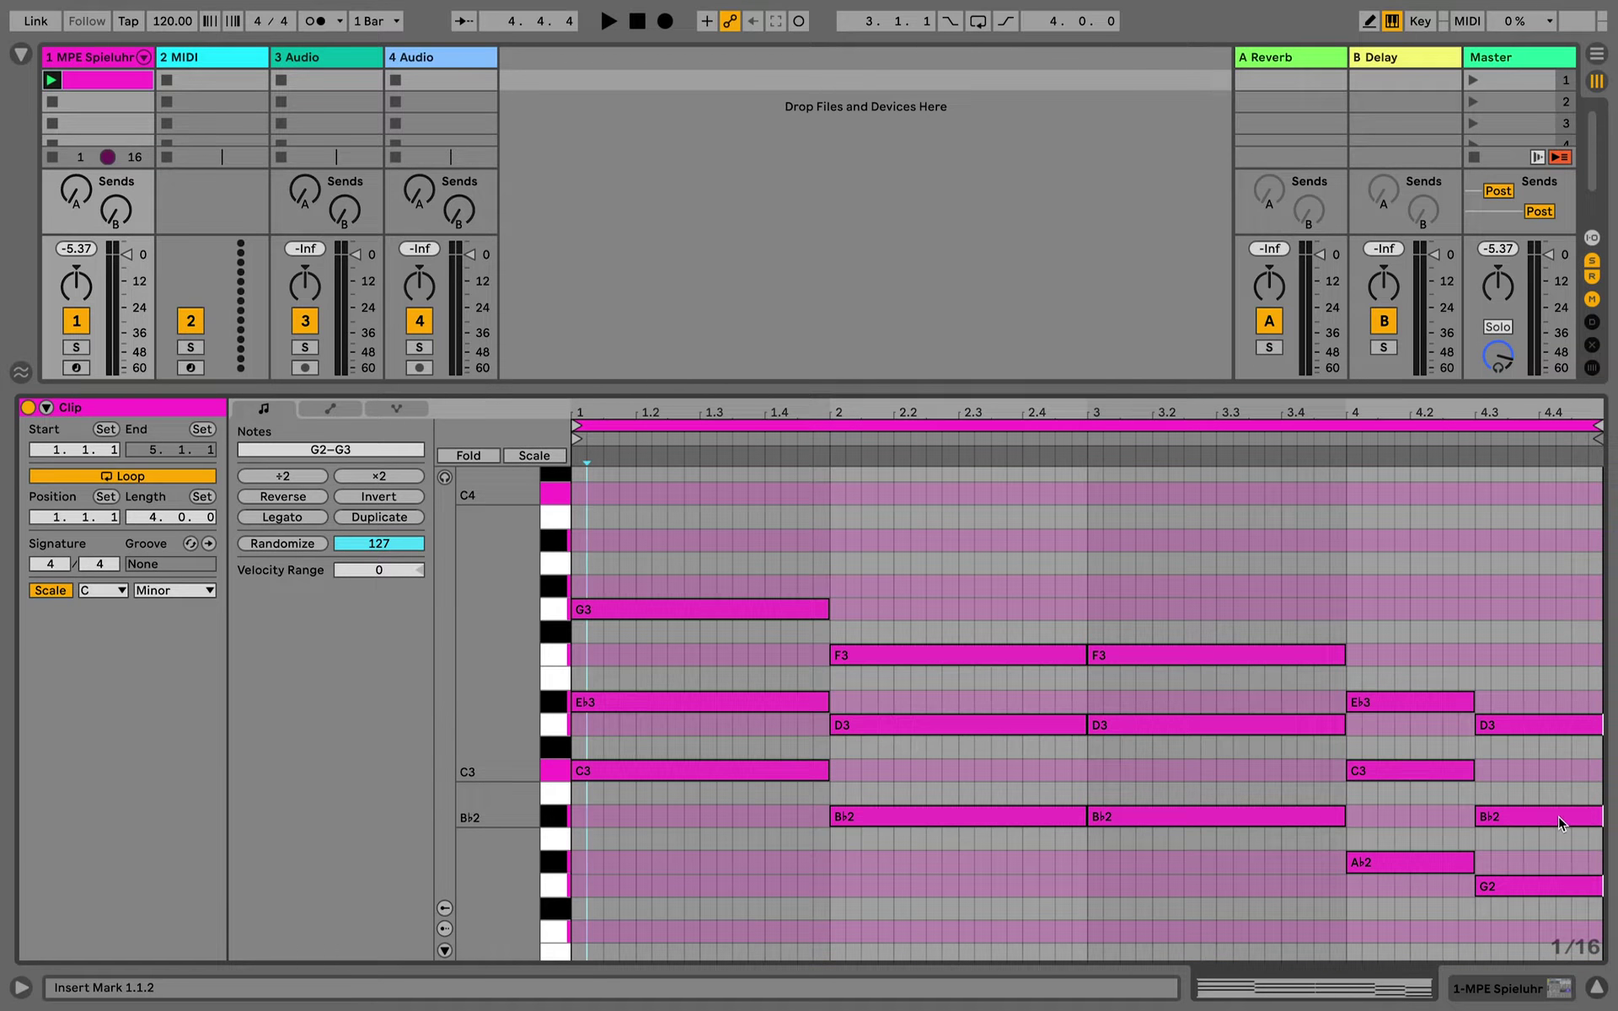
{"action": "left_click_drag", "start_coordinate": [1539, 826], "coordinate": [1535, 801]}
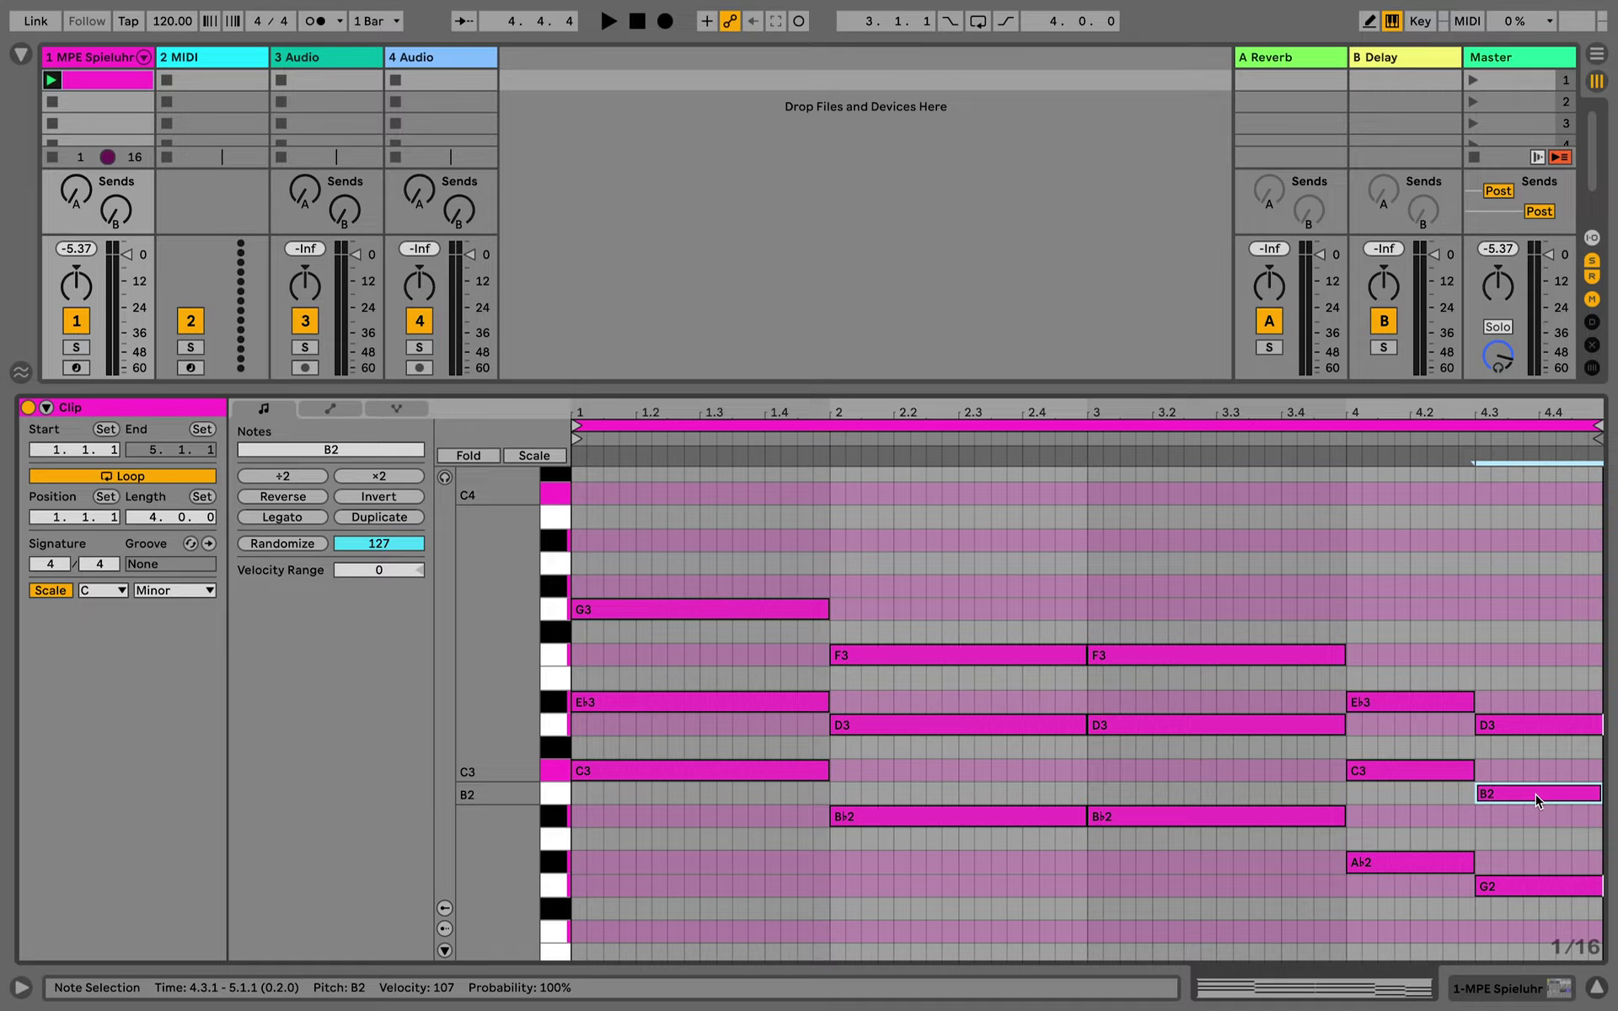
{"action": "left_click", "coordinate": [535, 456]}
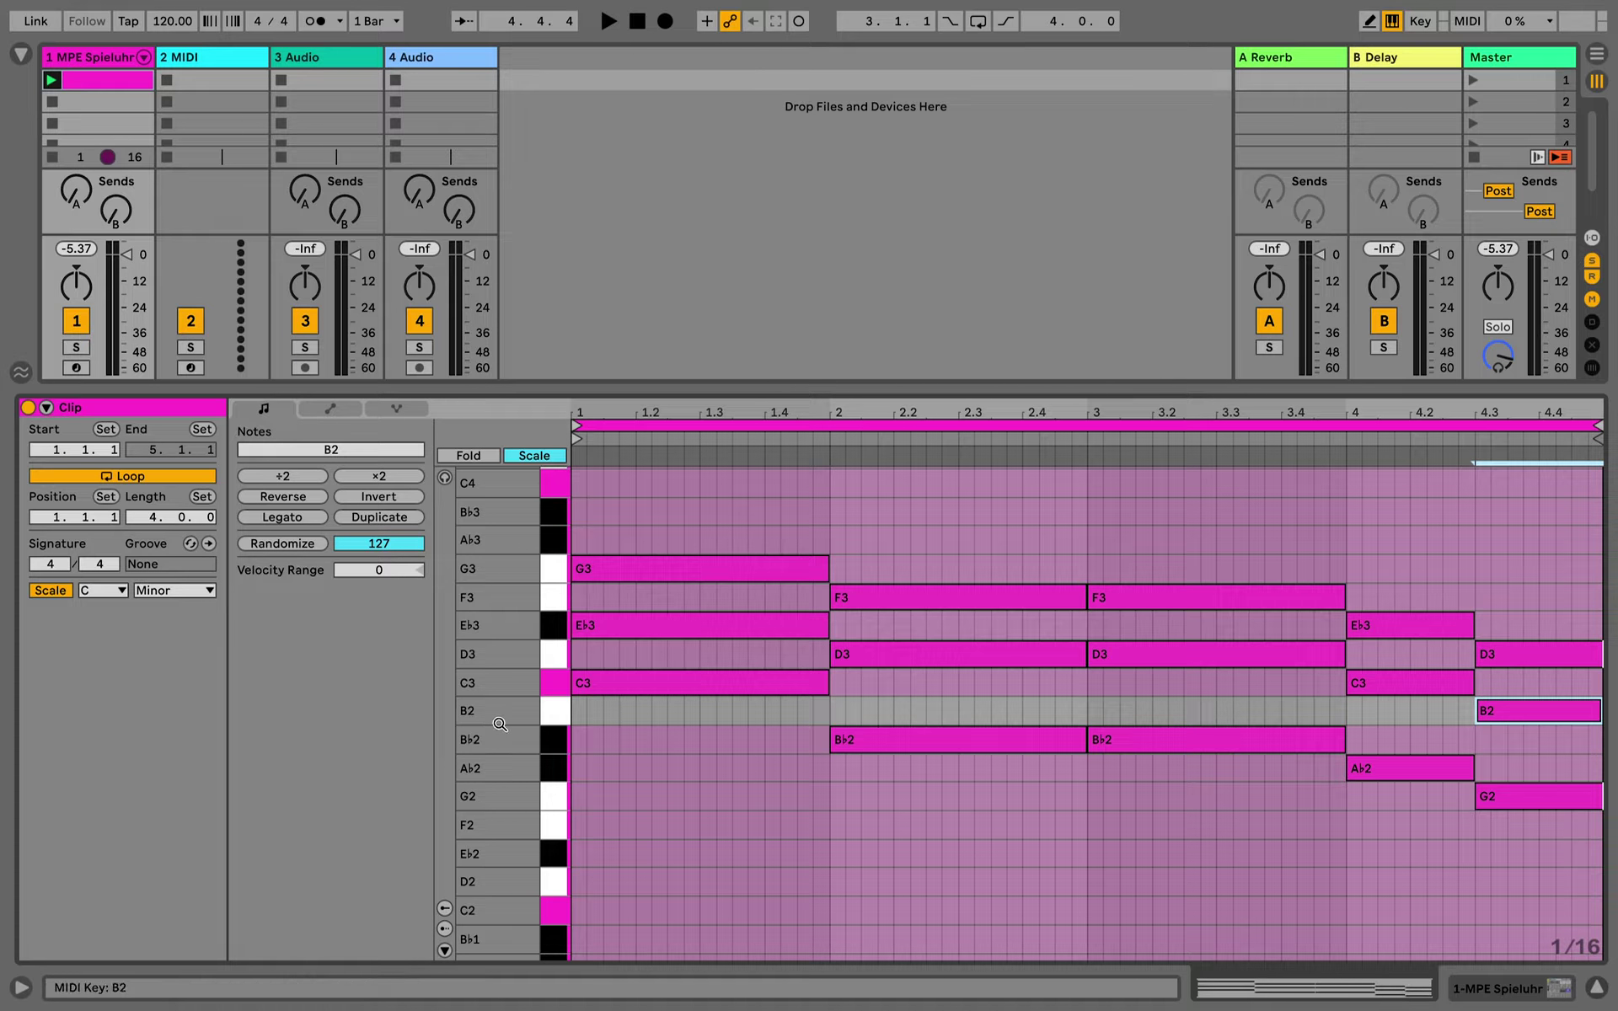
{"action": "left_click", "coordinate": [539, 456]}
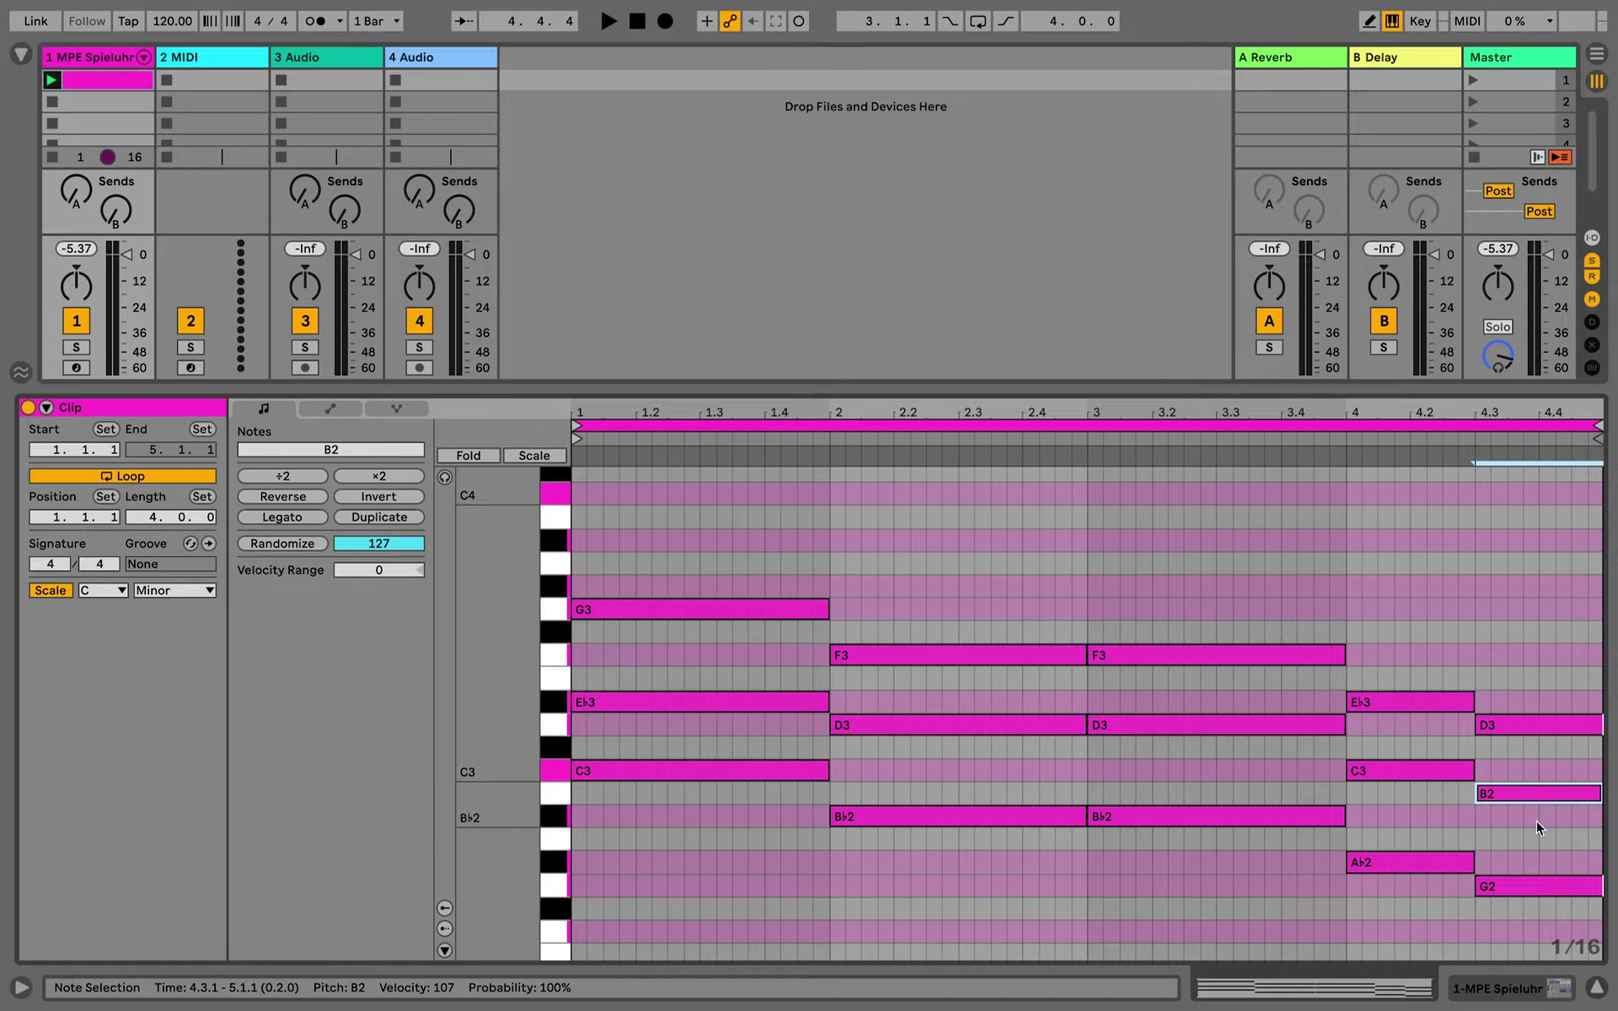
Lower the D3 note in bar 2 by a semitone to C♯3
{"action": "left_click", "coordinate": [938, 726]}
{"action": "left_click_drag", "start_coordinate": [938, 729], "coordinate": [939, 739]}
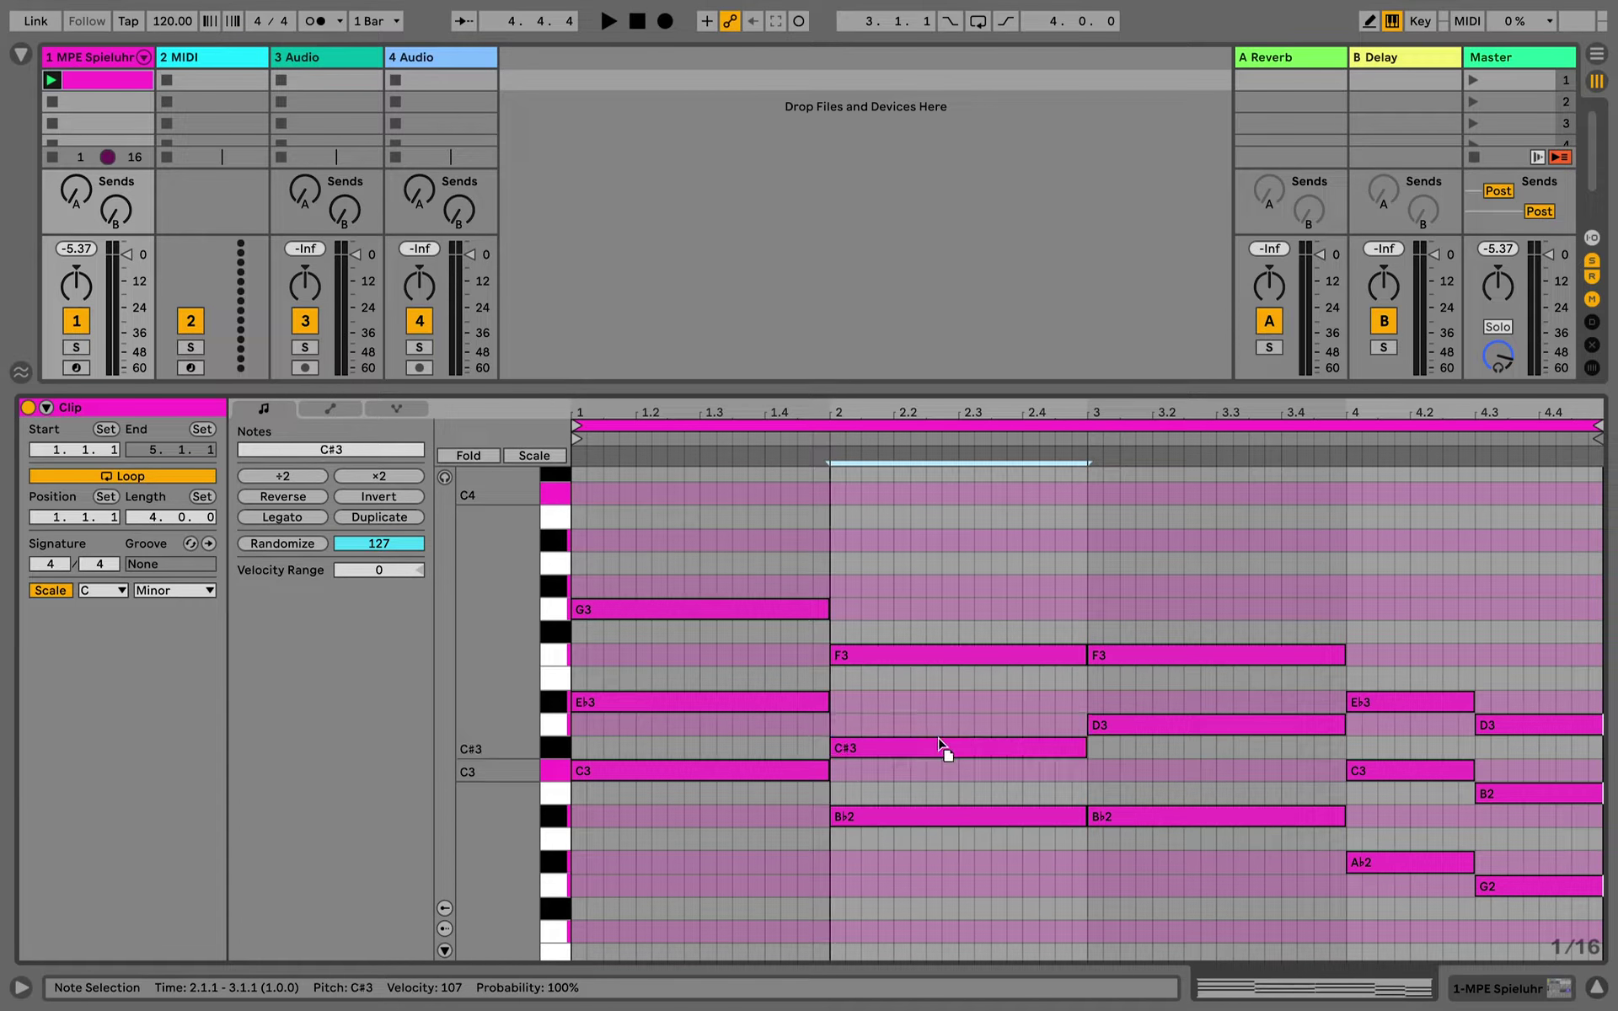
{"action": "left_click_drag", "start_coordinate": [938, 739], "coordinate": [938, 740]}
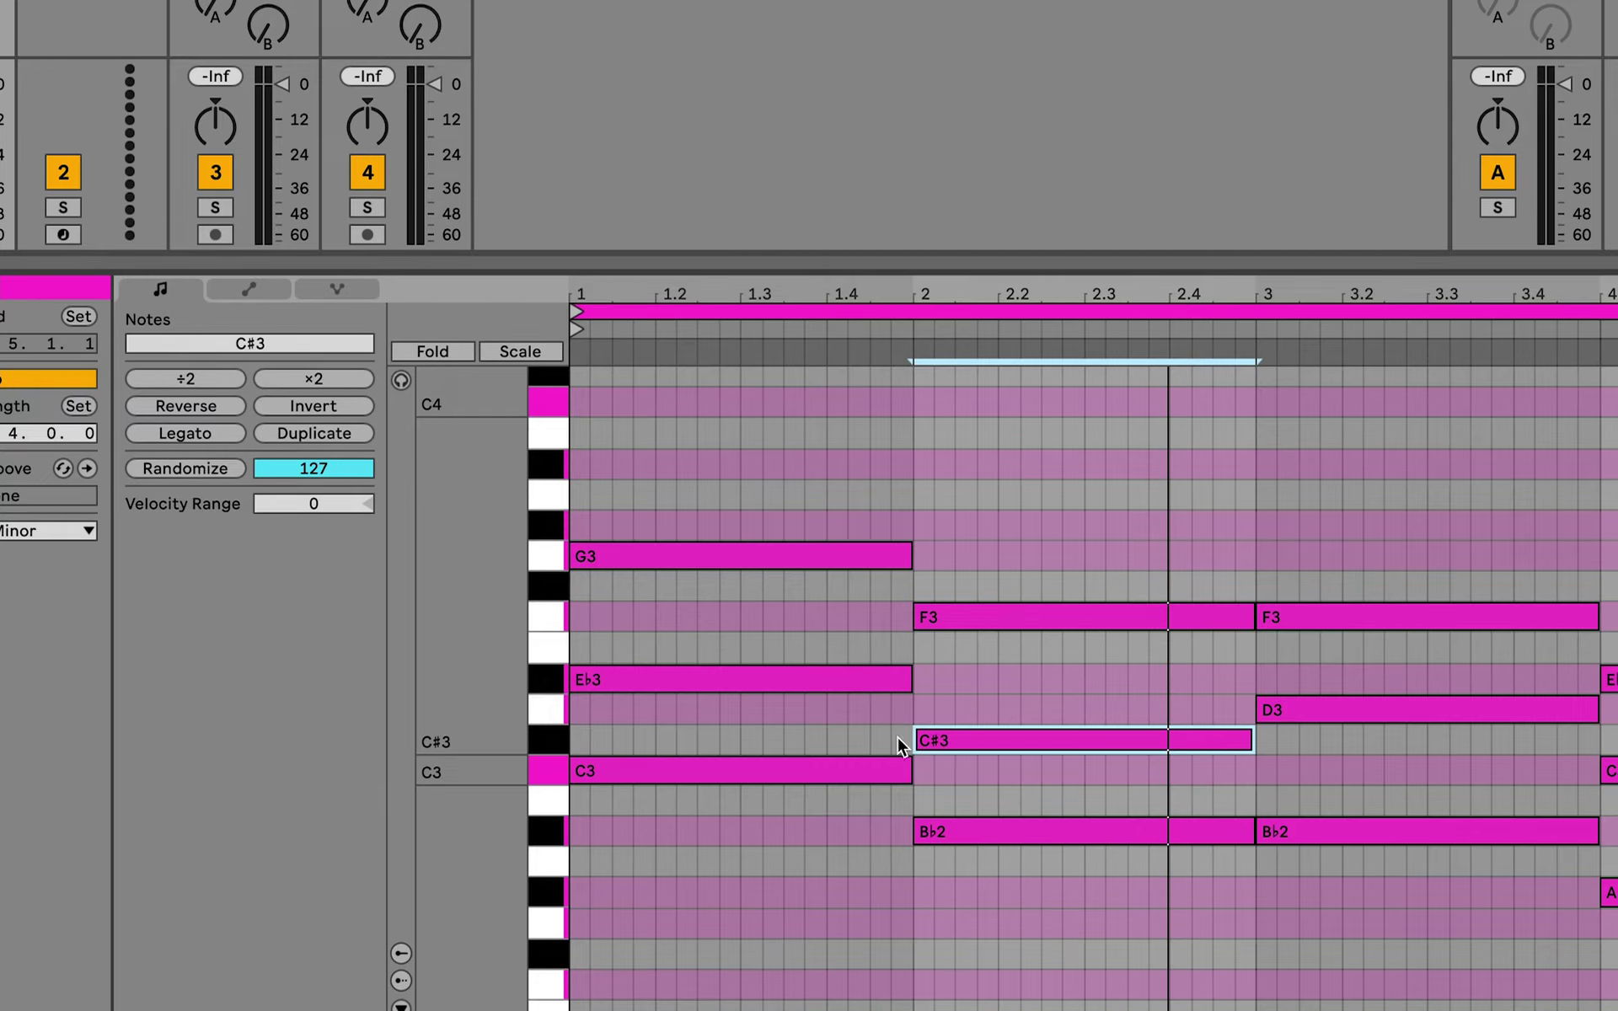
Spell the clip's accidentals as flats, and reopen the accidental options for the C♯3/D♭3 key
{"action": "right_click", "coordinate": [532, 745]}
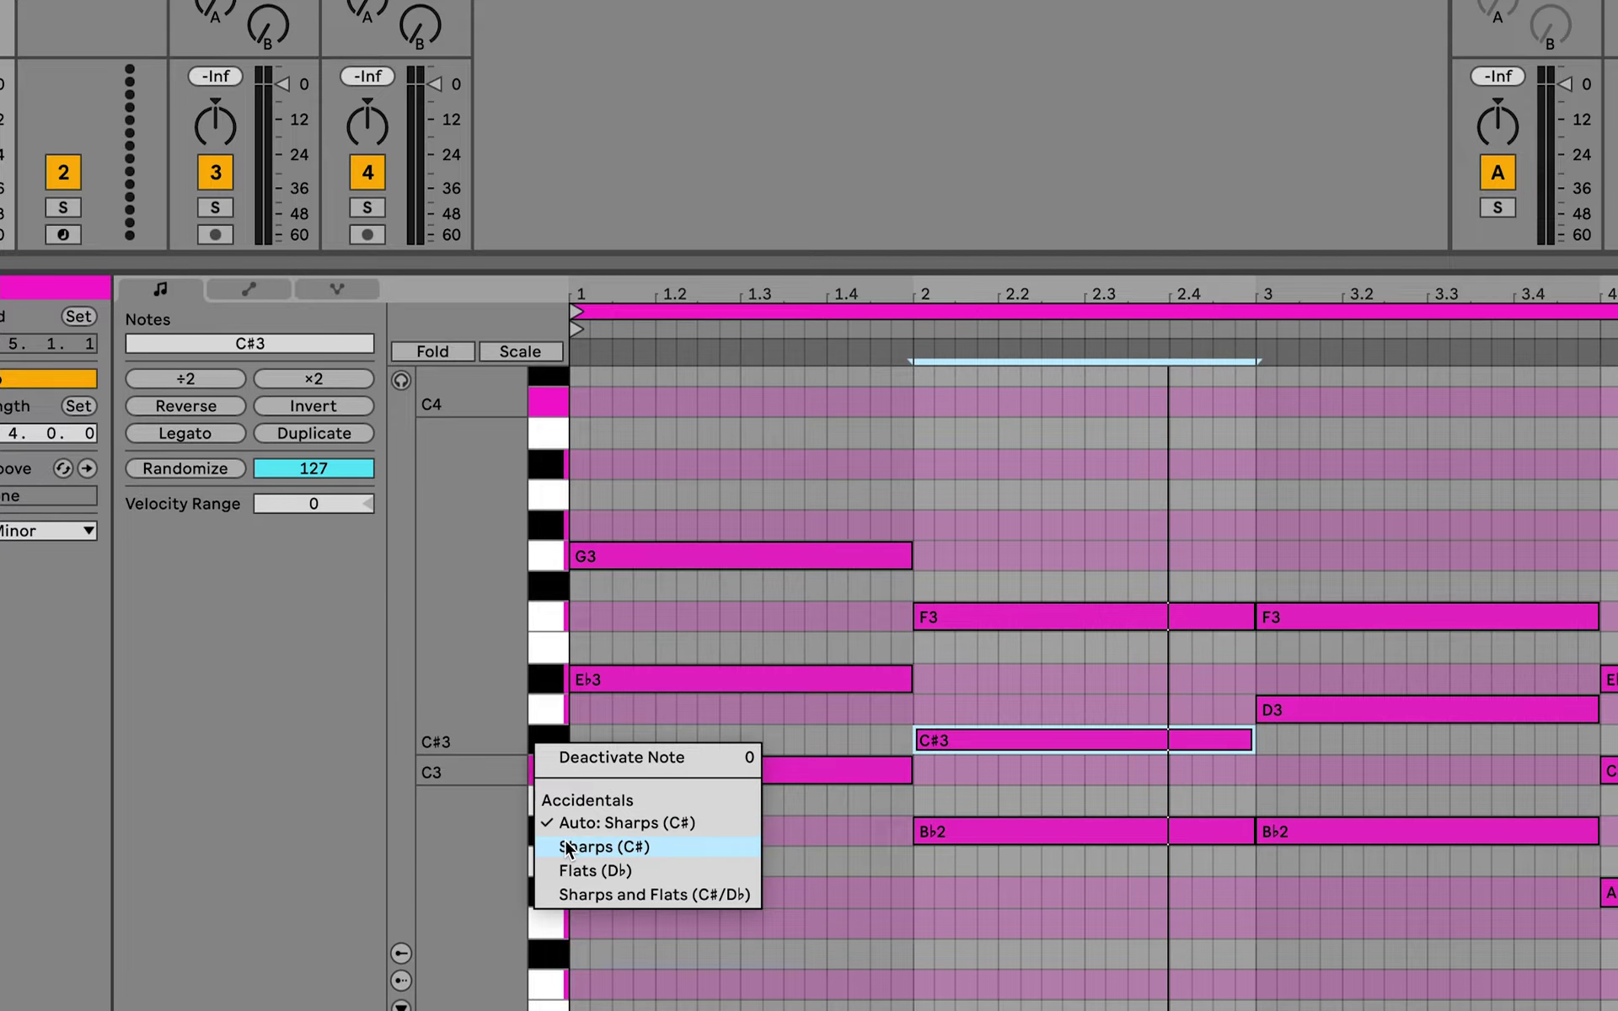
{"action": "left_click", "coordinate": [567, 871]}
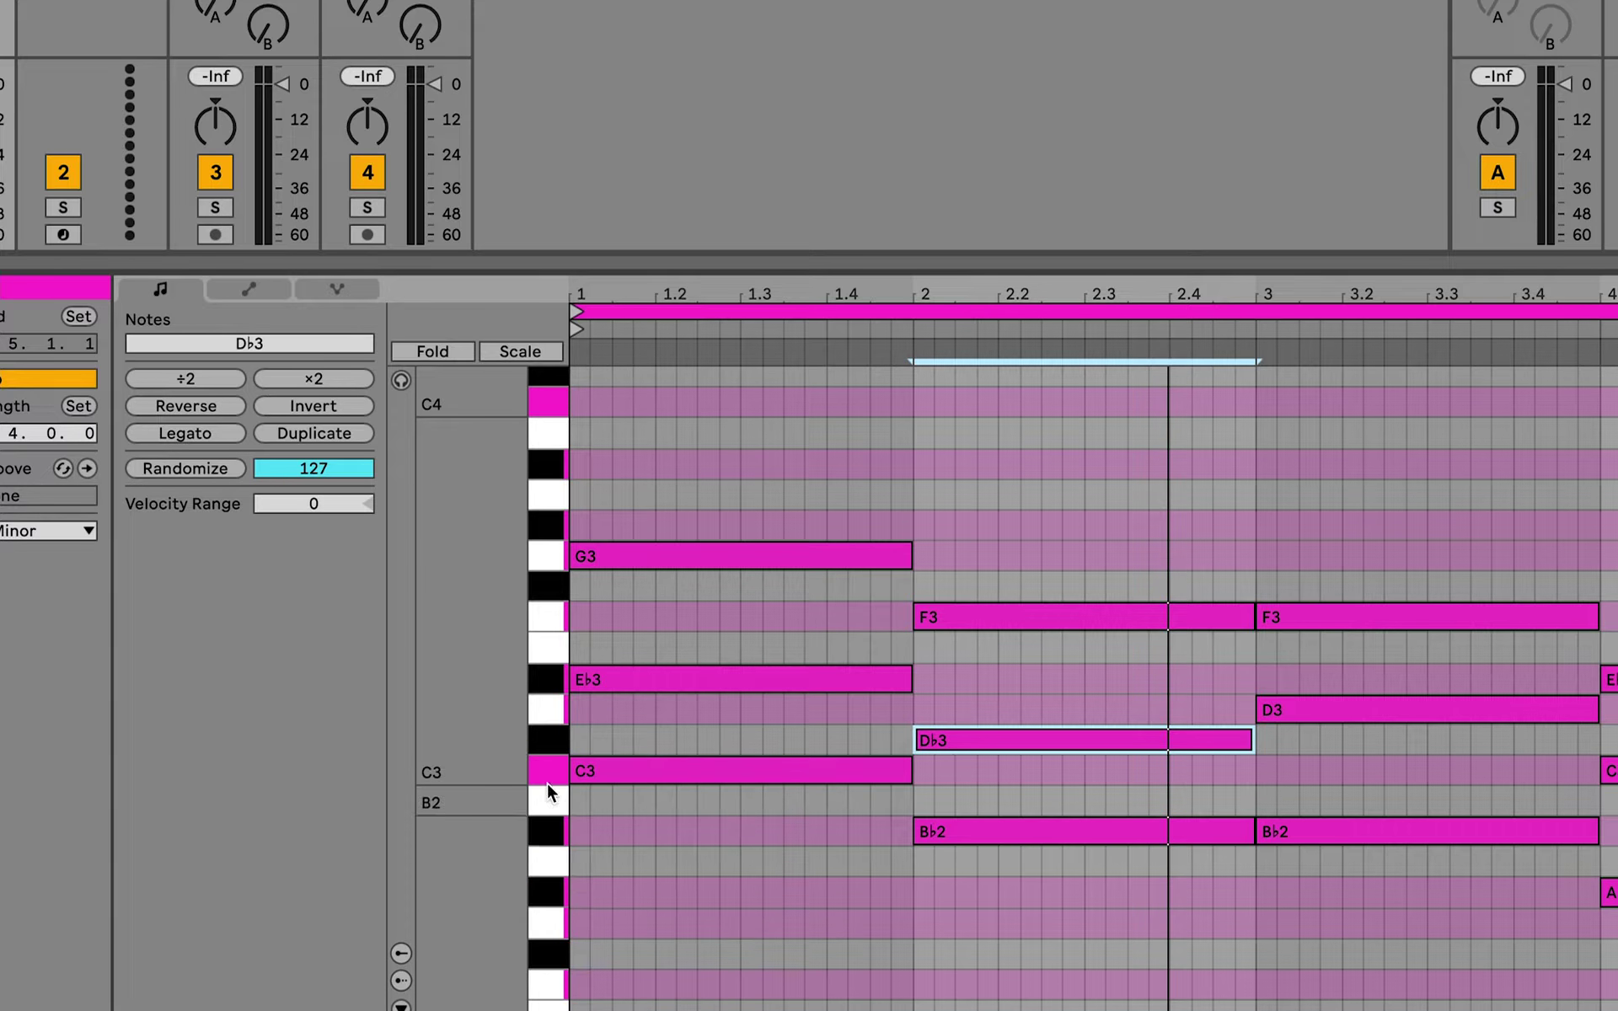
{"action": "right_click", "coordinate": [540, 747]}
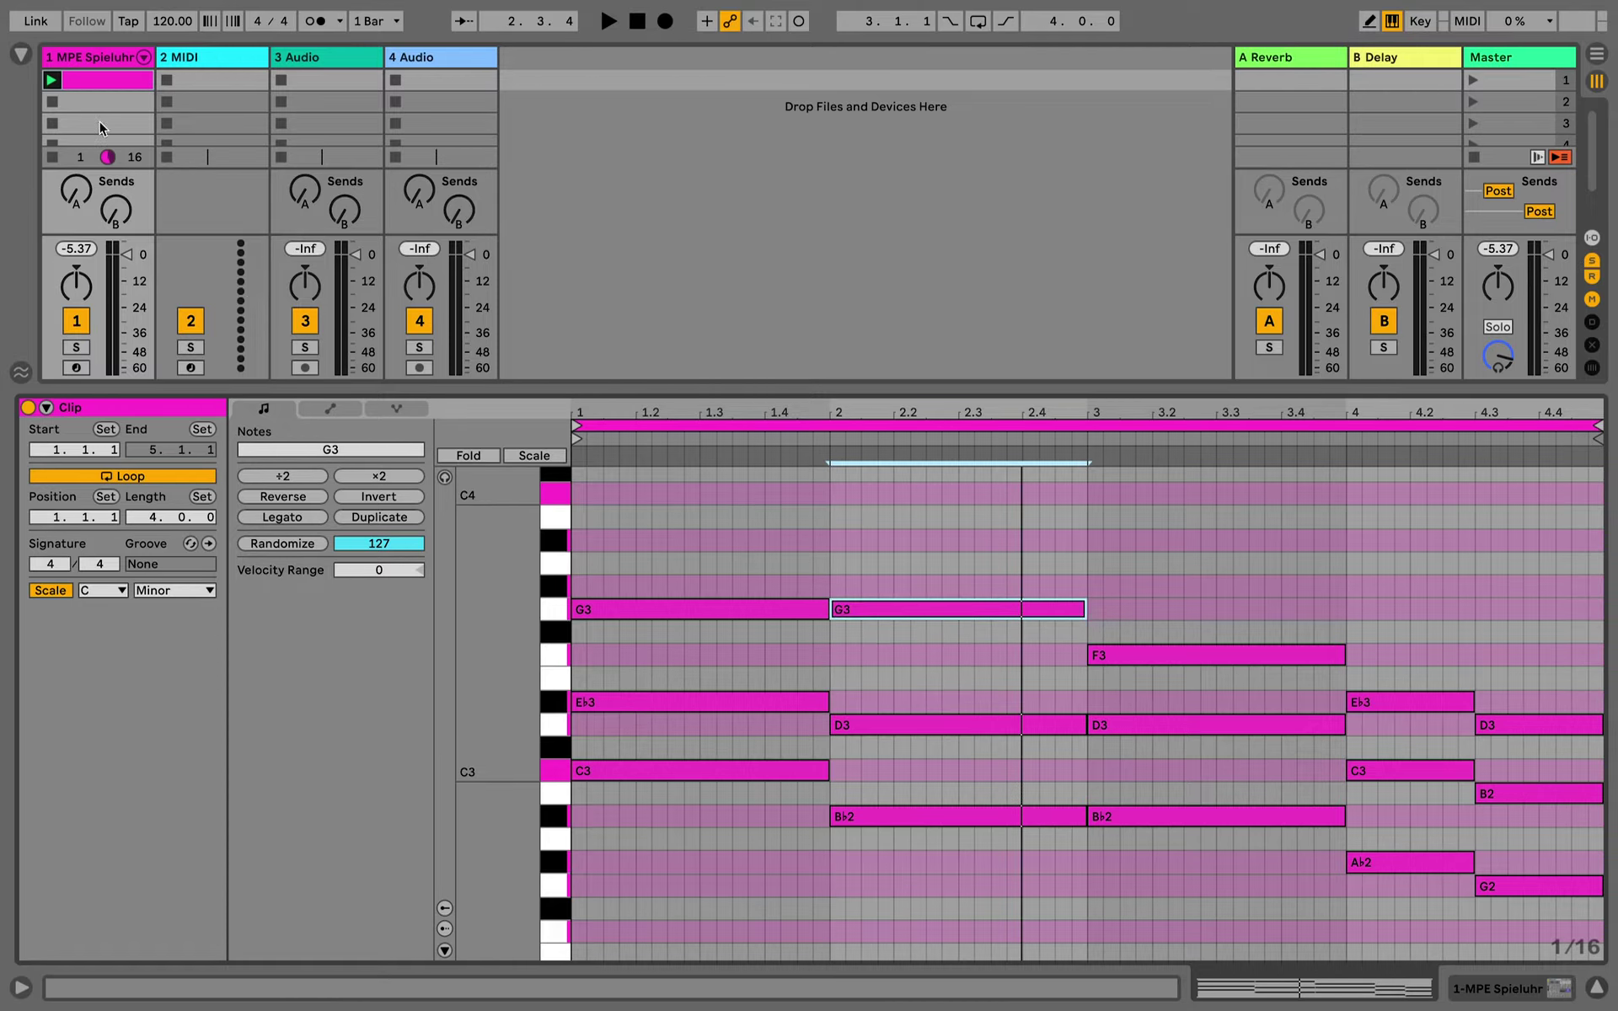
Play the MPE Spieluhr track's first clip, and open and launch its second clip
{"action": "left_click", "coordinate": [48, 81]}
{"action": "left_click_drag", "start_coordinate": [539, 387], "coordinate": [539, 581]}
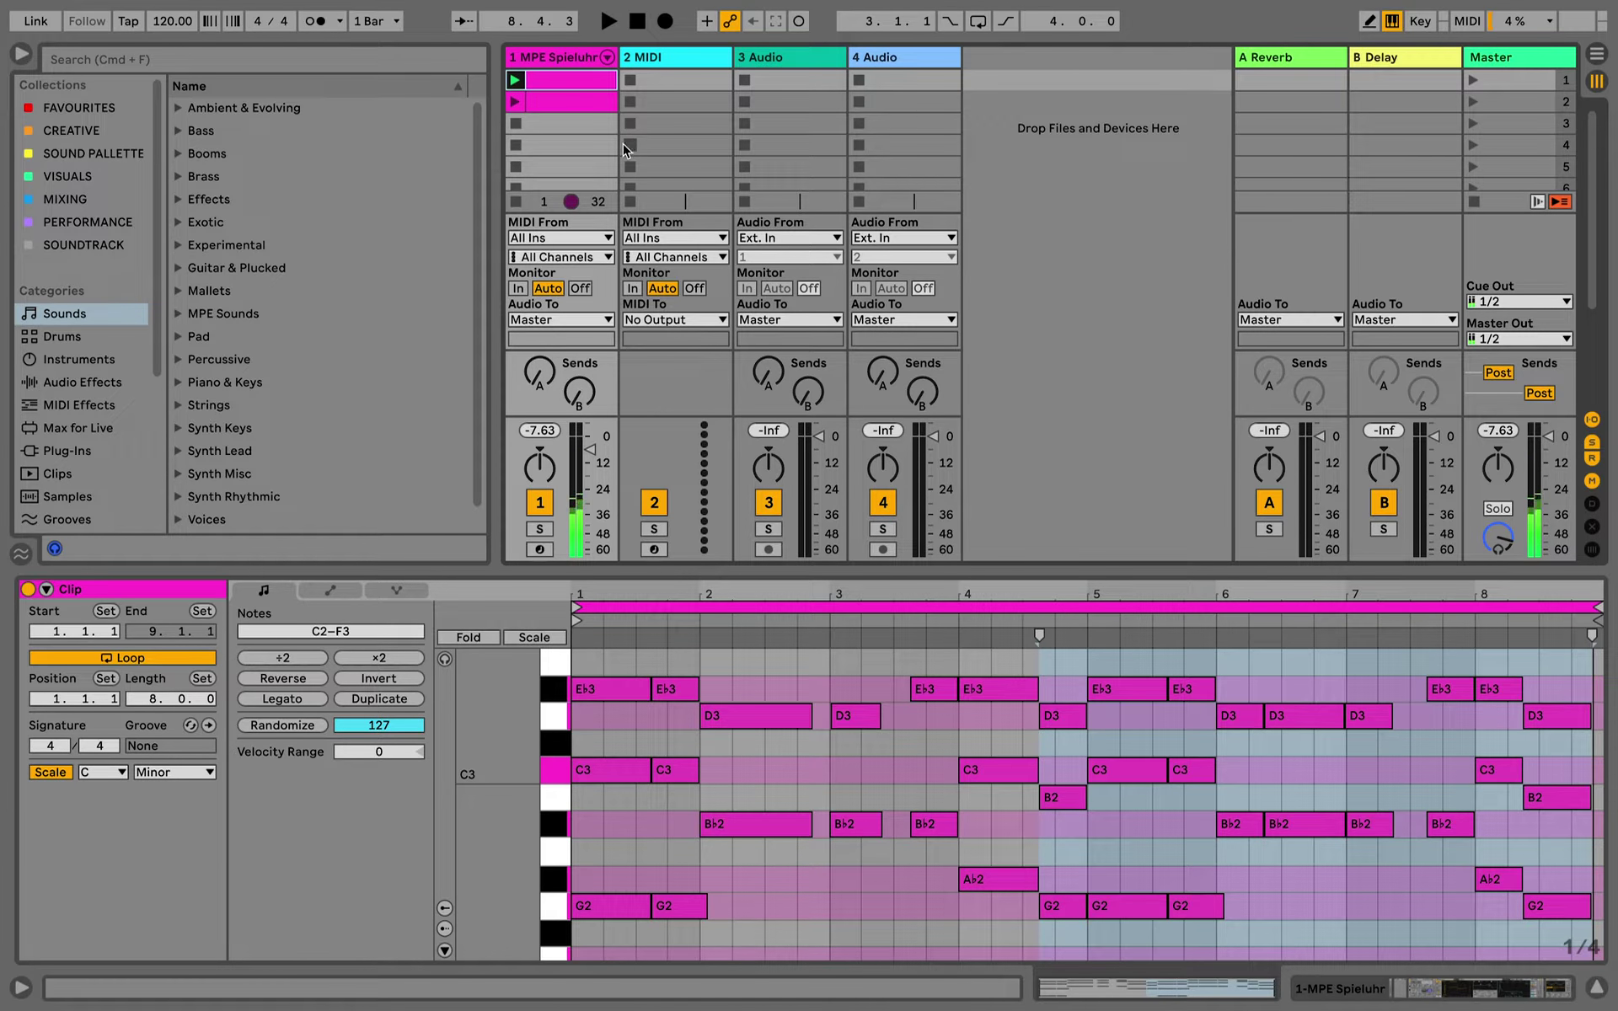
{"action": "left_click", "coordinate": [540, 101]}
{"action": "left_click_drag", "start_coordinate": [495, 748], "coordinate": [494, 848]}
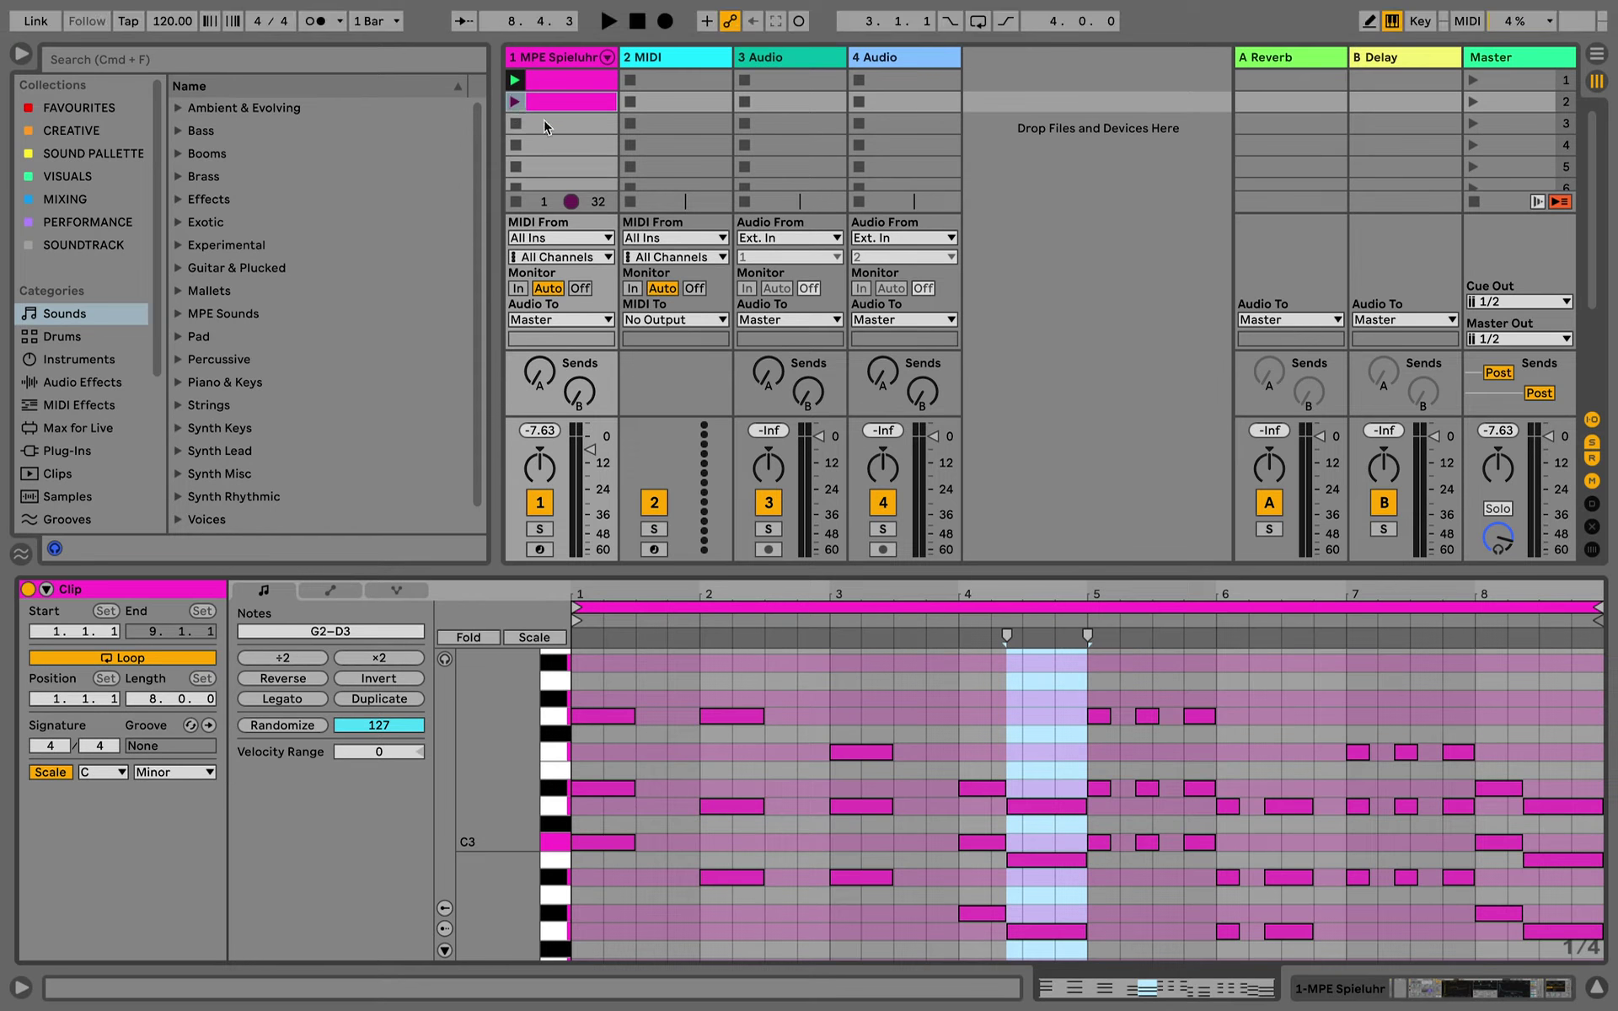
{"action": "left_click", "coordinate": [515, 102]}
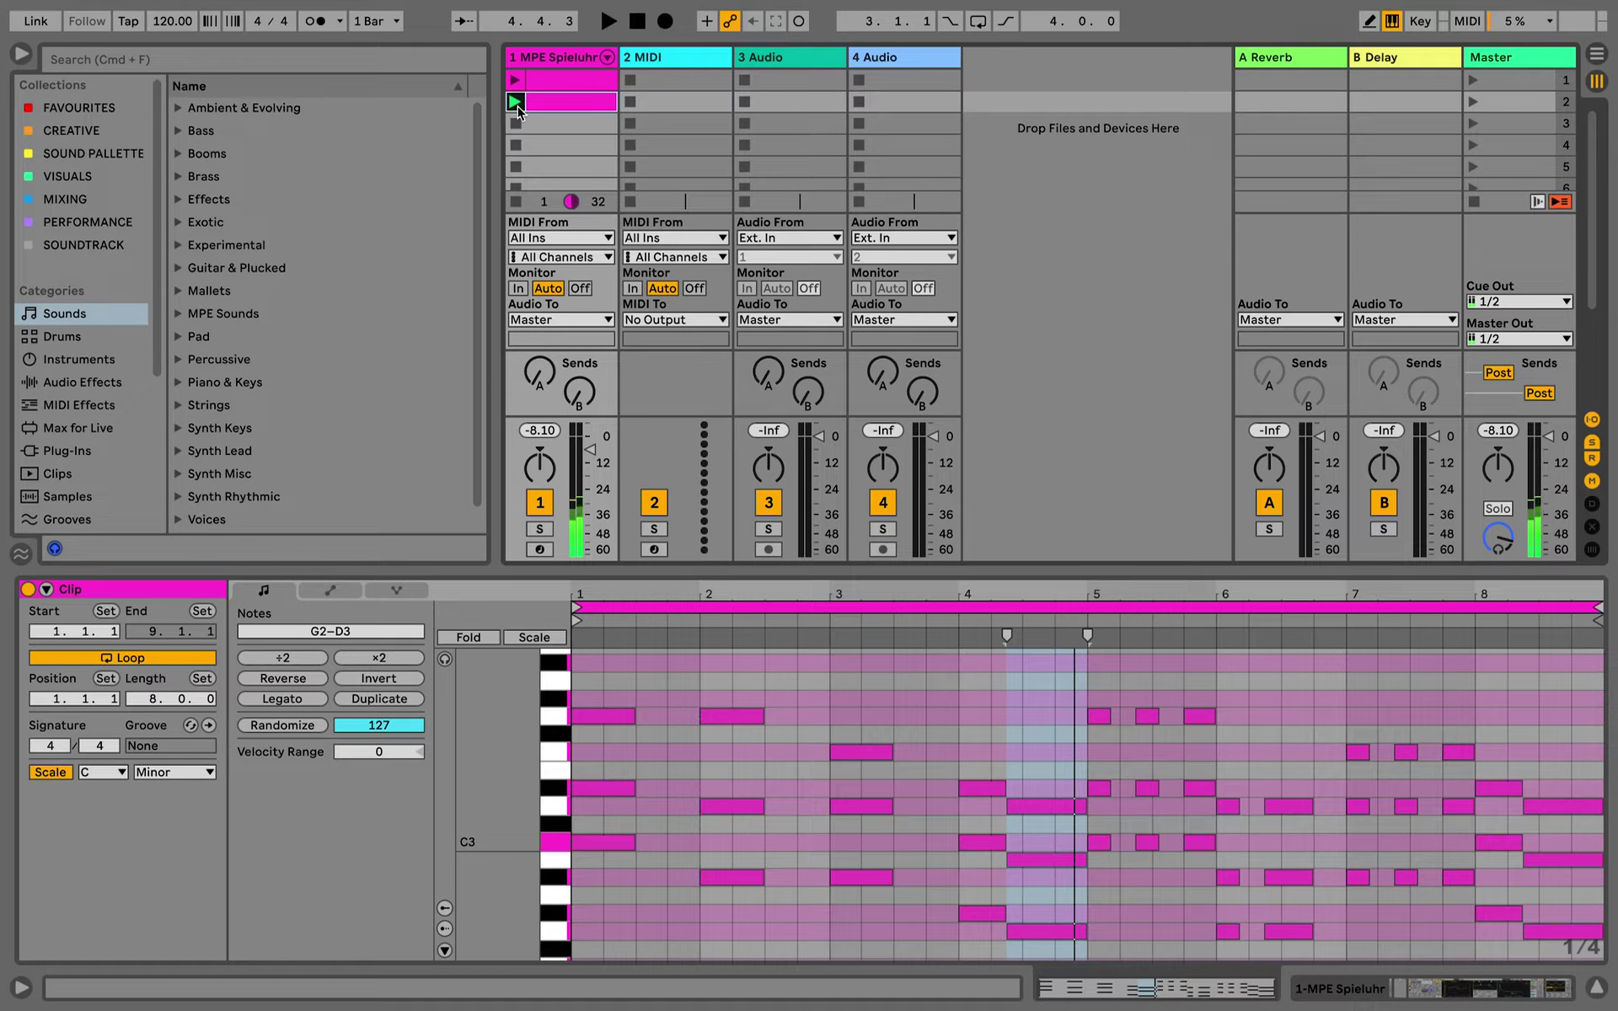
Show the MPE Spieluhr track's device chain and switch off the Note Echo device
{"action": "key", "text": "shift+Tab"}
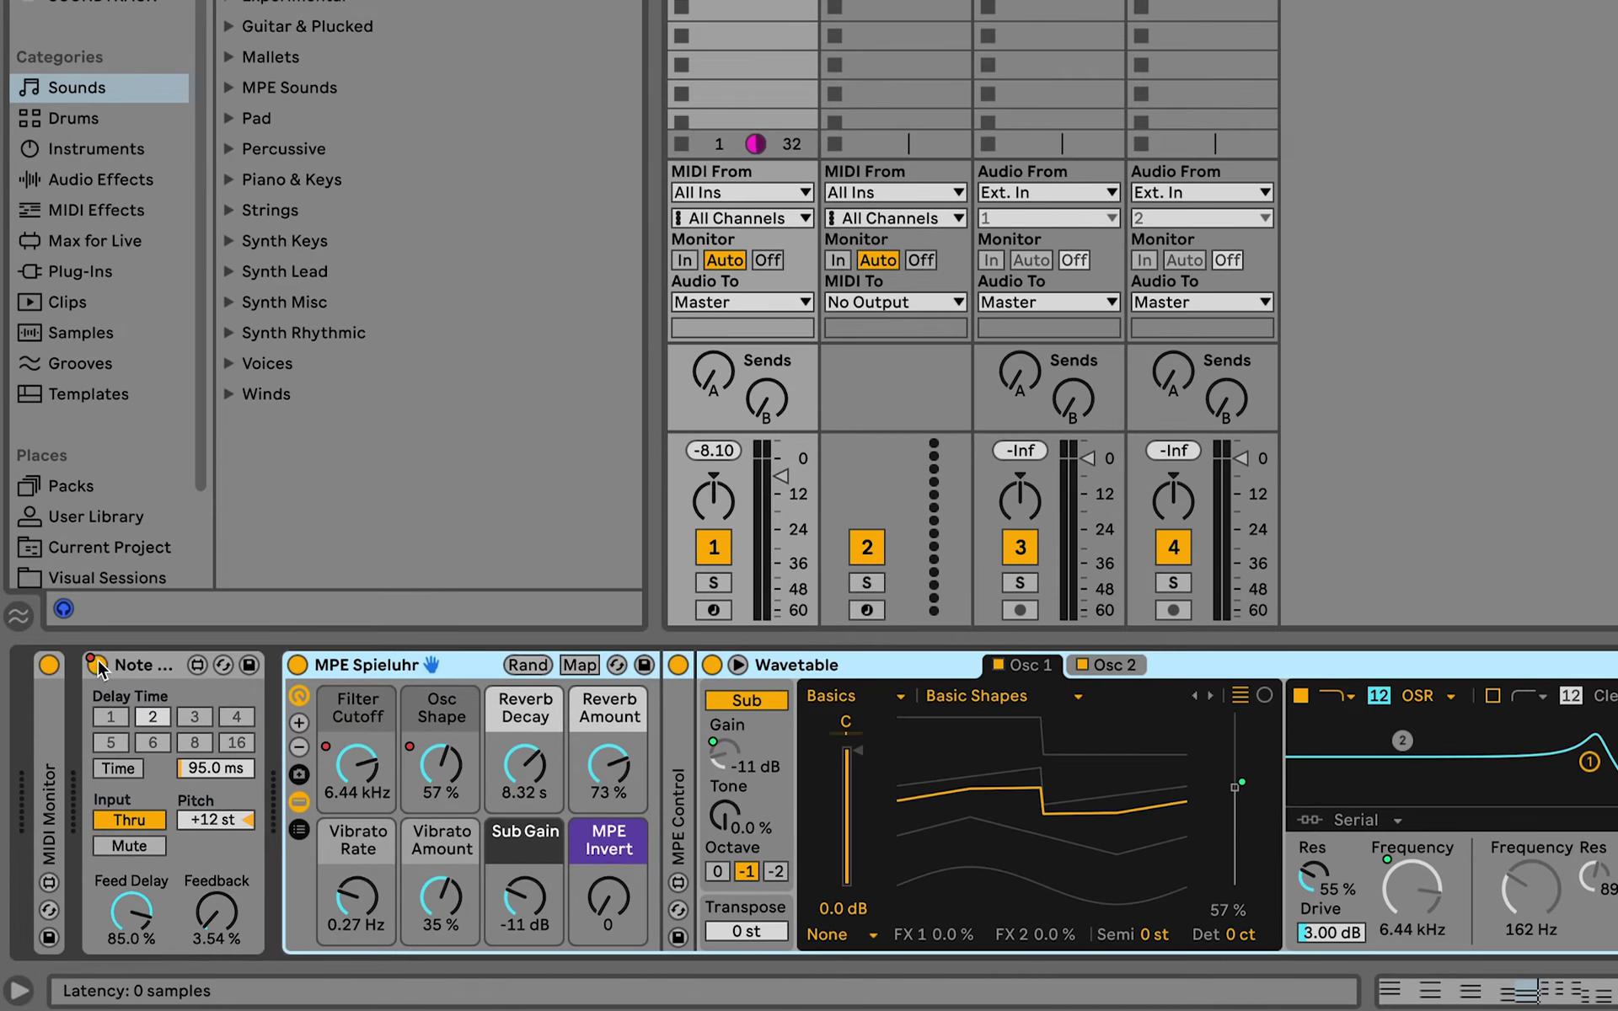
{"action": "left_click", "coordinate": [79, 744]}
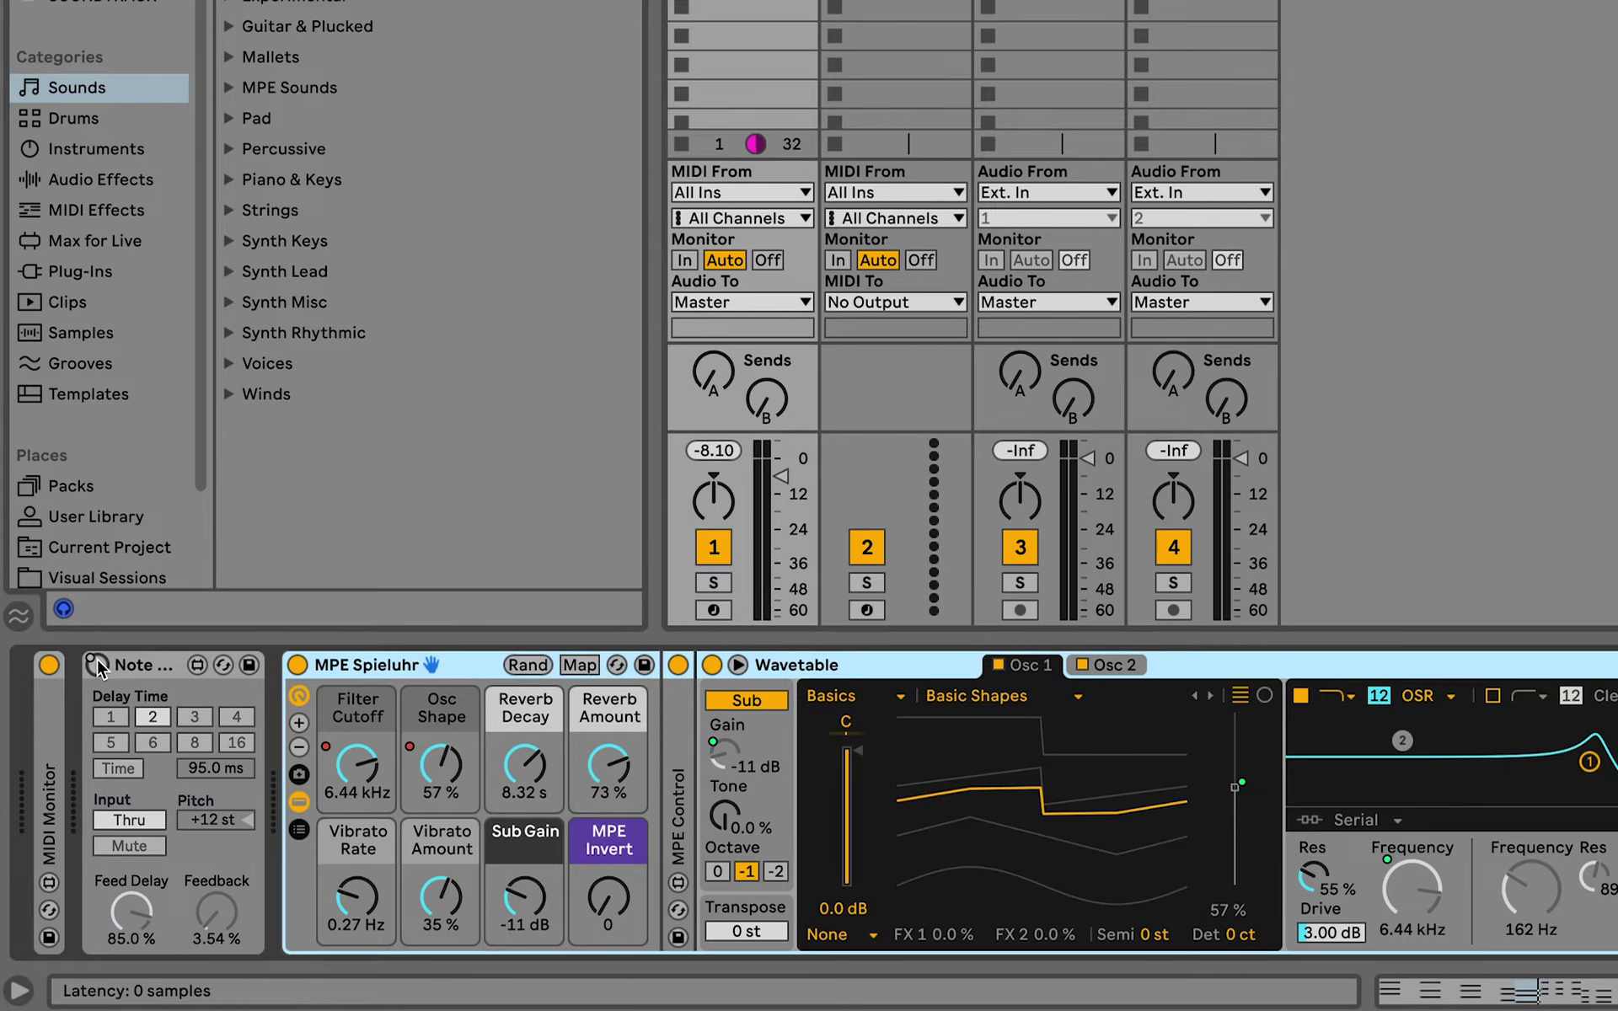
{"action": "left_click", "coordinate": [97, 665]}
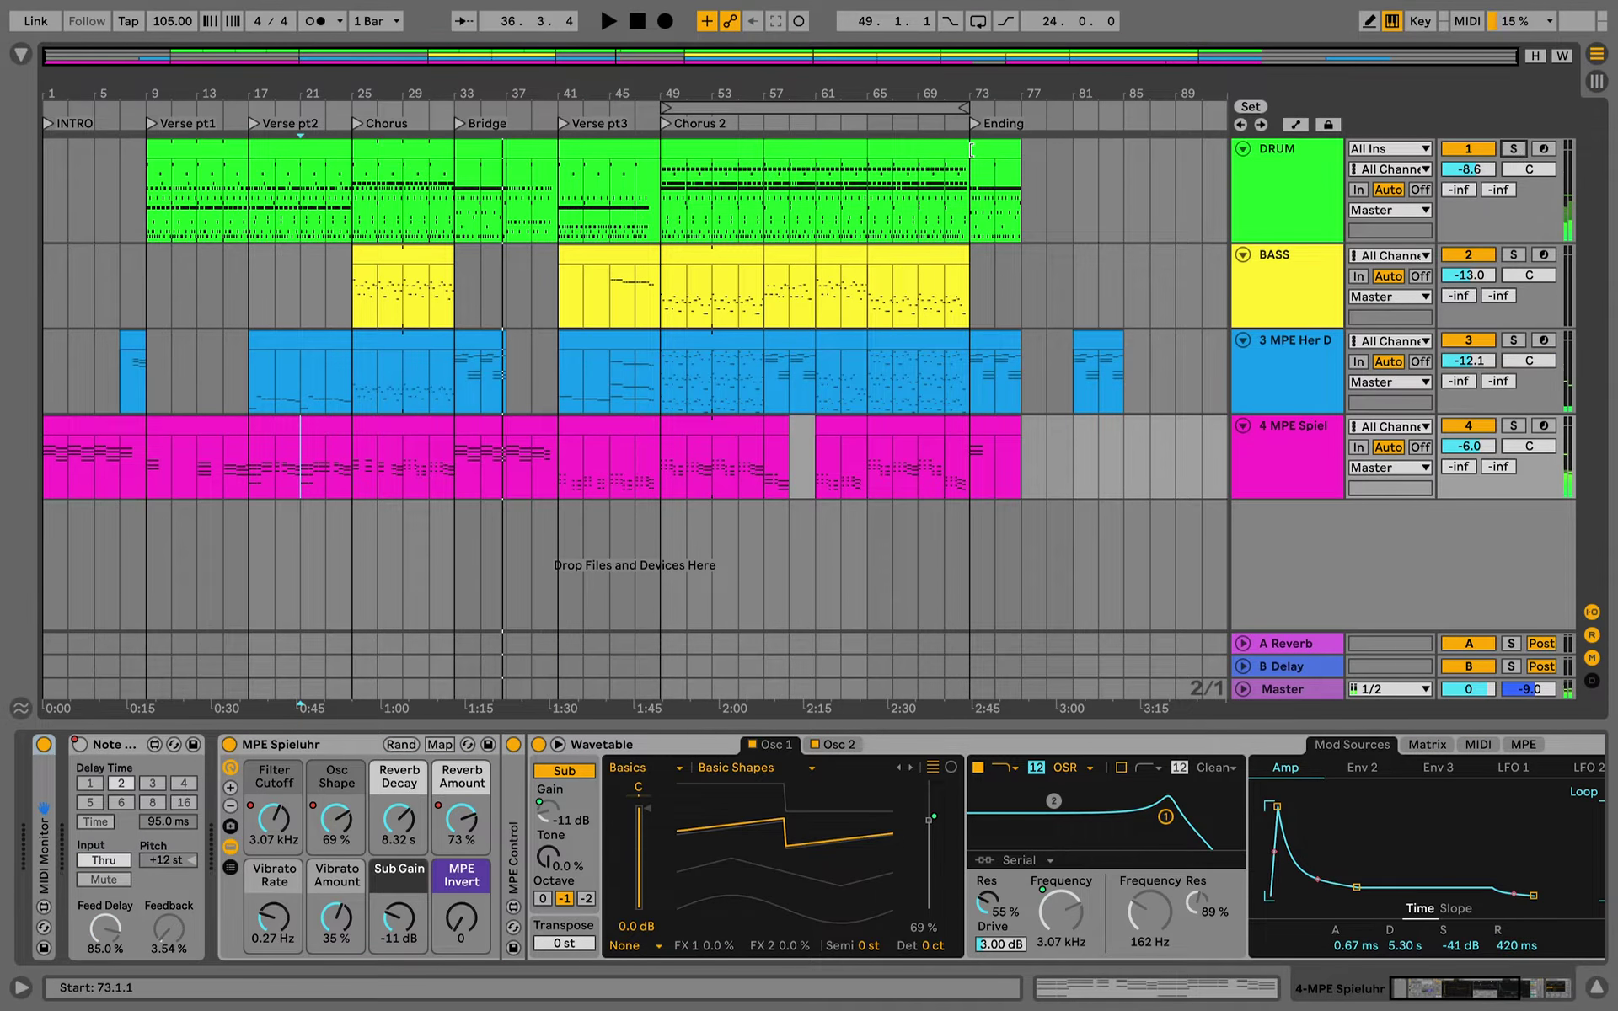
Play the arrangement from the start of the Bridge at 33.1.1 and stop it
{"action": "left_click", "coordinate": [300, 396]}
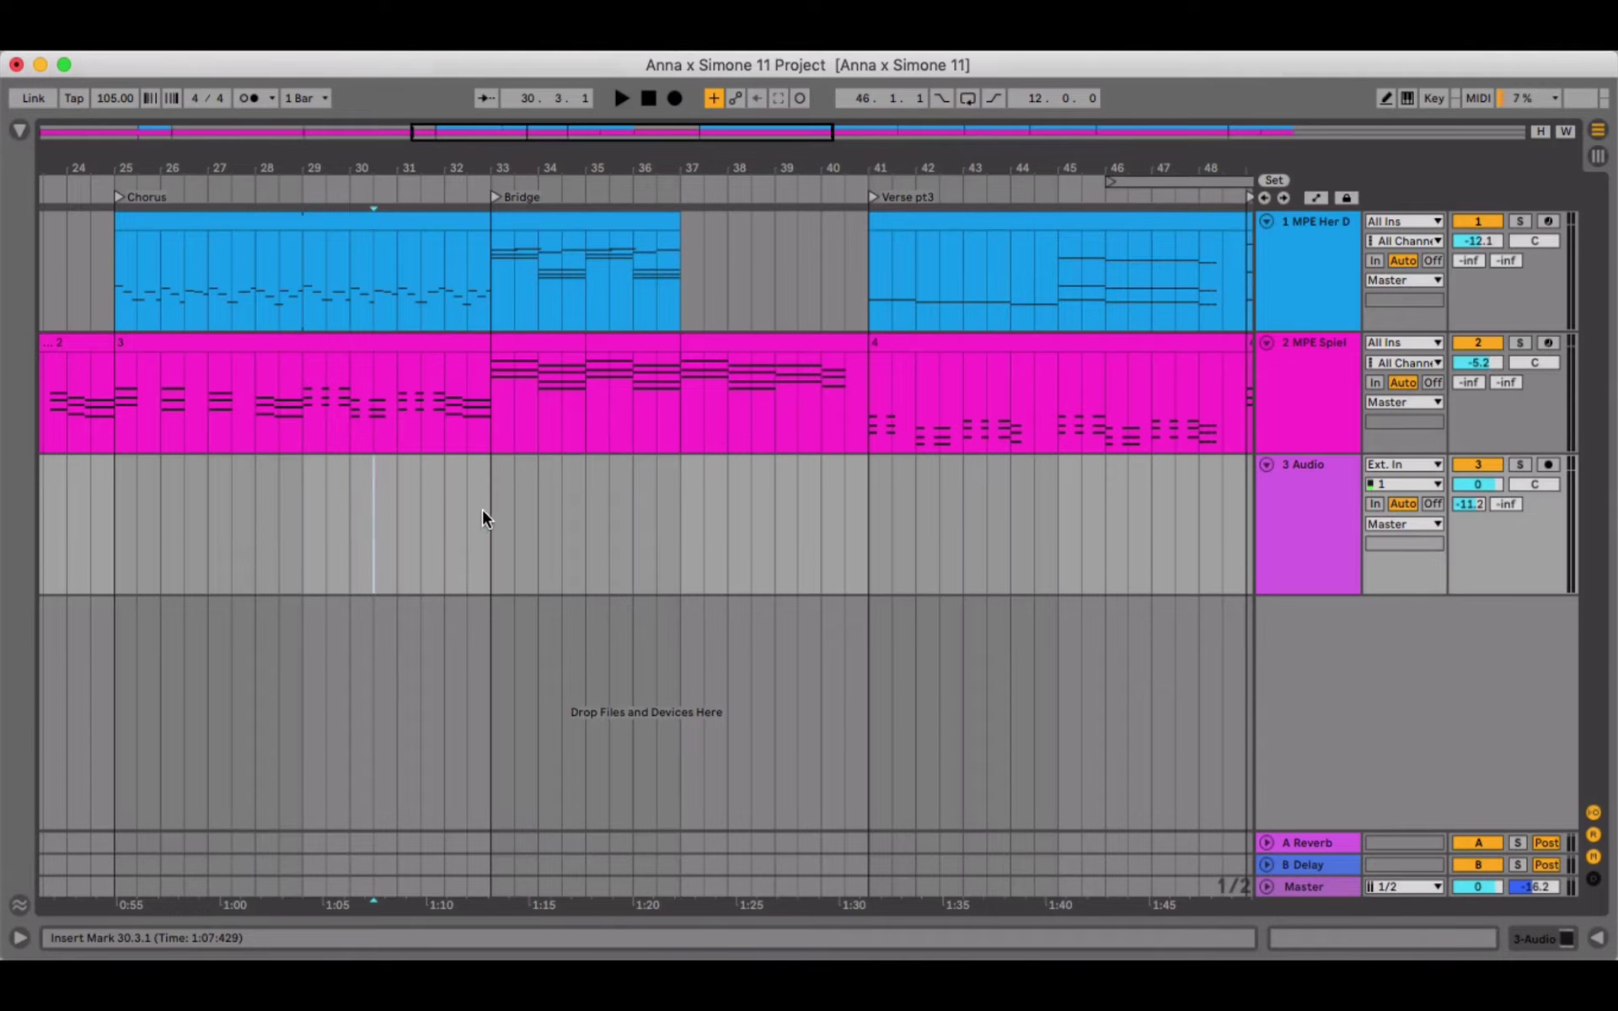
{"action": "left_click", "coordinate": [489, 514]}
{"action": "key", "text": "space"}
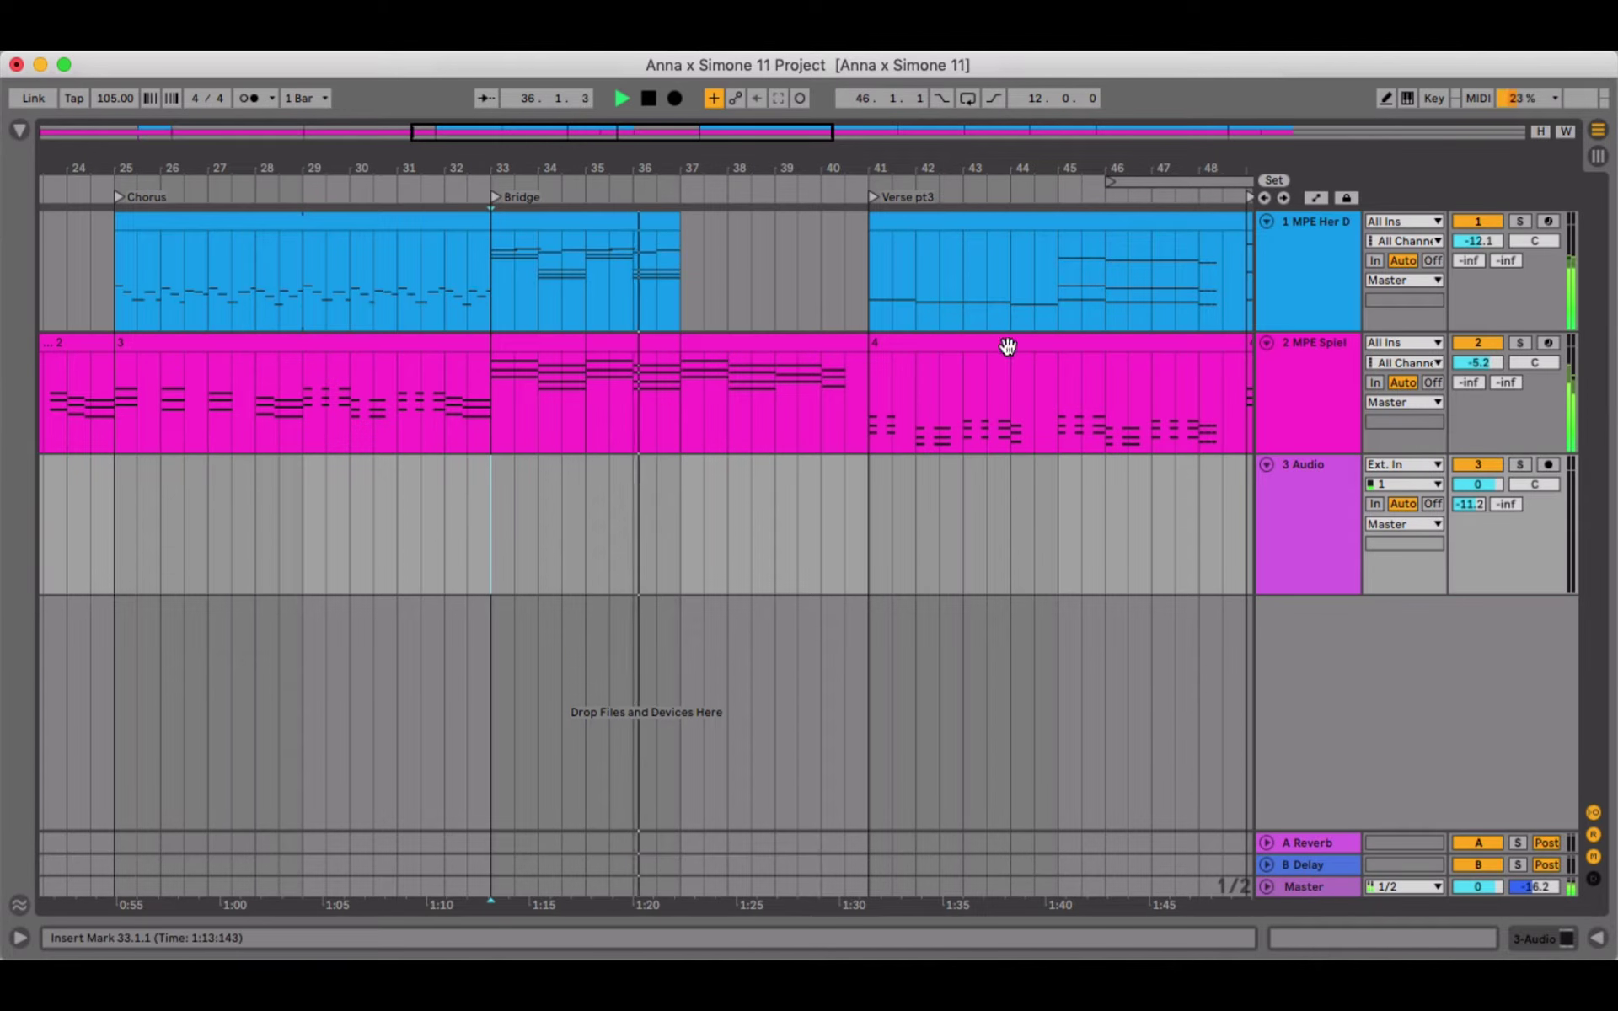
{"action": "key", "text": "space"}
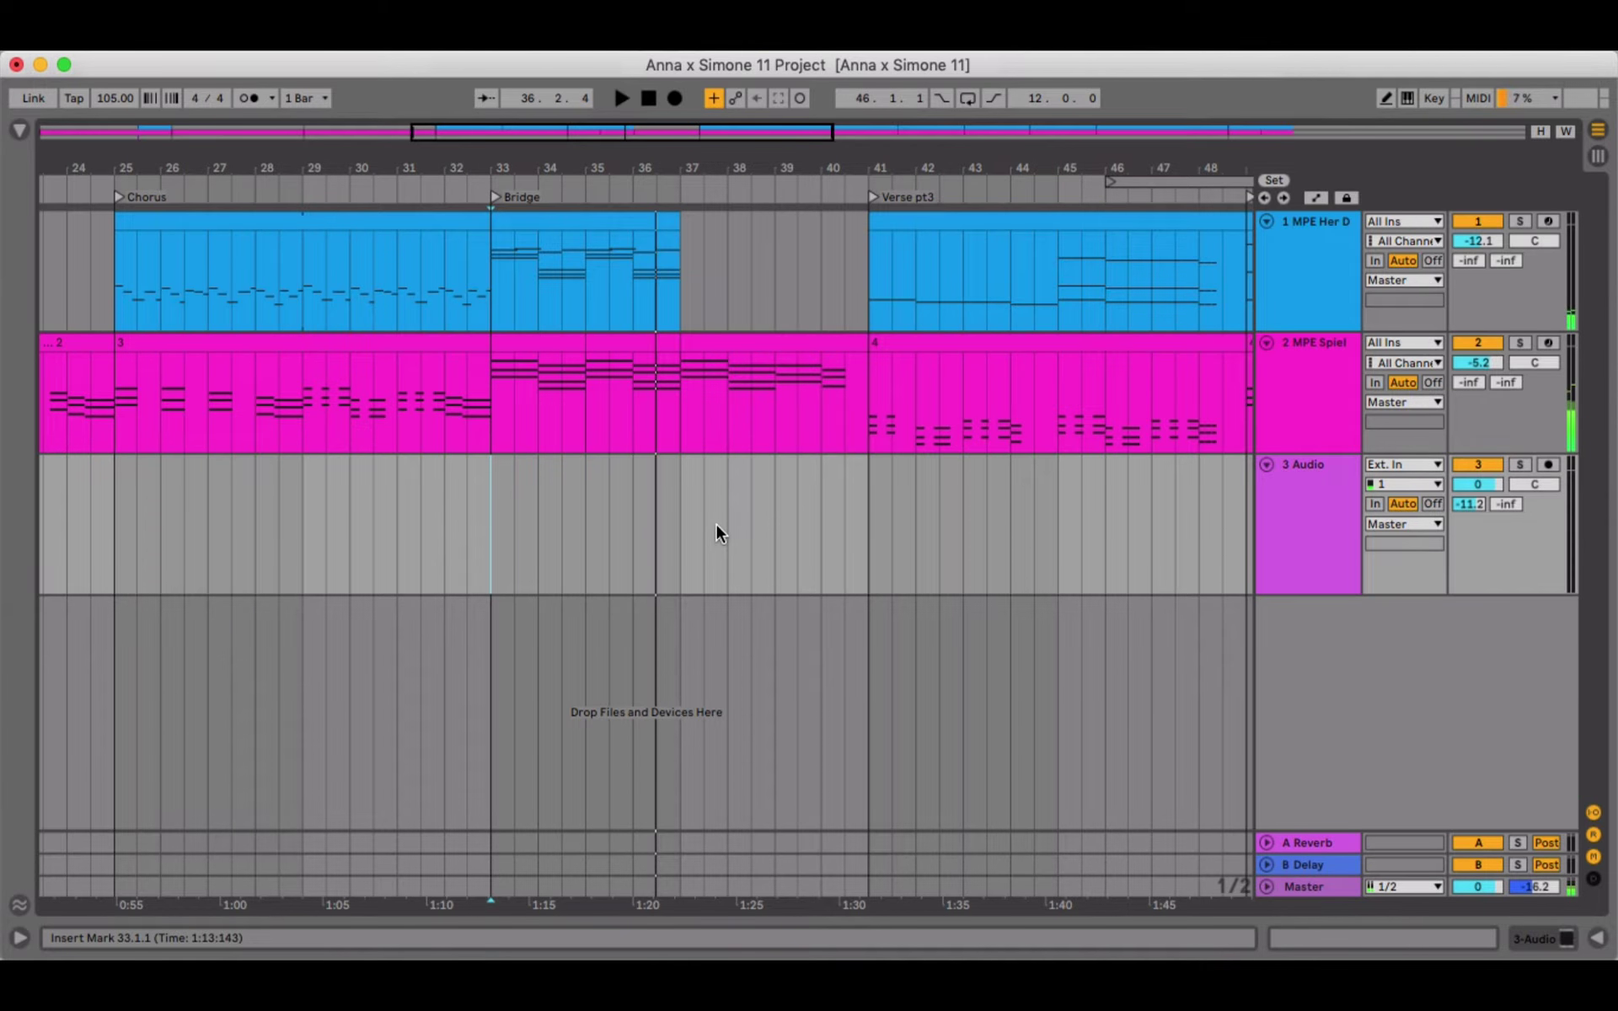
Examine the average and current CPU load in Session View, and check the per-track CPU meters during playback
{"action": "key", "text": "Tab"}
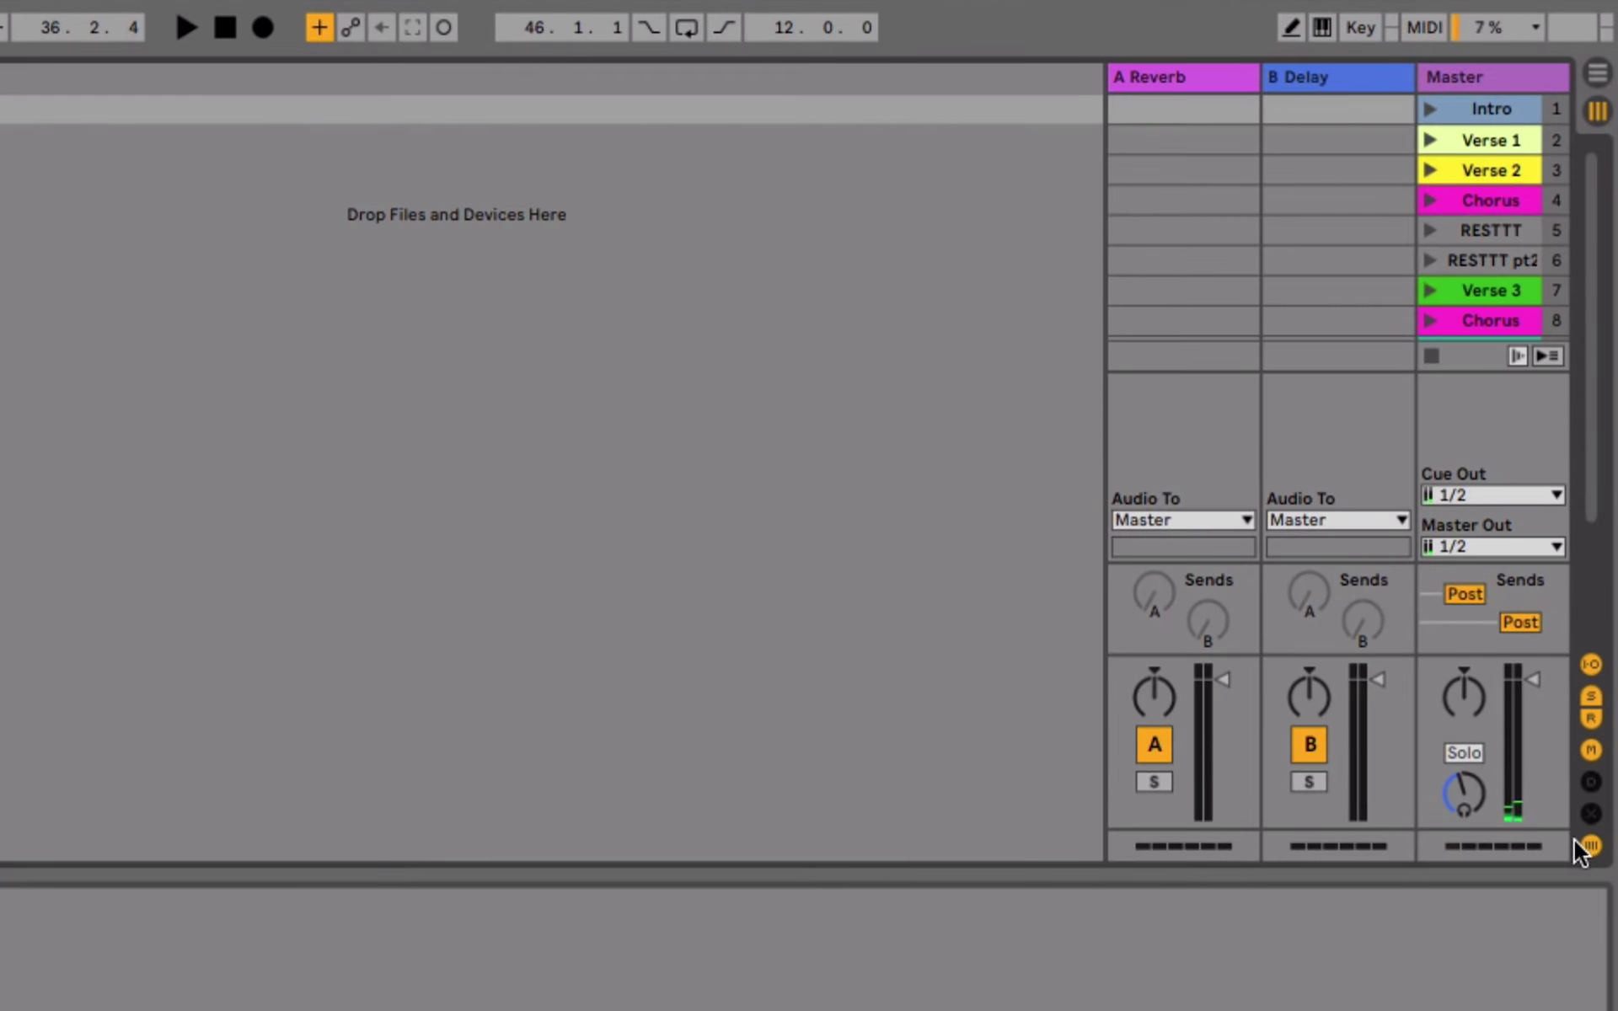
{"action": "left_click", "coordinate": [1537, 32]}
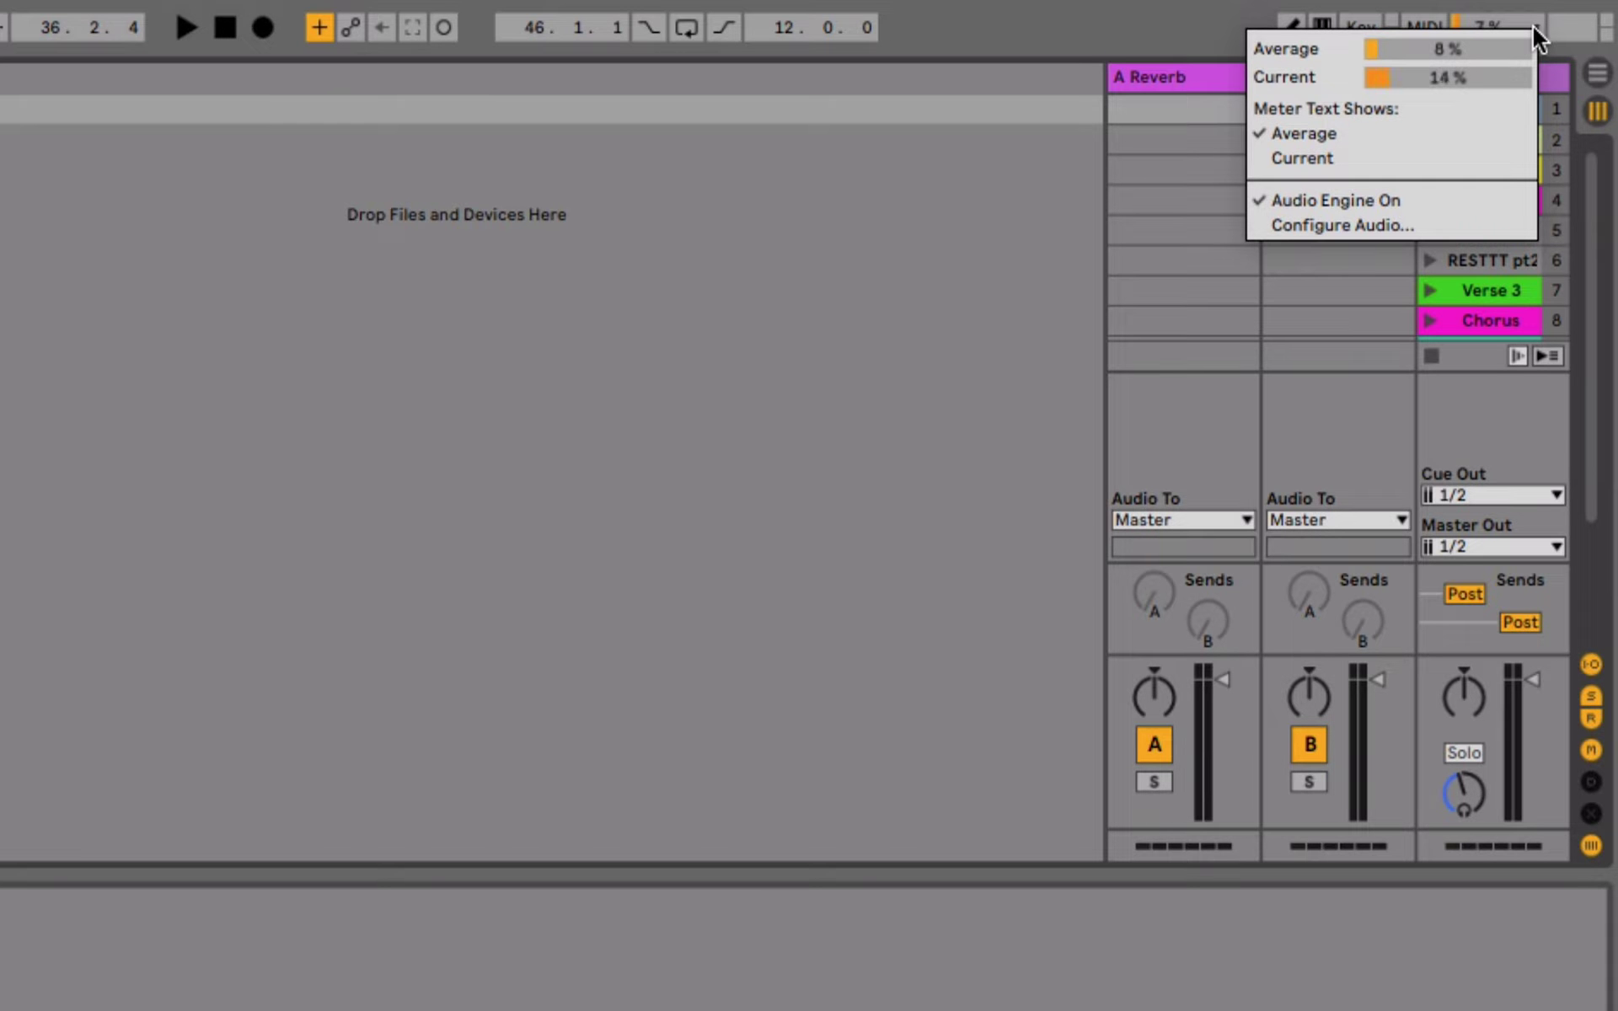
{"action": "left_click", "coordinate": [1533, 27]}
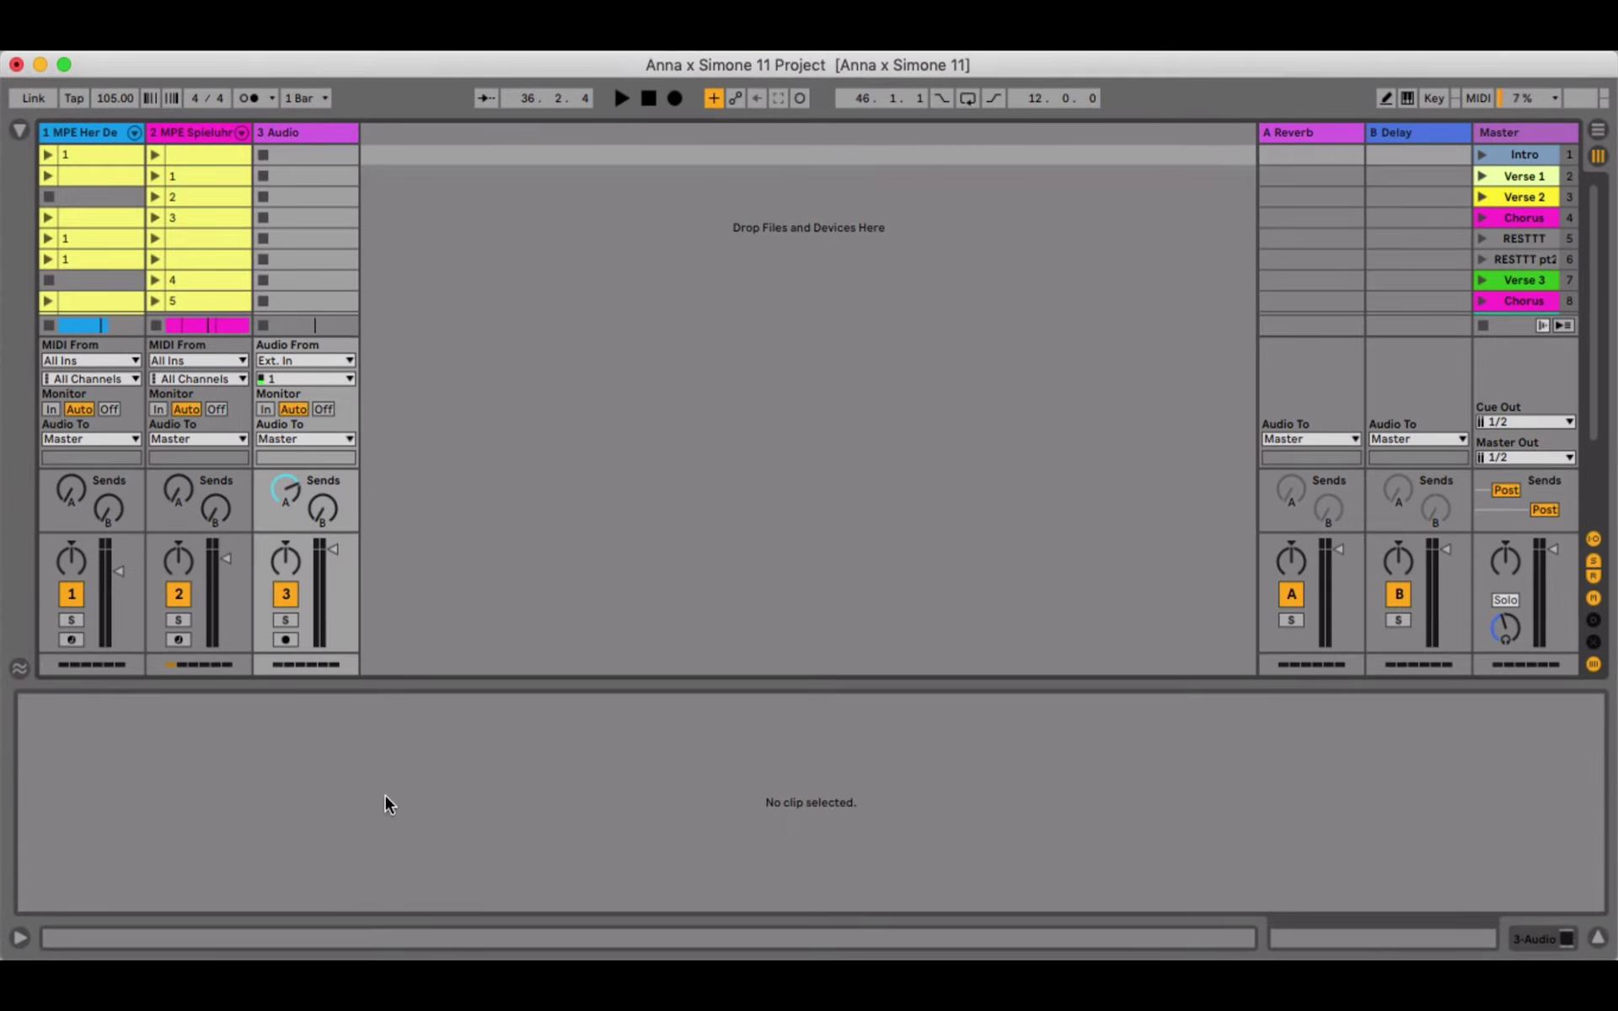
{"action": "key", "text": "space"}
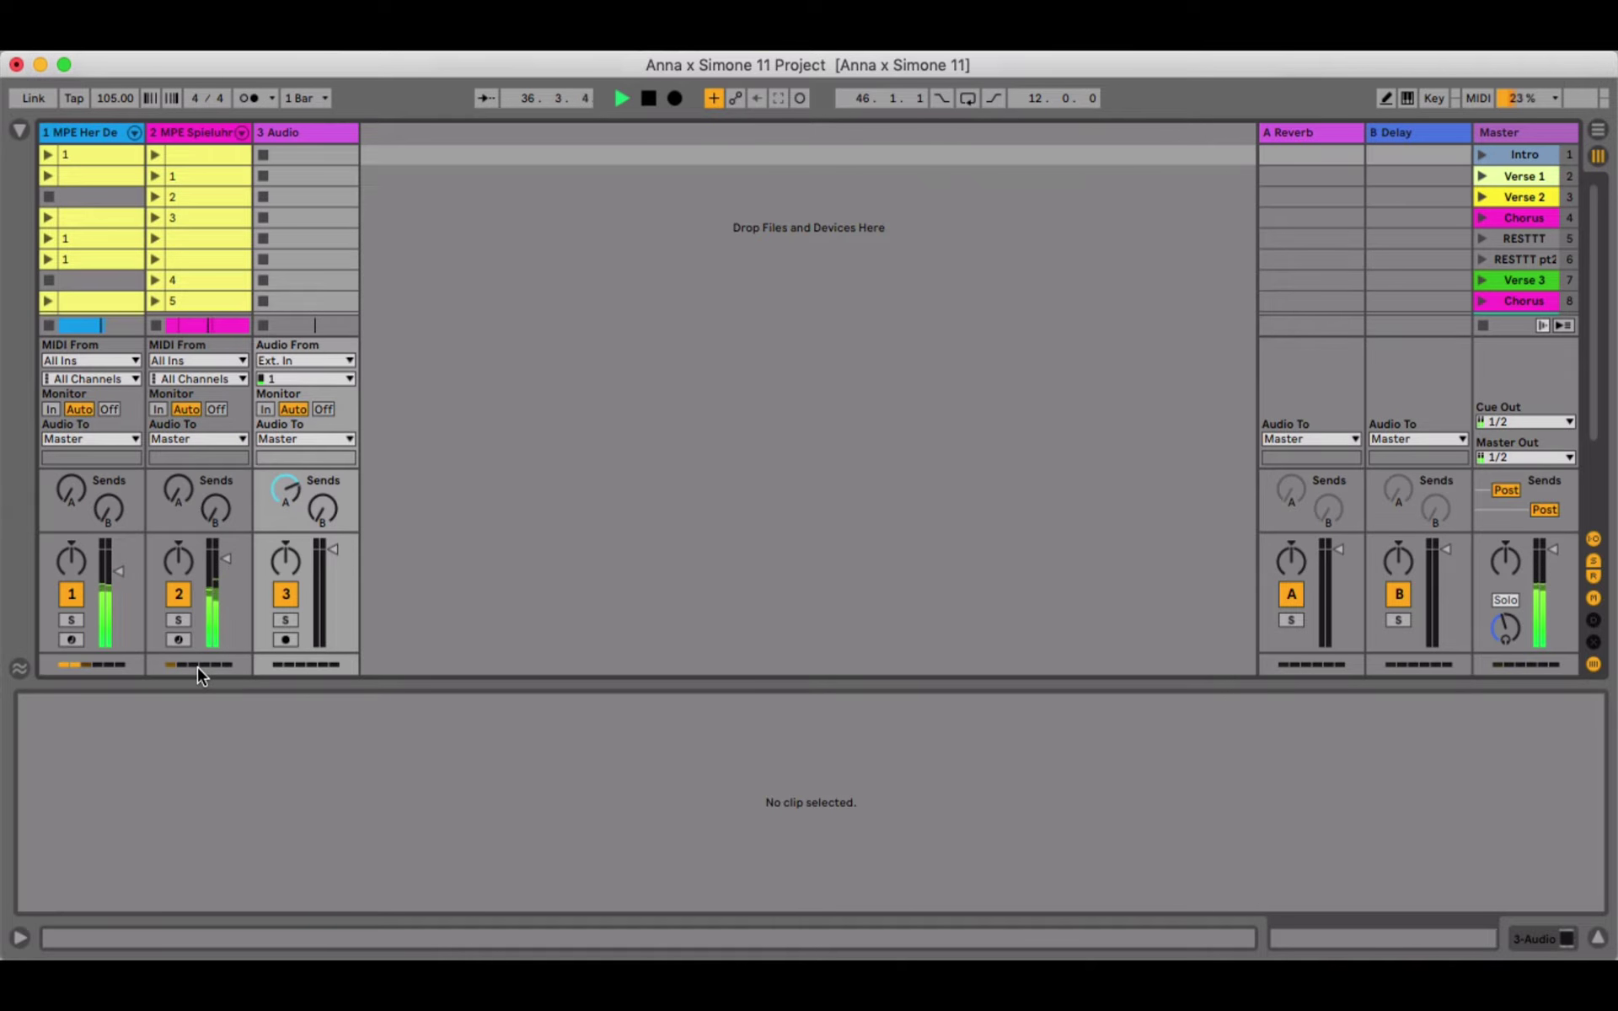
Return to the arrangement and freeze the MPE Her Desher Bass track
{"action": "key", "text": "Tab"}
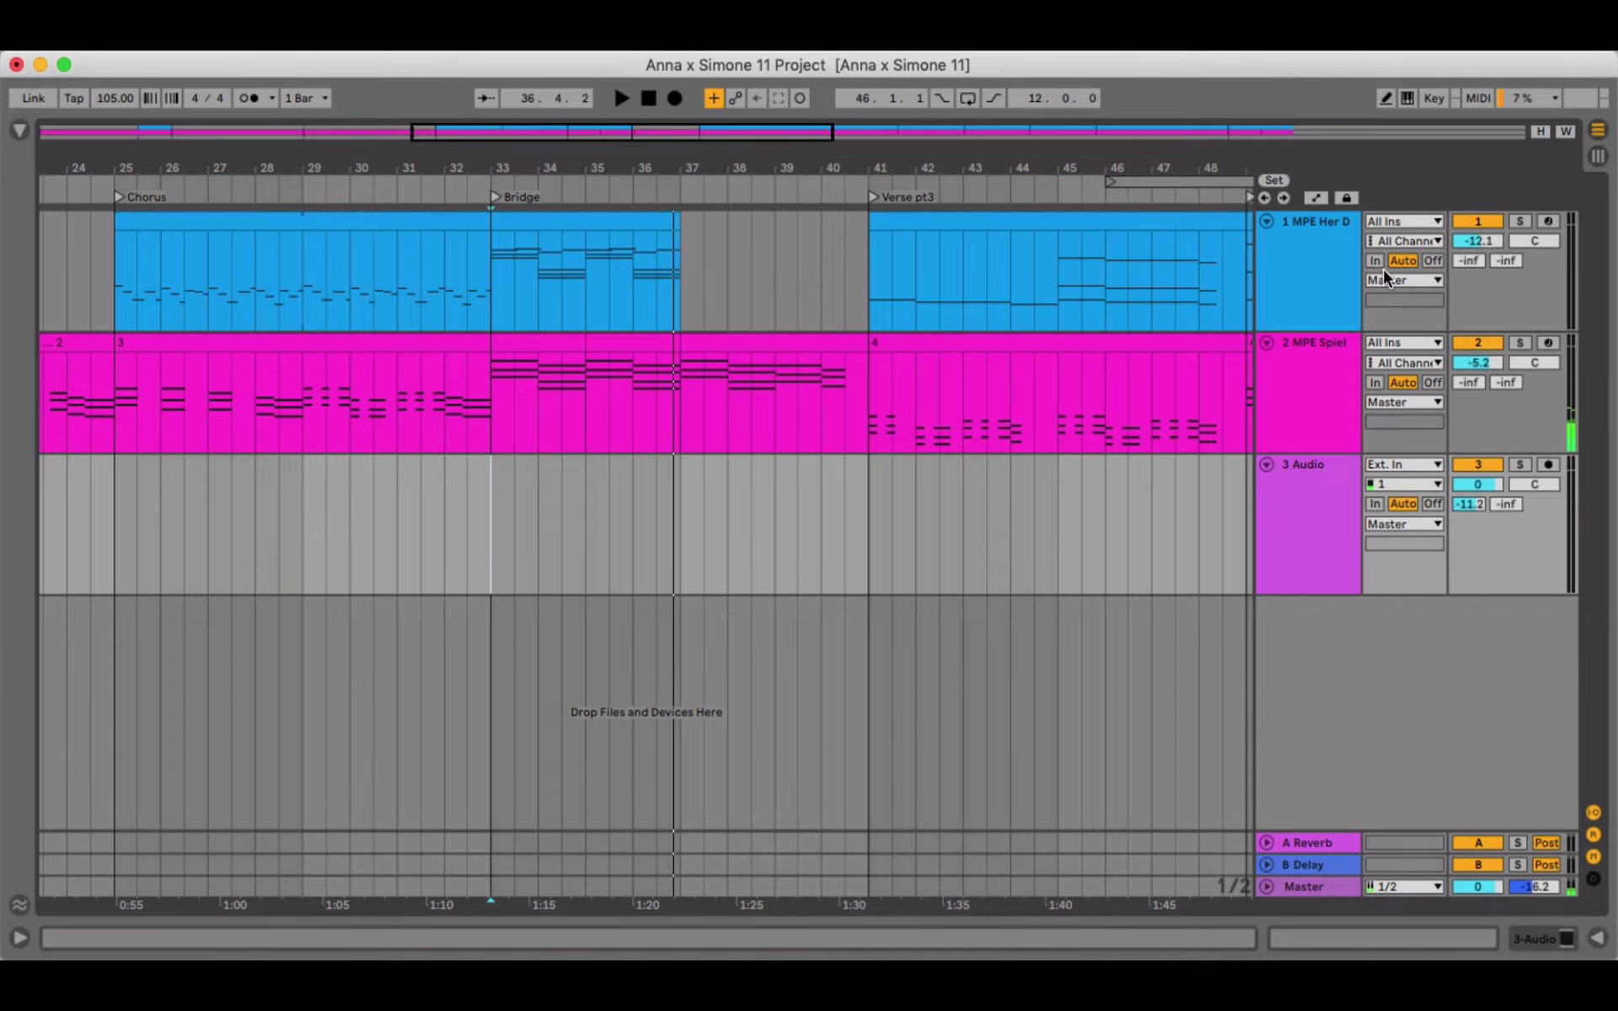
{"action": "right_click", "coordinate": [1301, 221]}
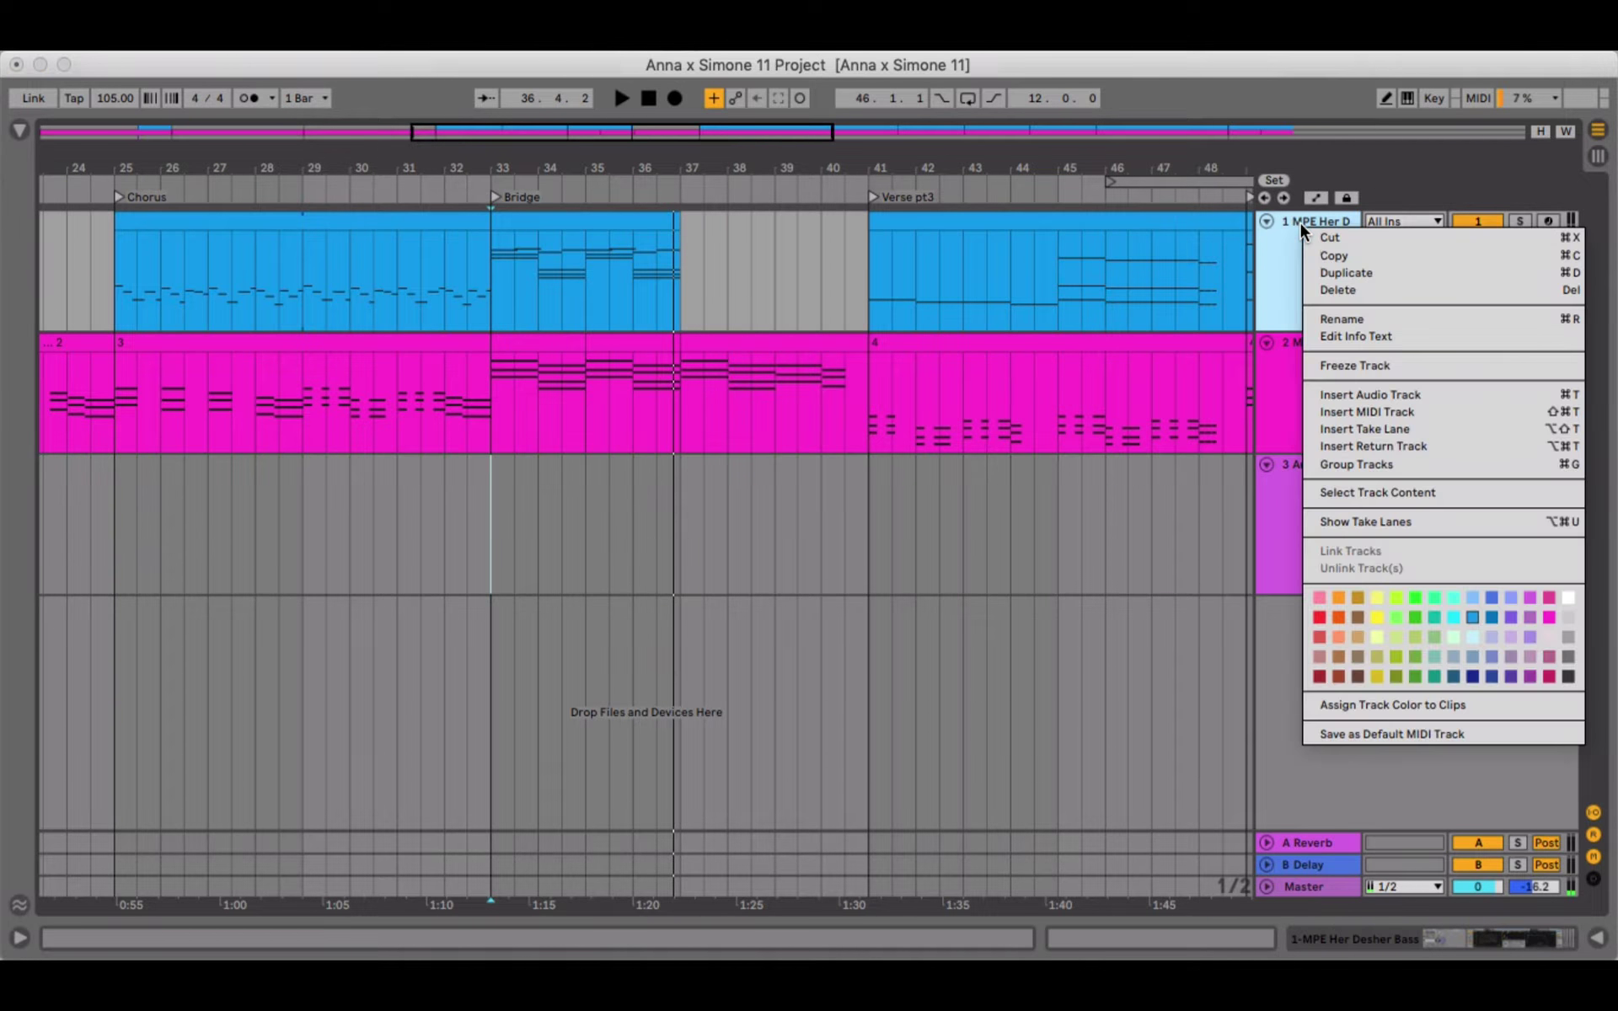
{"action": "left_click", "coordinate": [1342, 364]}
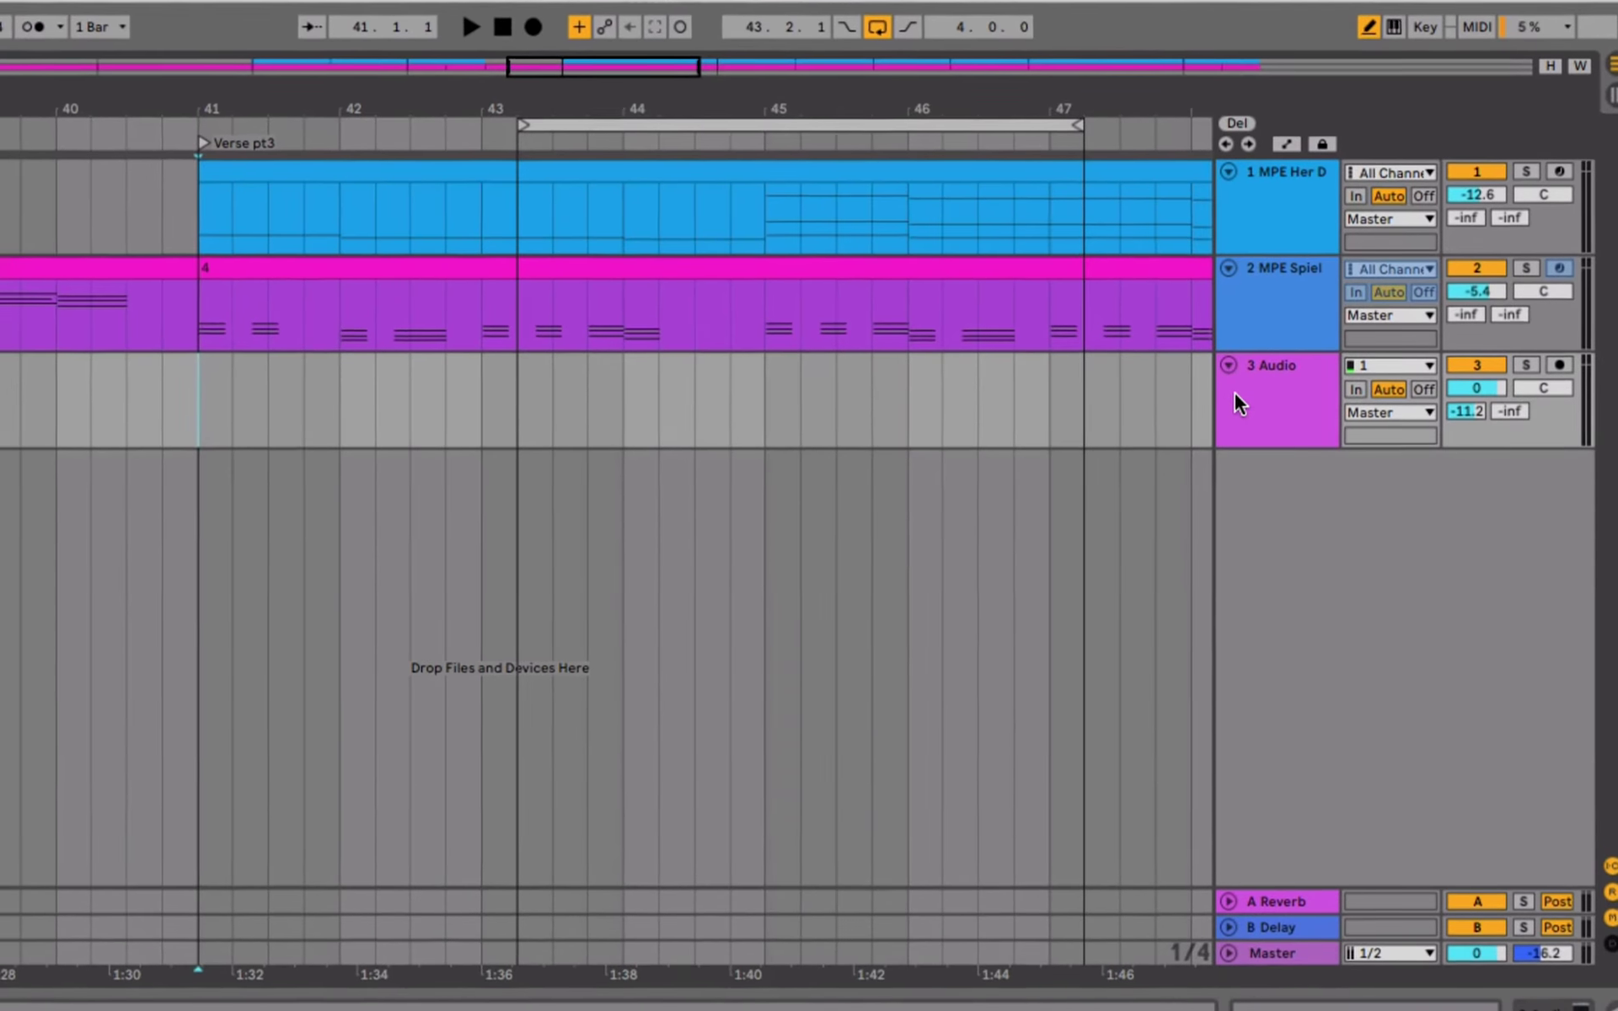
Turn on the arrangement loop and set it to start at 39.1.1 with a length of 6 bars
{"action": "right_click", "coordinate": [1244, 398]}
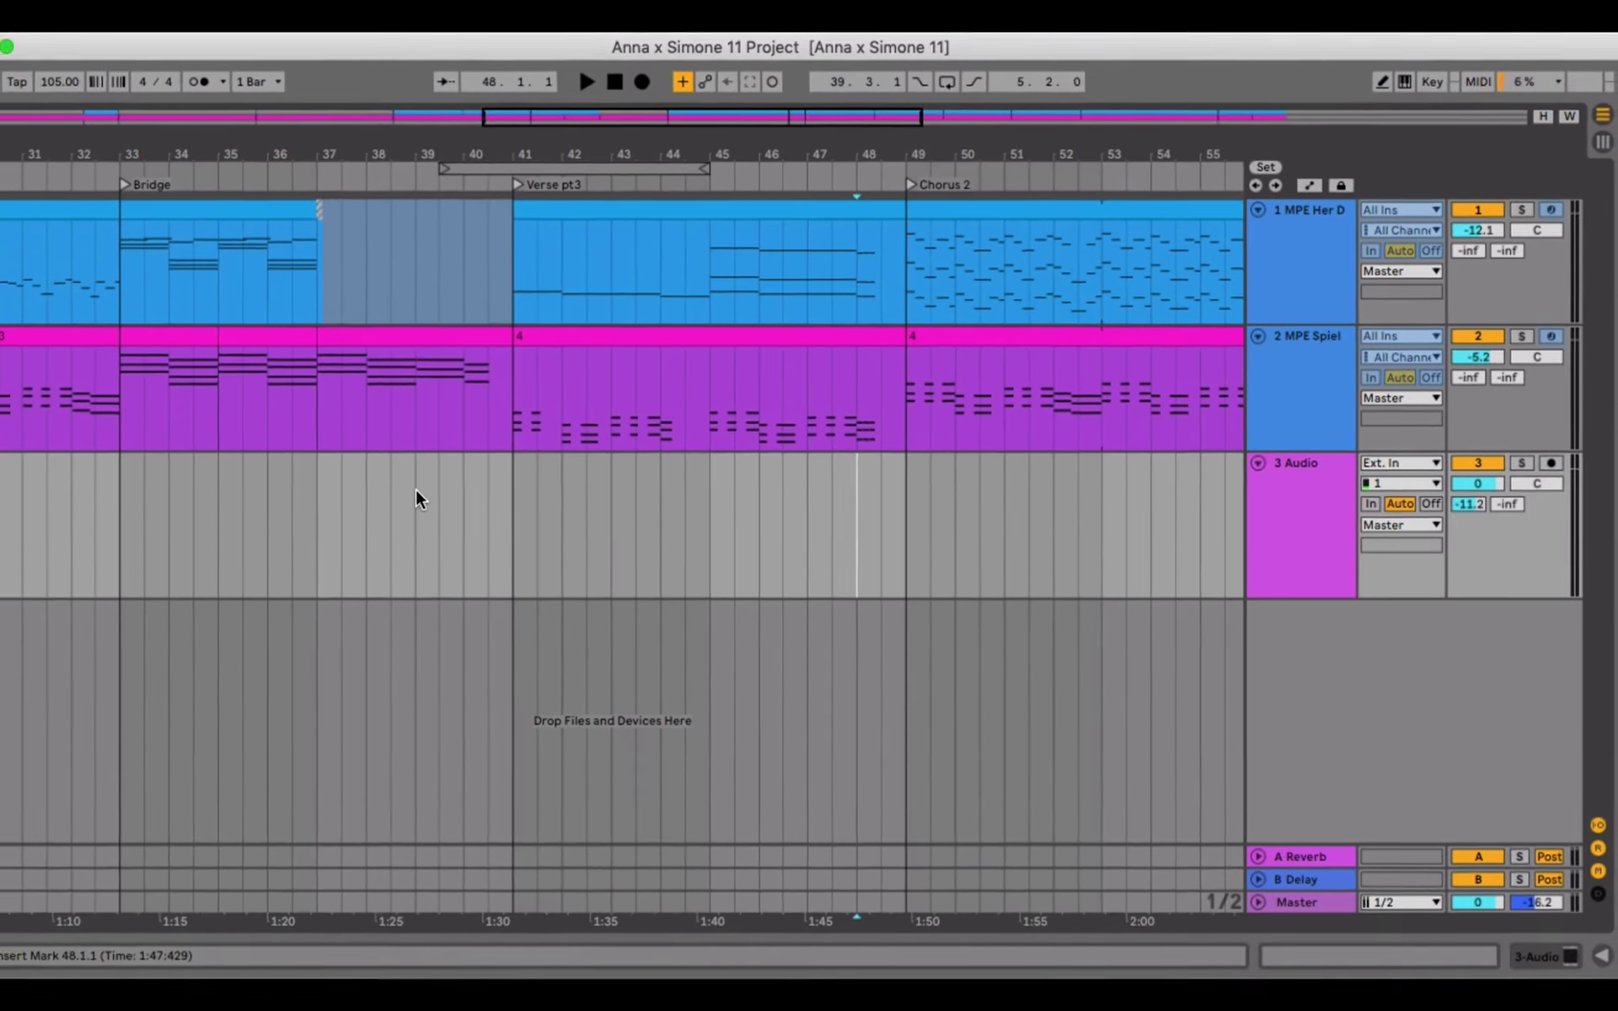
{"action": "left_click_drag", "start_coordinate": [416, 489], "coordinate": [741, 236]}
{"action": "left_click", "coordinate": [968, 99]}
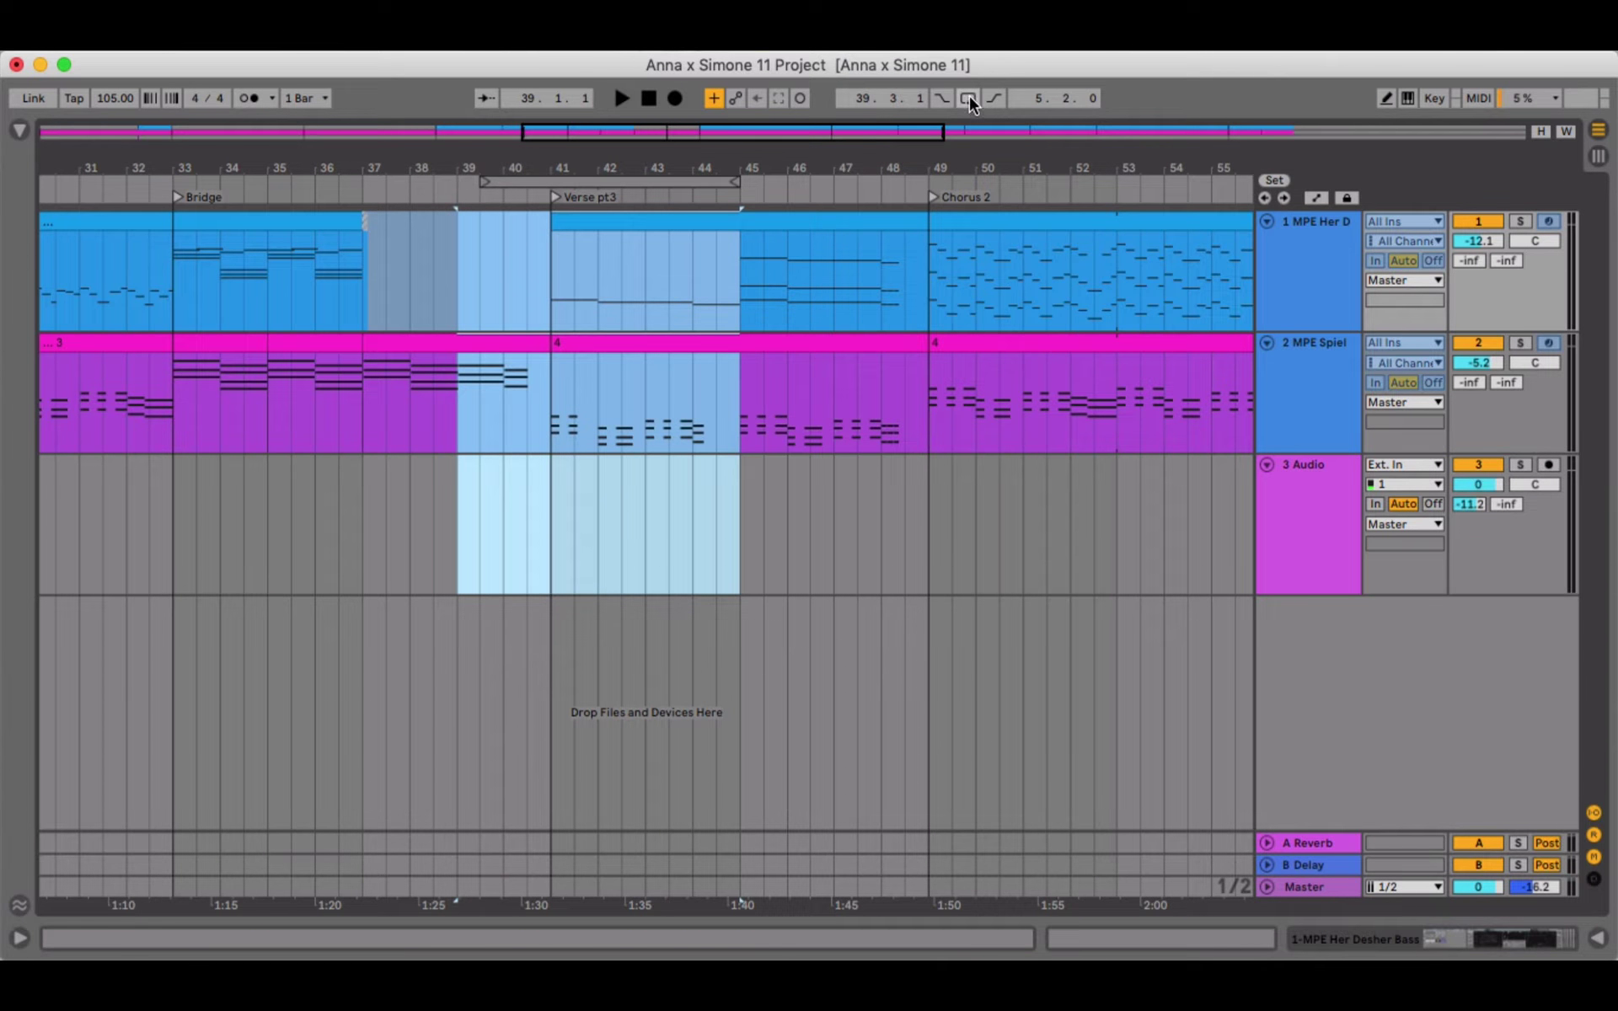
{"action": "left_click_drag", "start_coordinate": [486, 182], "coordinate": [461, 182]}
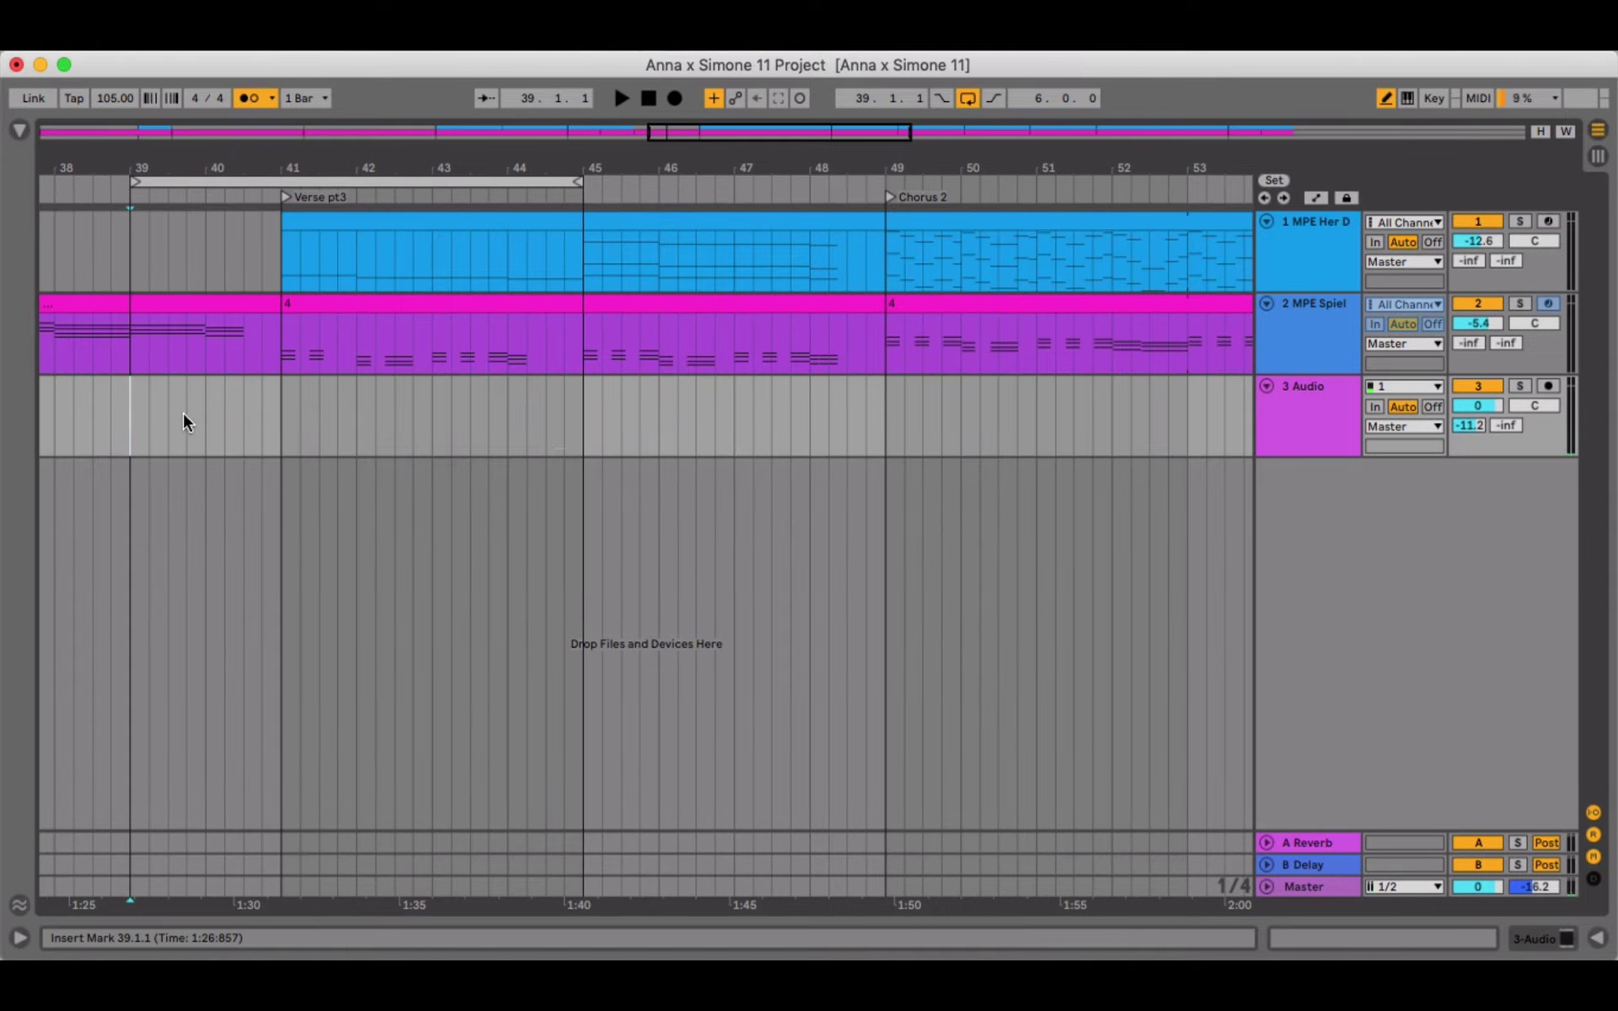
Arm the 3 Audio track and record audio takes over the looped bars
{"action": "left_click", "coordinate": [1549, 388]}
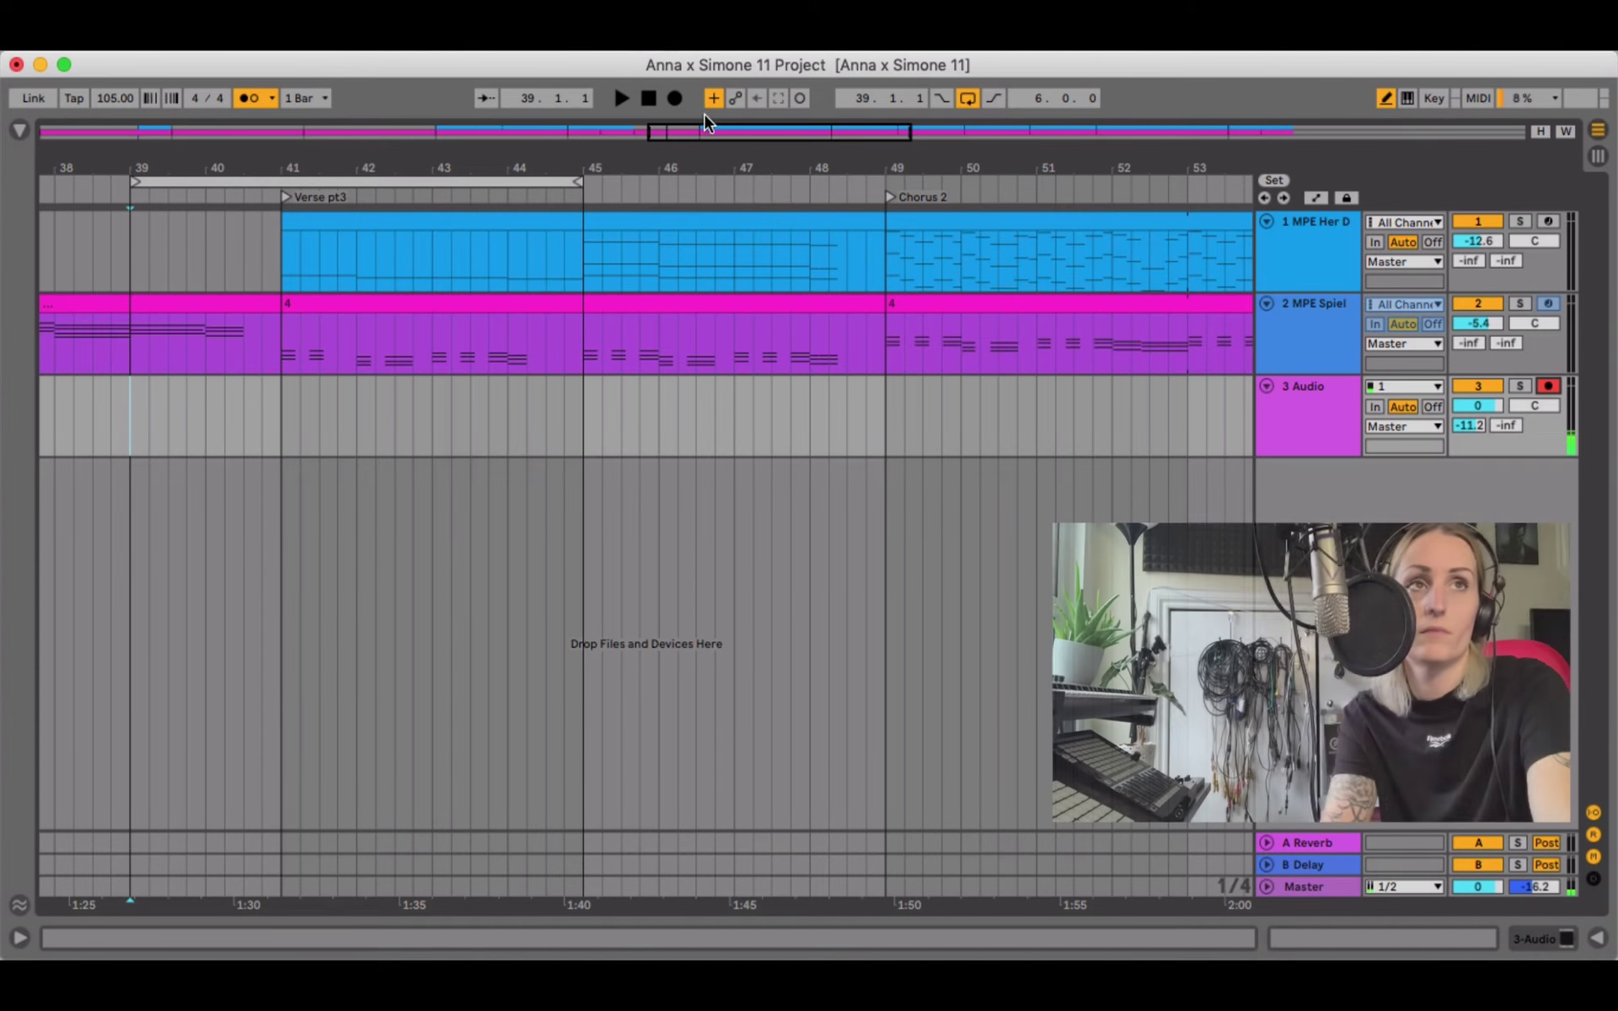
{"action": "left_click", "coordinate": [676, 99]}
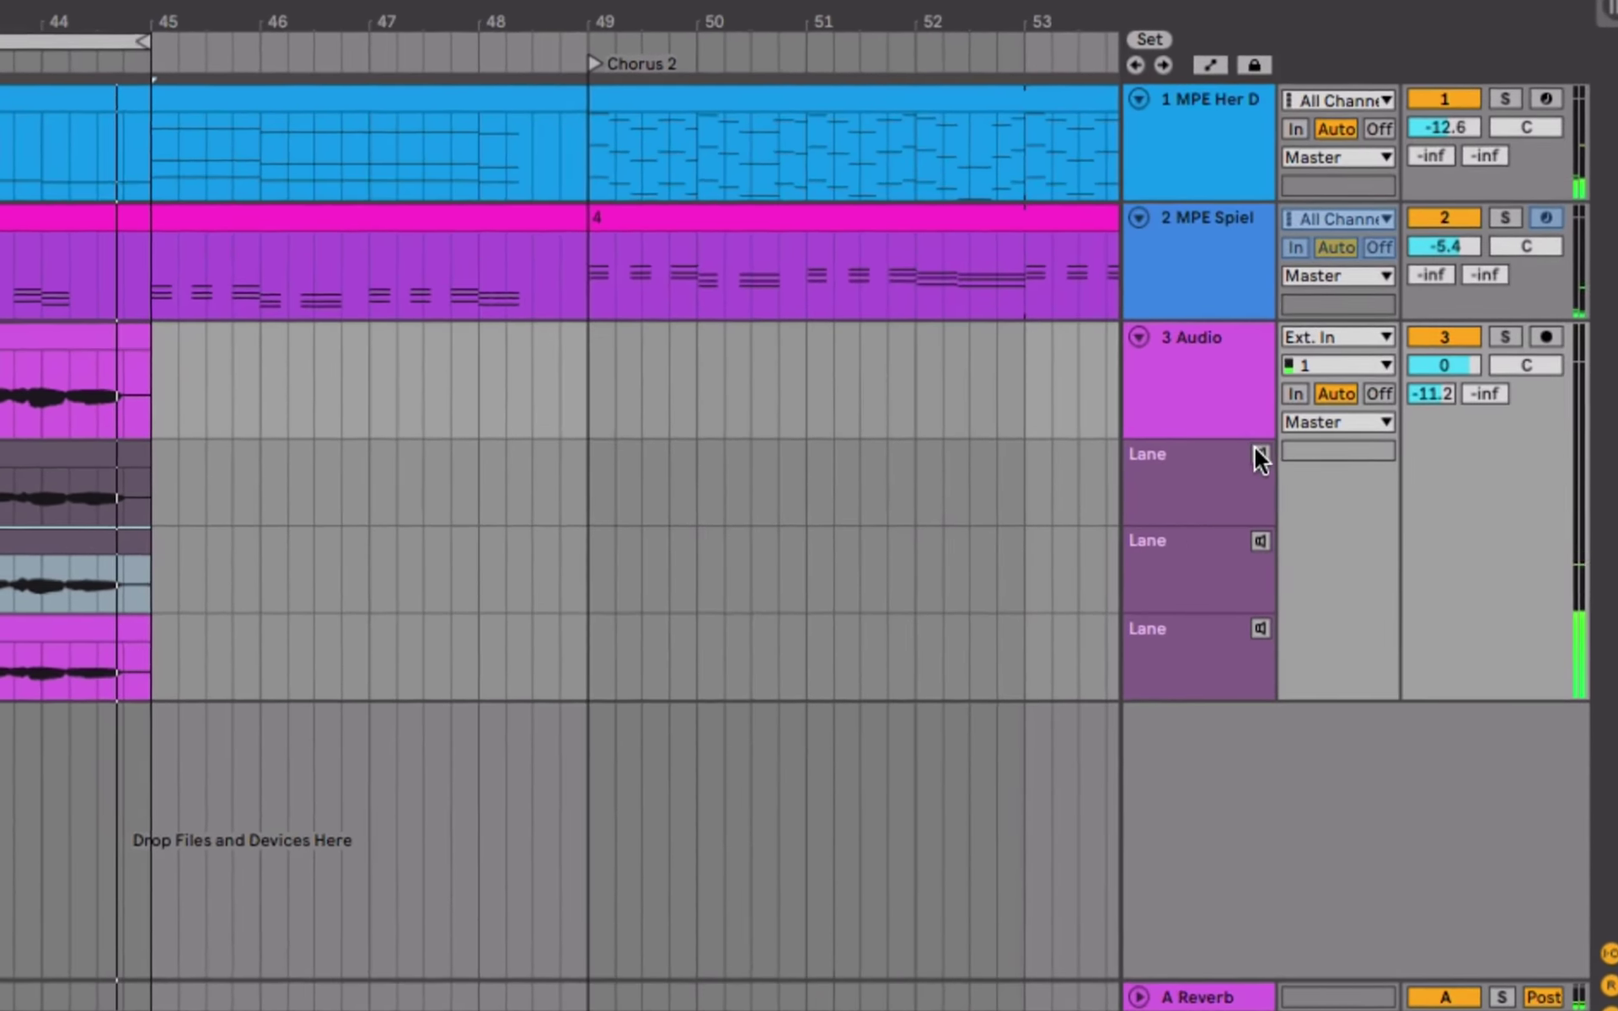
Audition the first, second and third take lanes of the 3 Audio track one after another
{"action": "left_click", "coordinate": [1351, 467]}
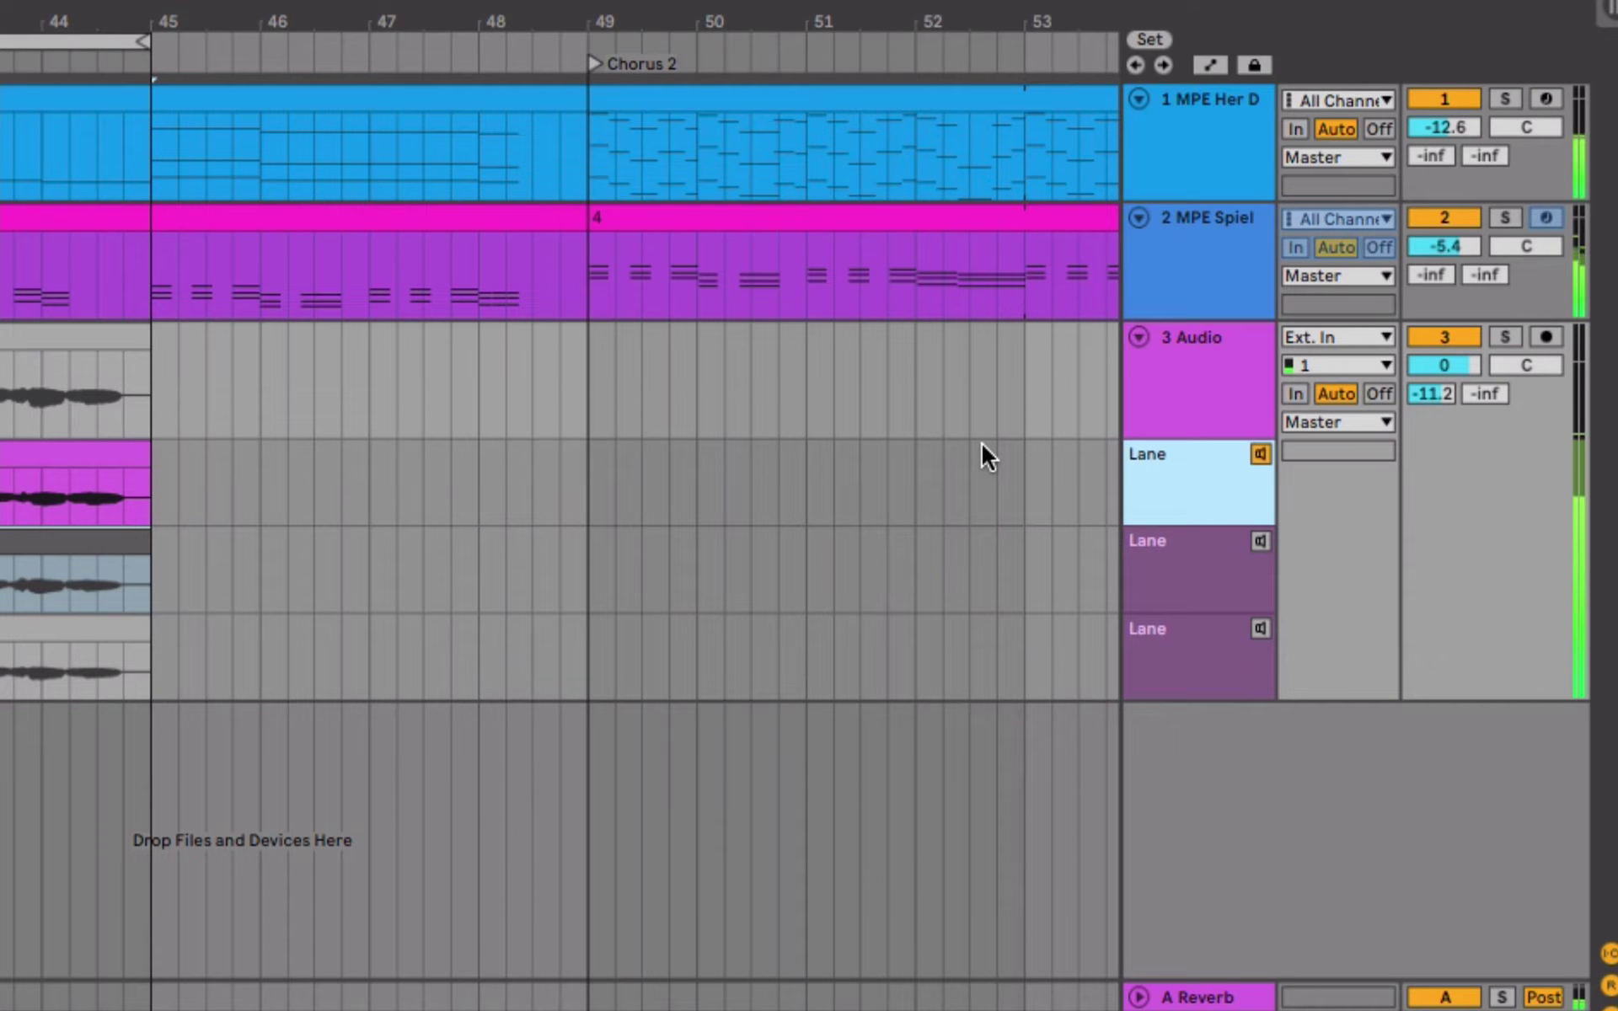
{"action": "left_click", "coordinate": [1261, 540]}
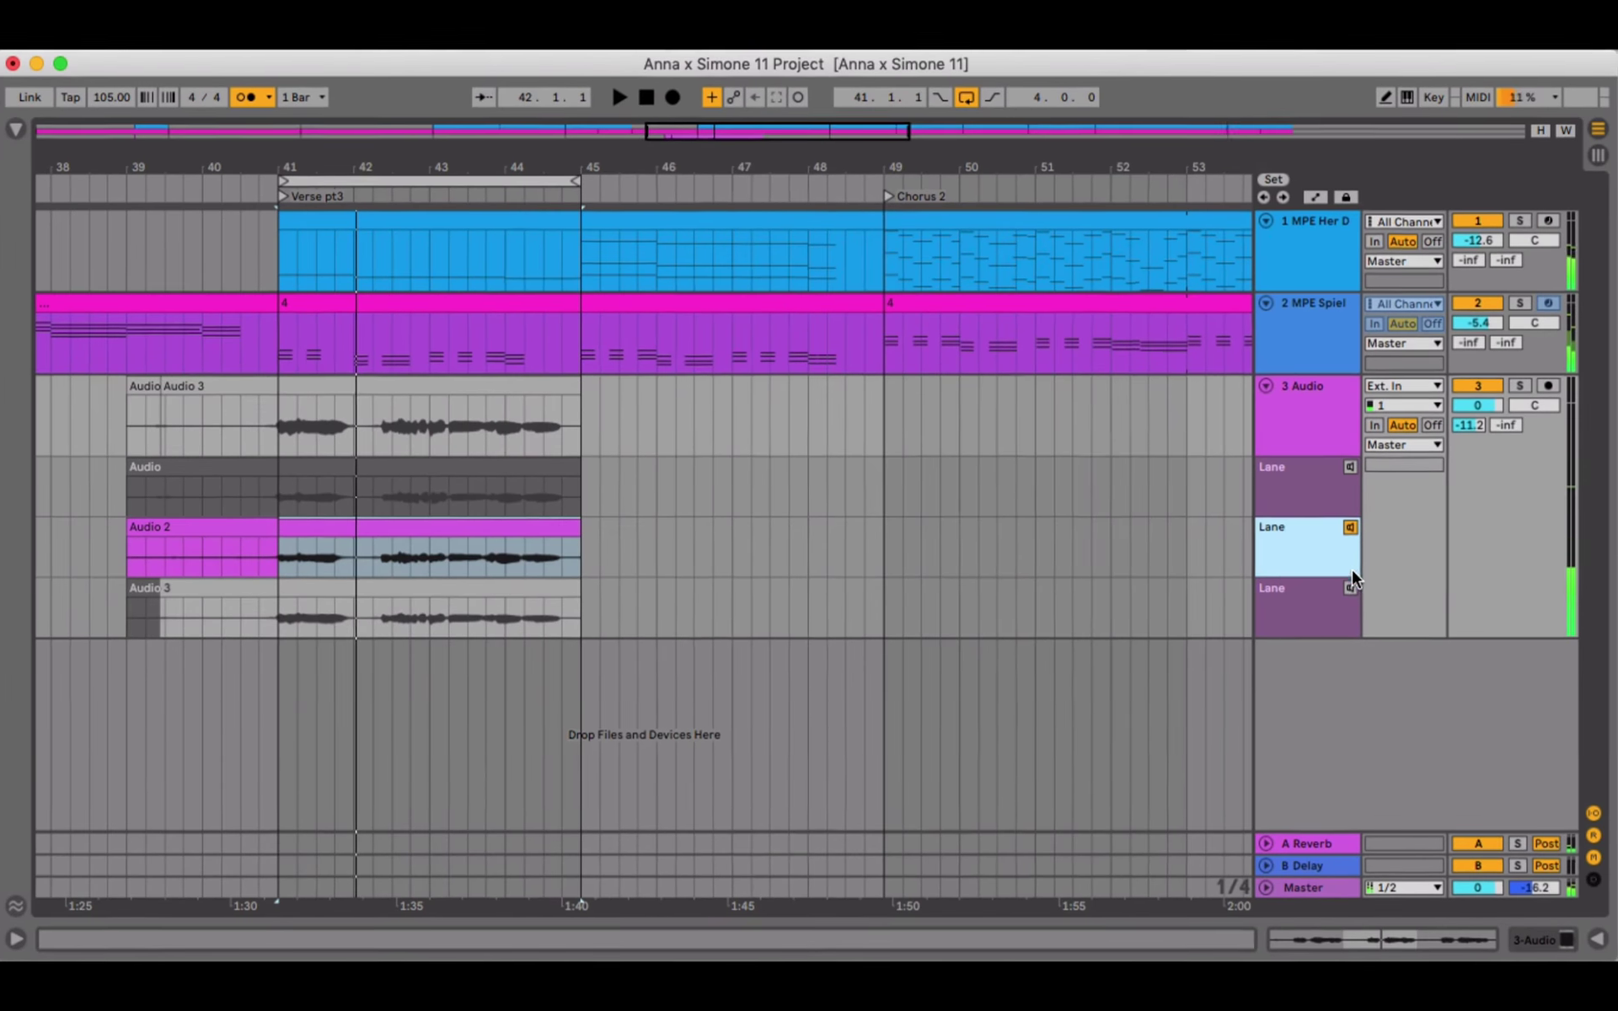
{"action": "left_click", "coordinate": [1263, 621]}
{"action": "left_click", "coordinate": [1352, 585]}
{"action": "key", "text": "space"}
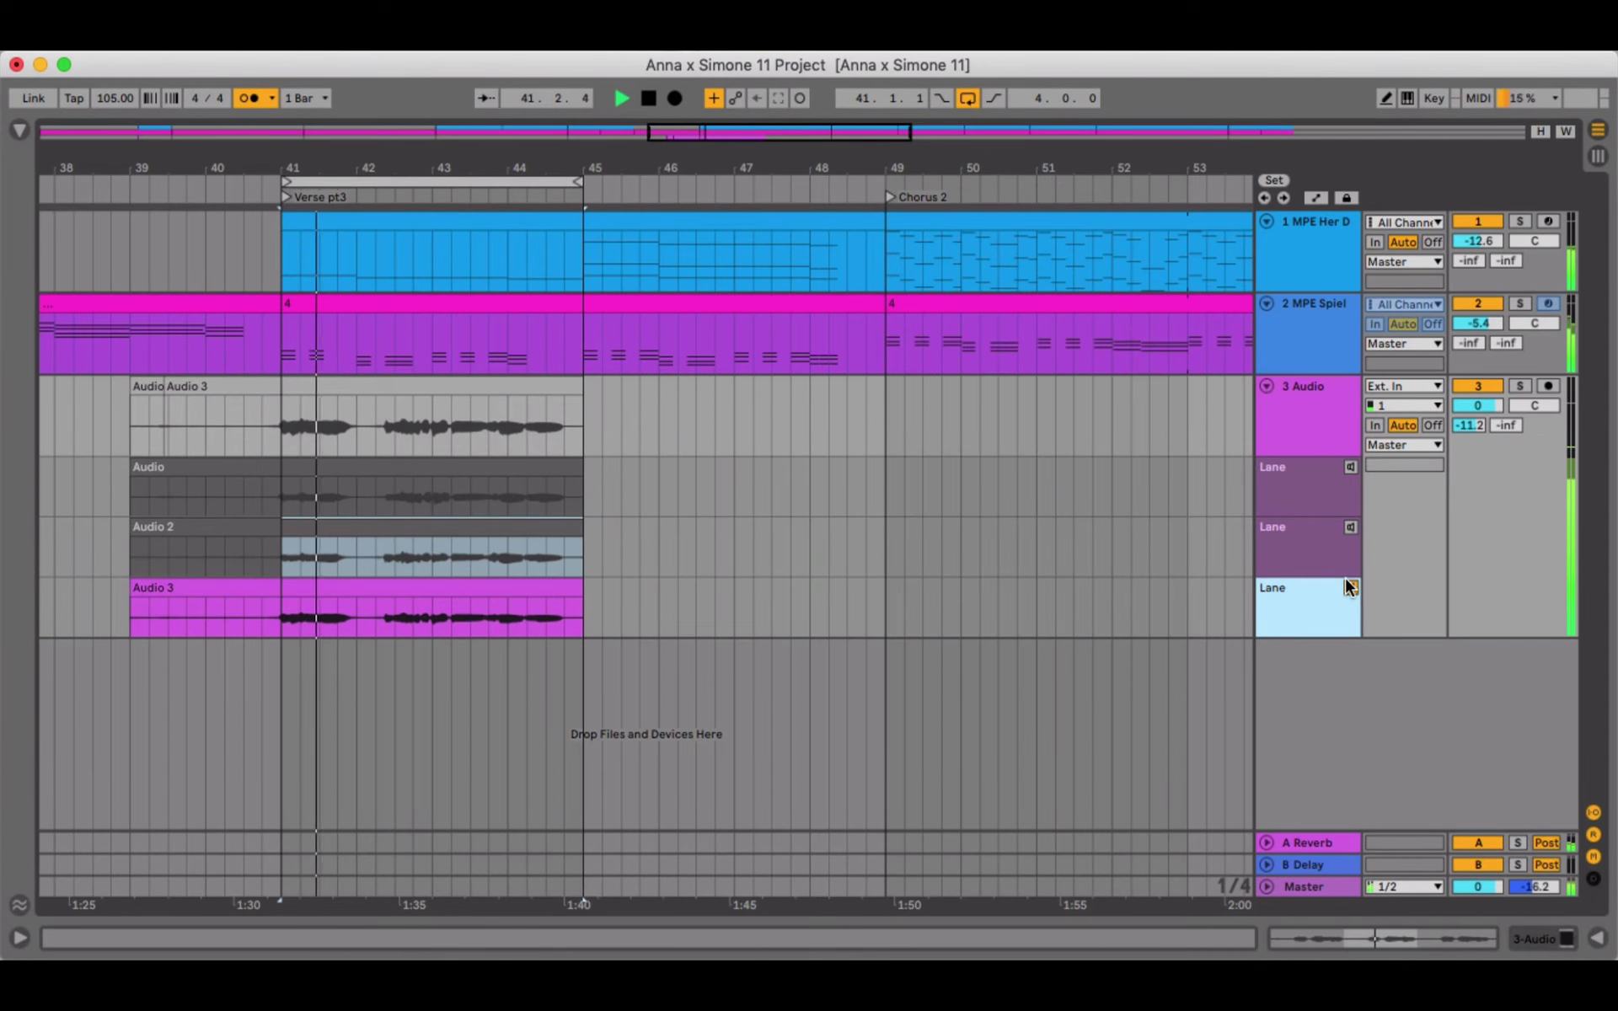
{"action": "key", "text": "space"}
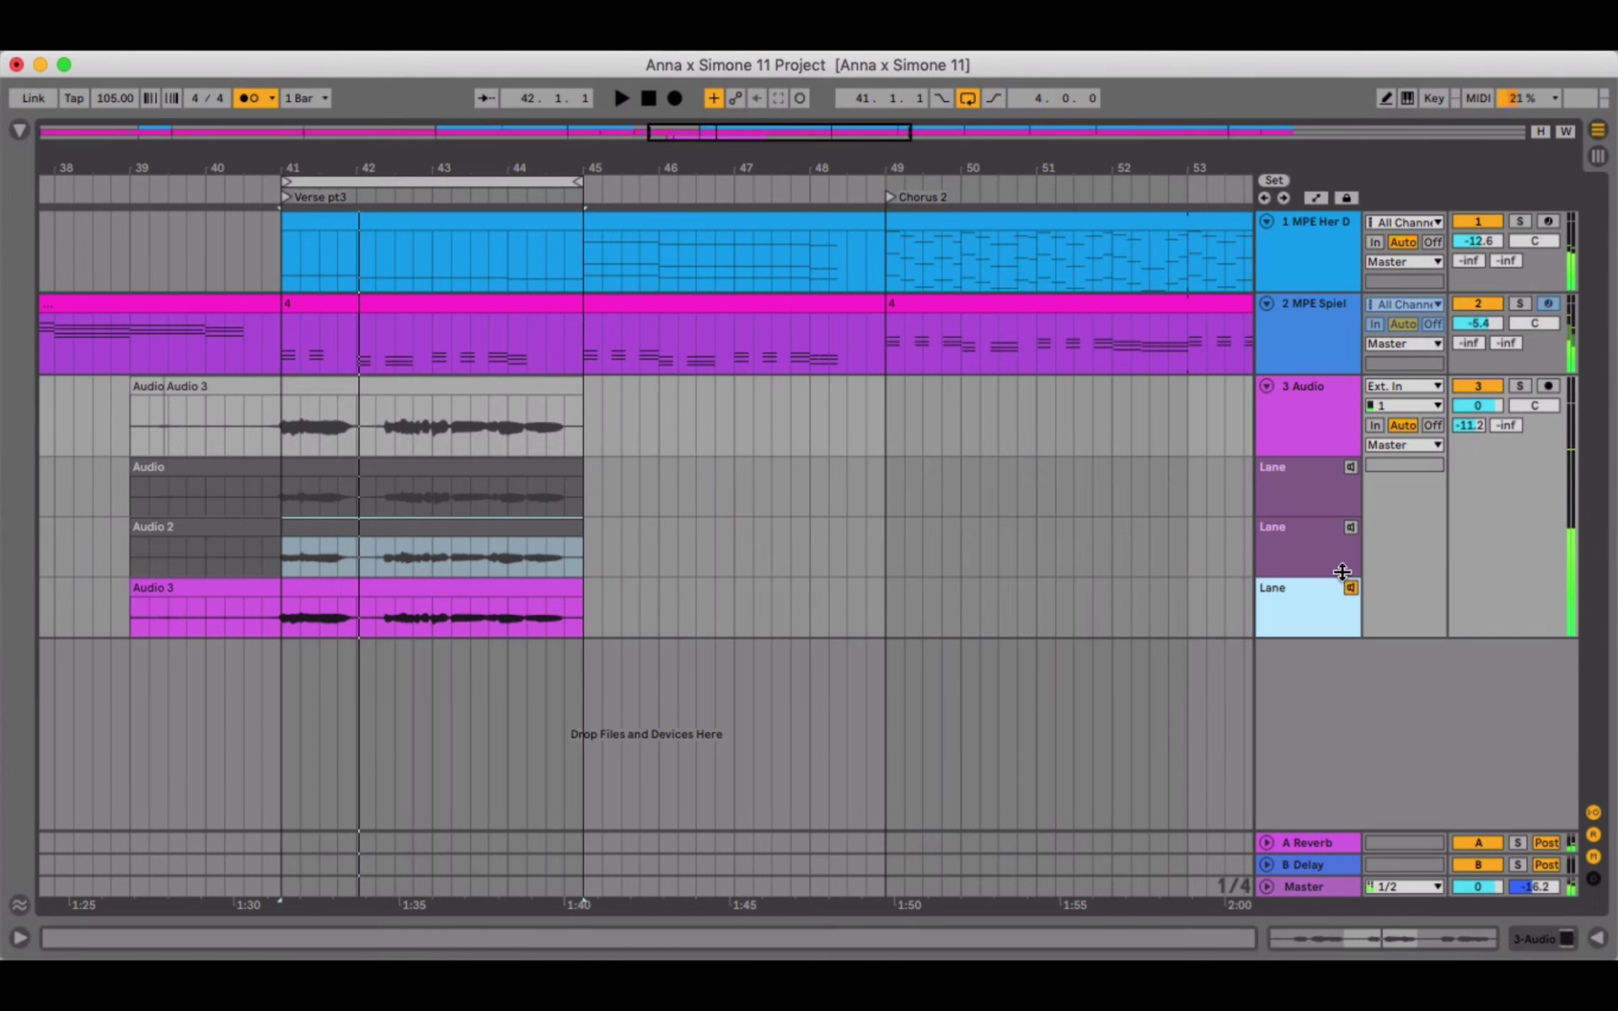
Audition the first take lane again over the looped bars and stop playback
{"action": "left_click", "coordinate": [1348, 464]}
{"action": "left_click", "coordinate": [1350, 466]}
{"action": "key", "text": "space"}
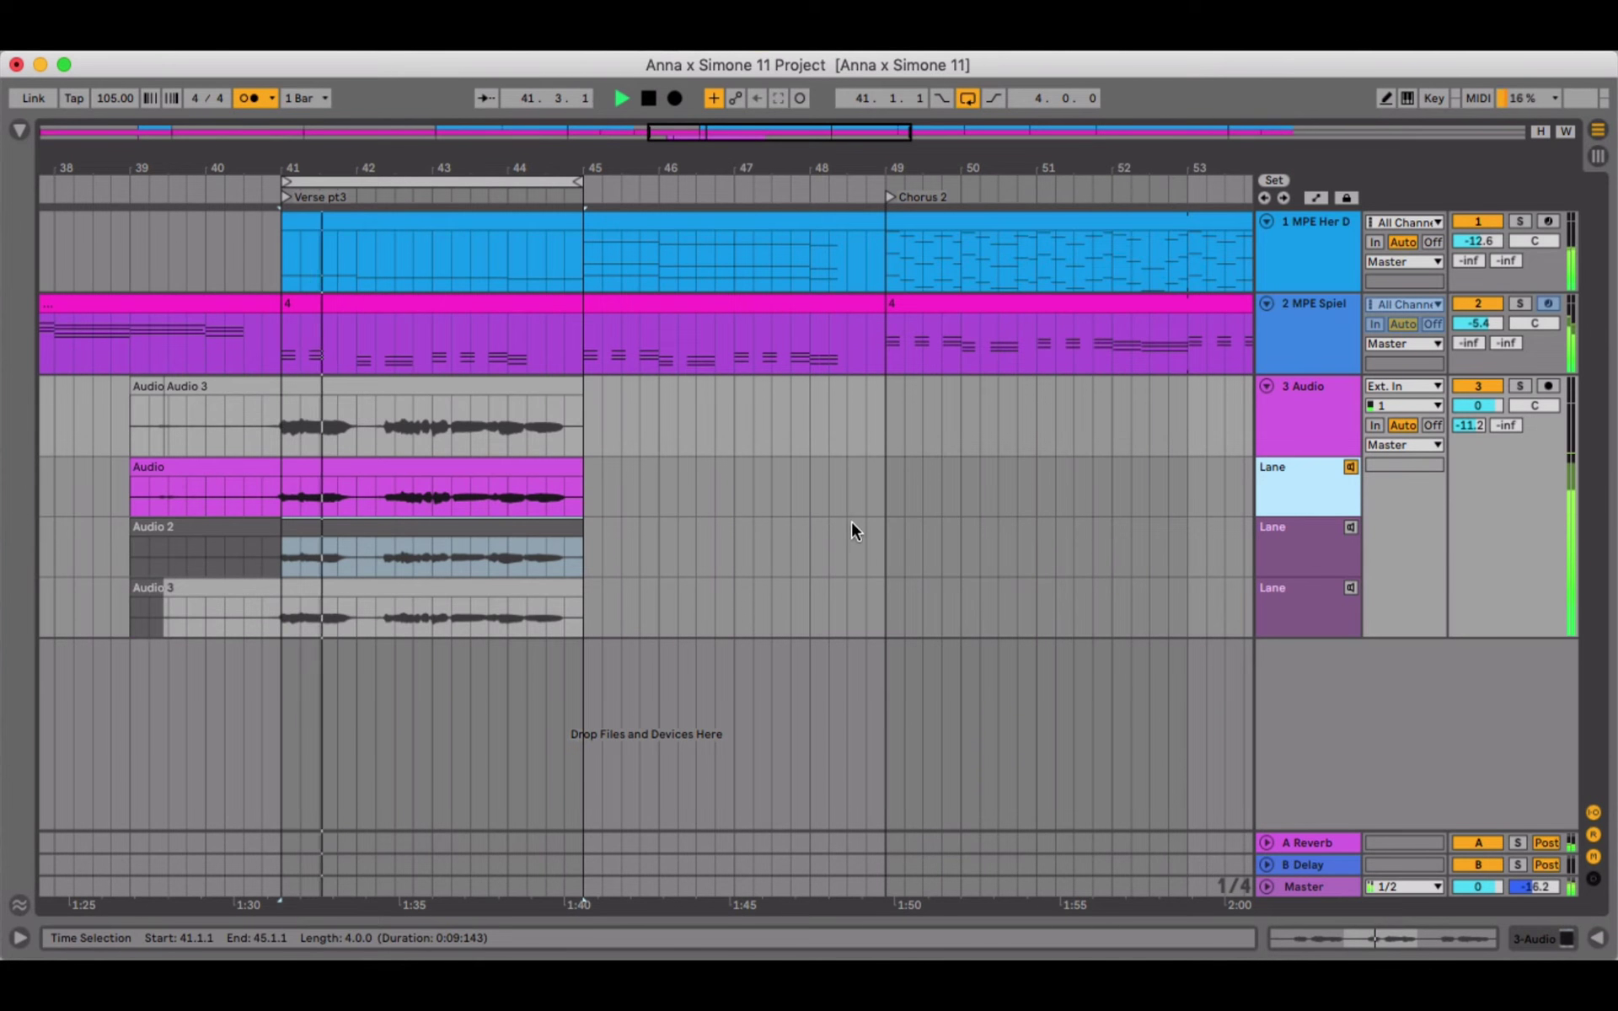
{"action": "key", "text": "space"}
Copy the 40.4.1 to 42.1.1 section of the first take lane into the main lane and end the lane's audition
{"action": "left_click_drag", "start_coordinate": [356, 488], "coordinate": [263, 489]}
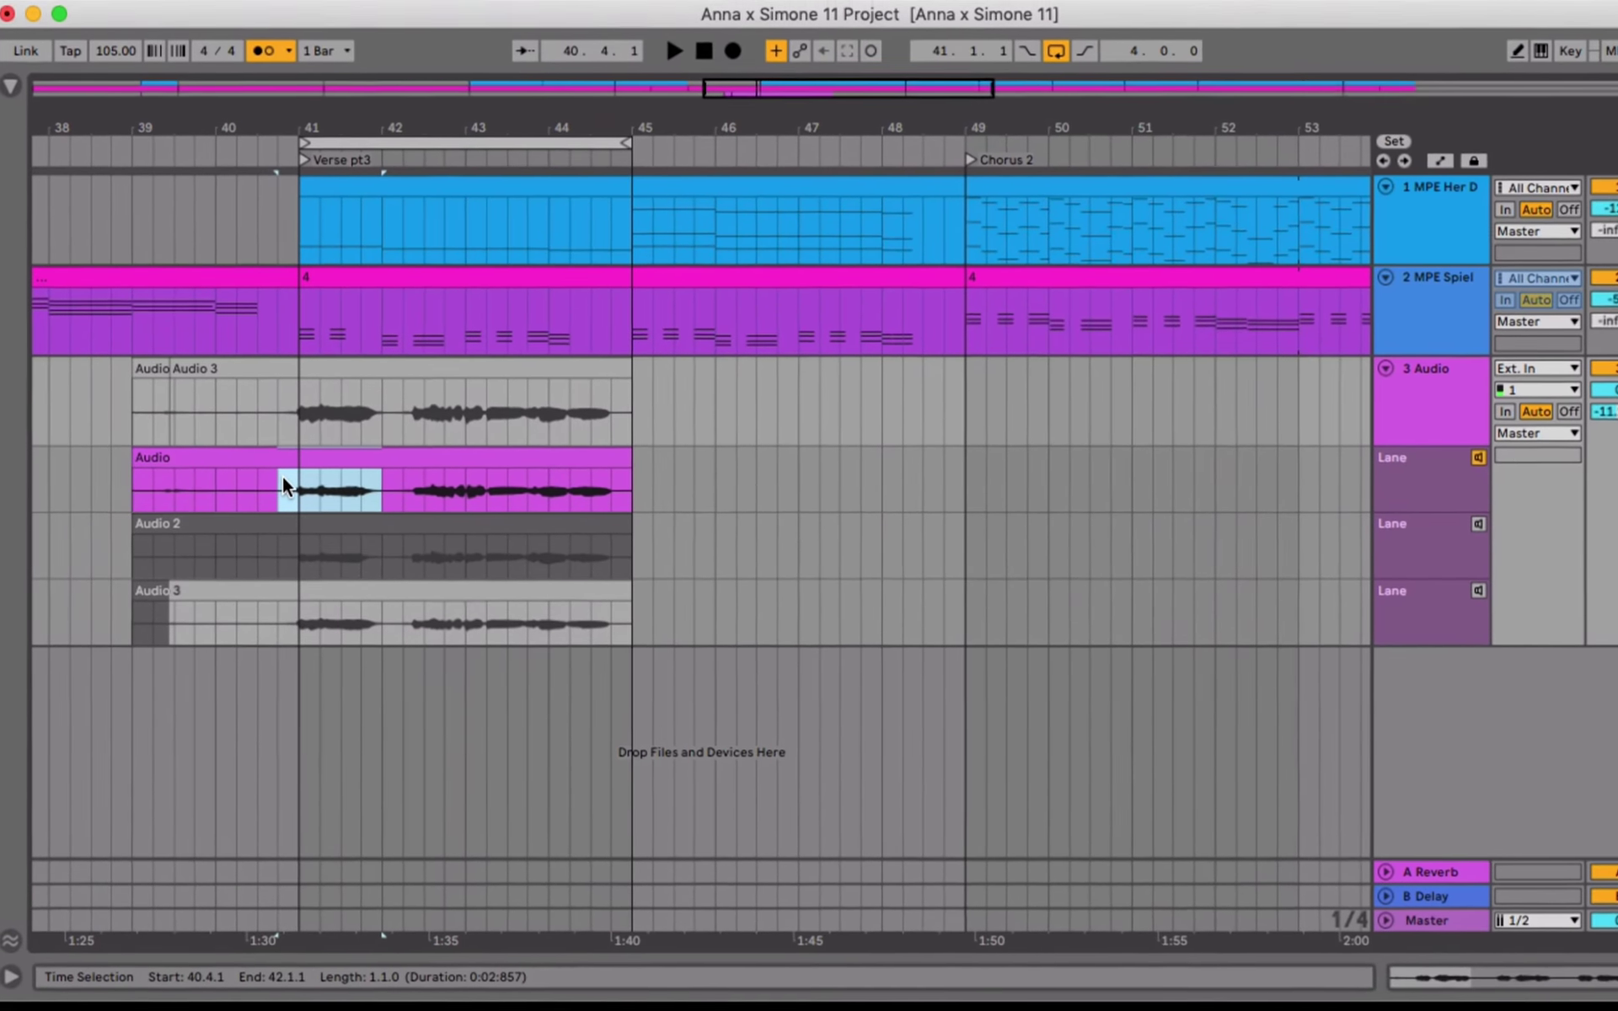
{"action": "key", "text": "Return"}
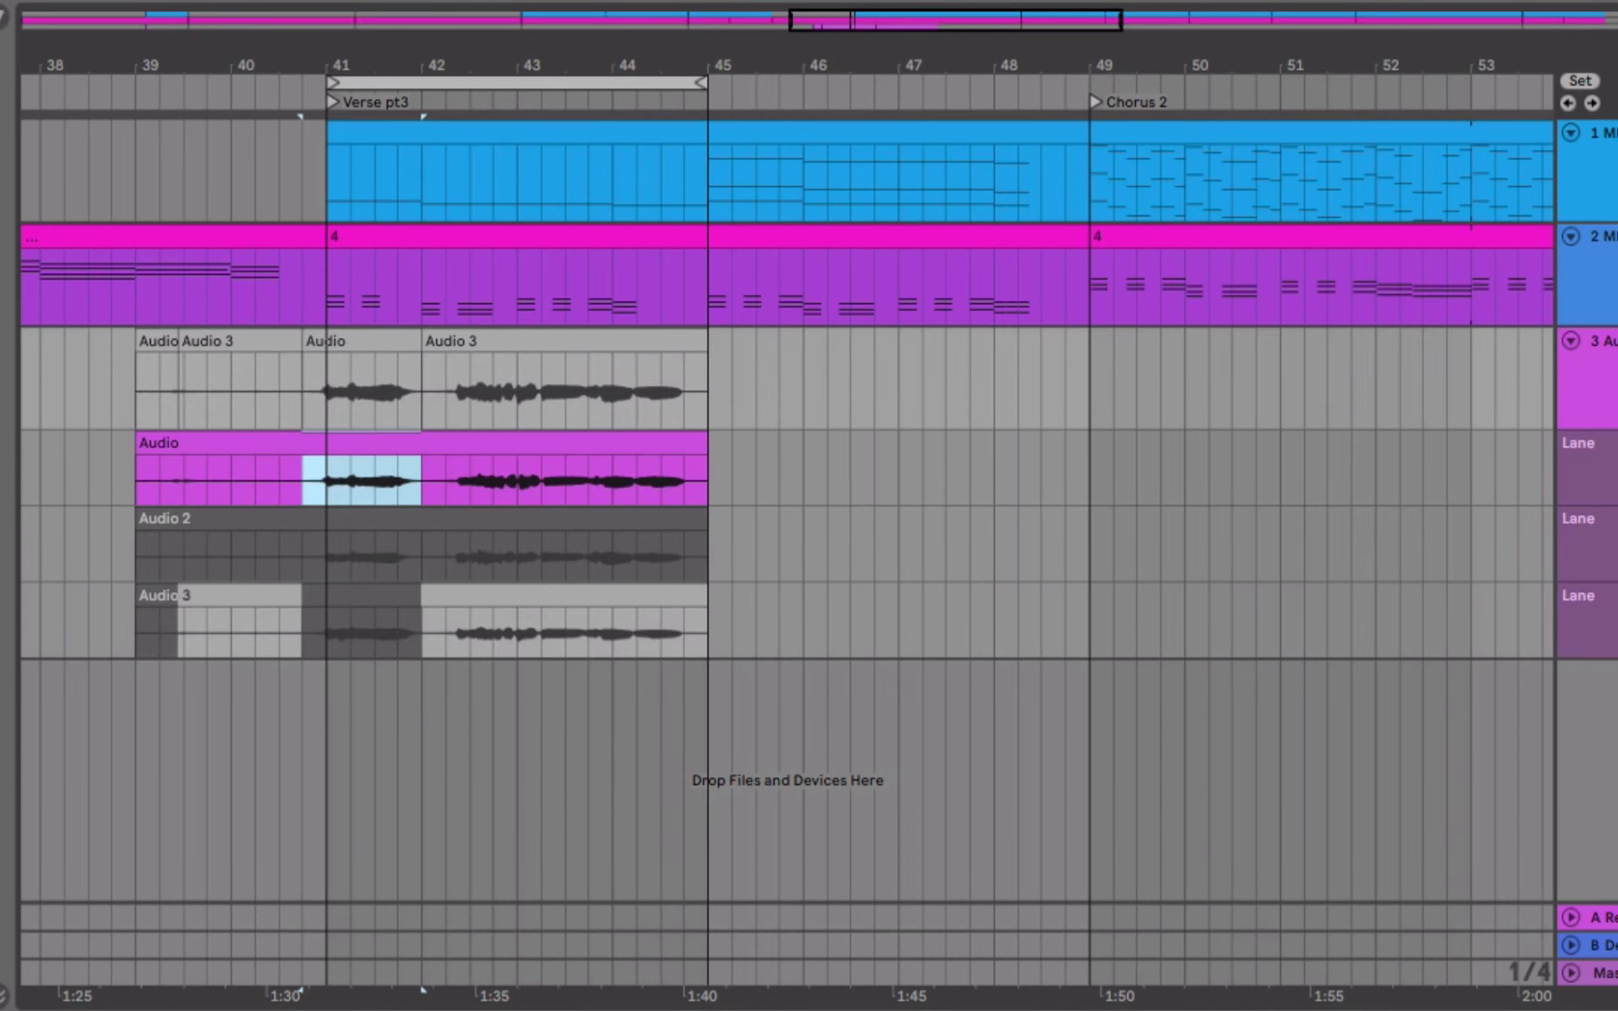
{"action": "left_click", "coordinate": [1610, 468]}
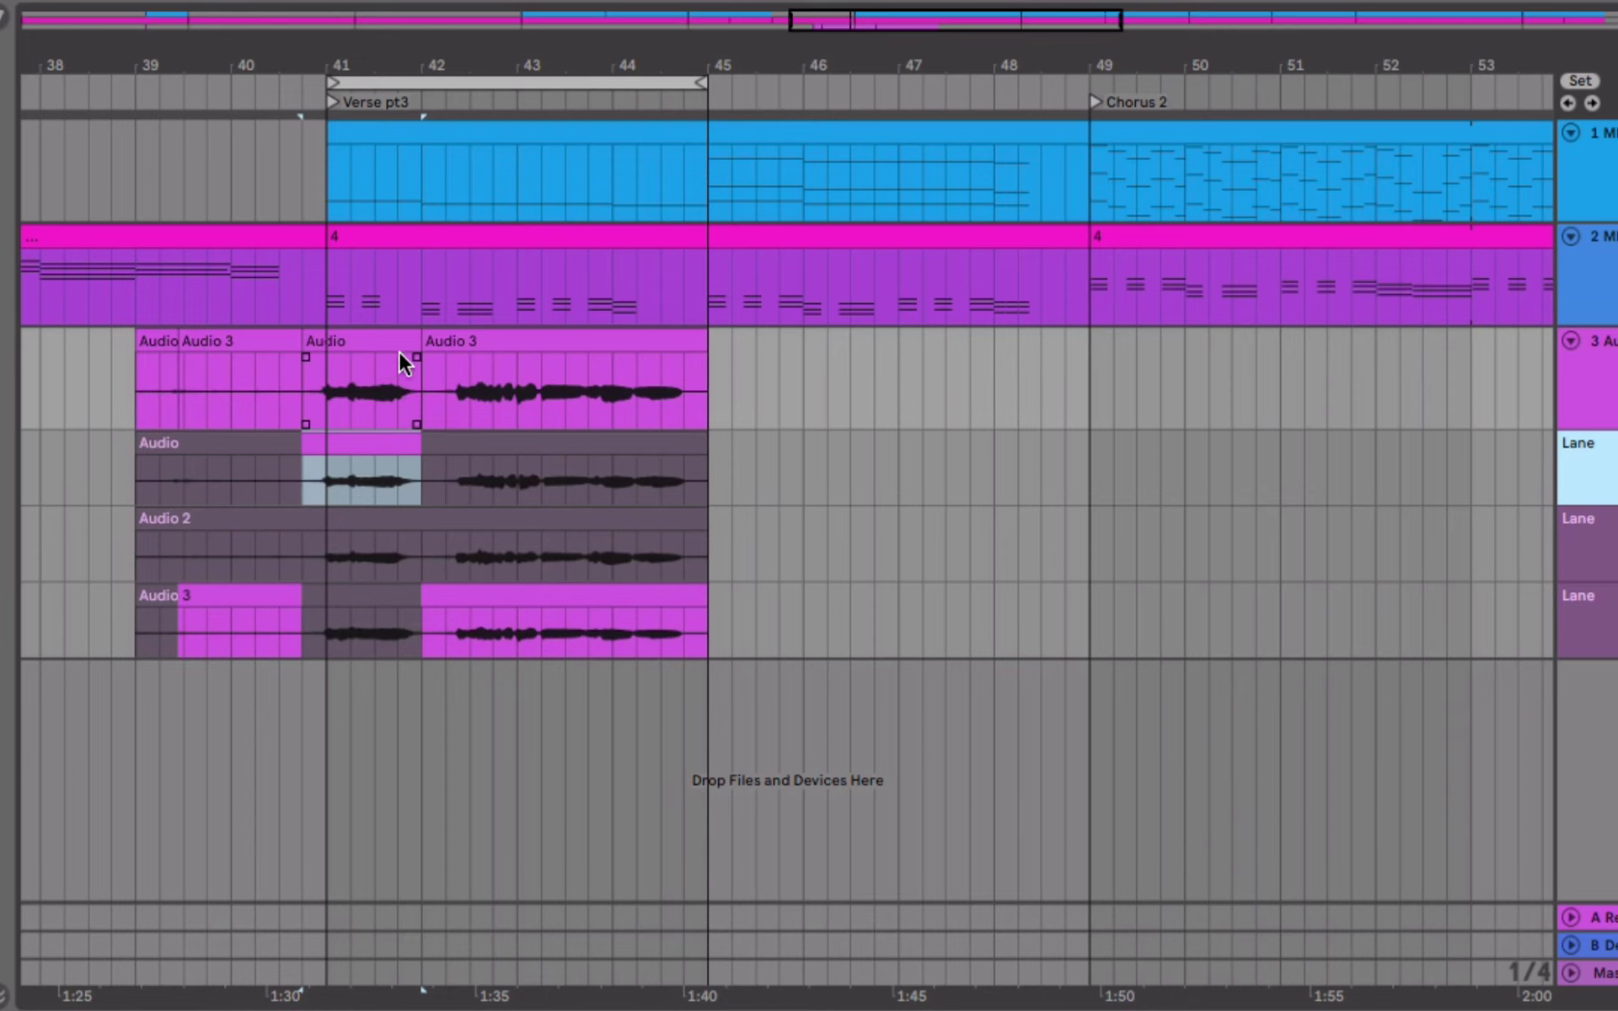
{"action": "mouse_move", "coordinate": [305, 358]}
{"action": "left_mouse_down"}
{"action": "mouse_move", "coordinate": [320, 355]}
{"action": "mouse_move", "coordinate": [301, 356]}
{"action": "left_mouse_up"}
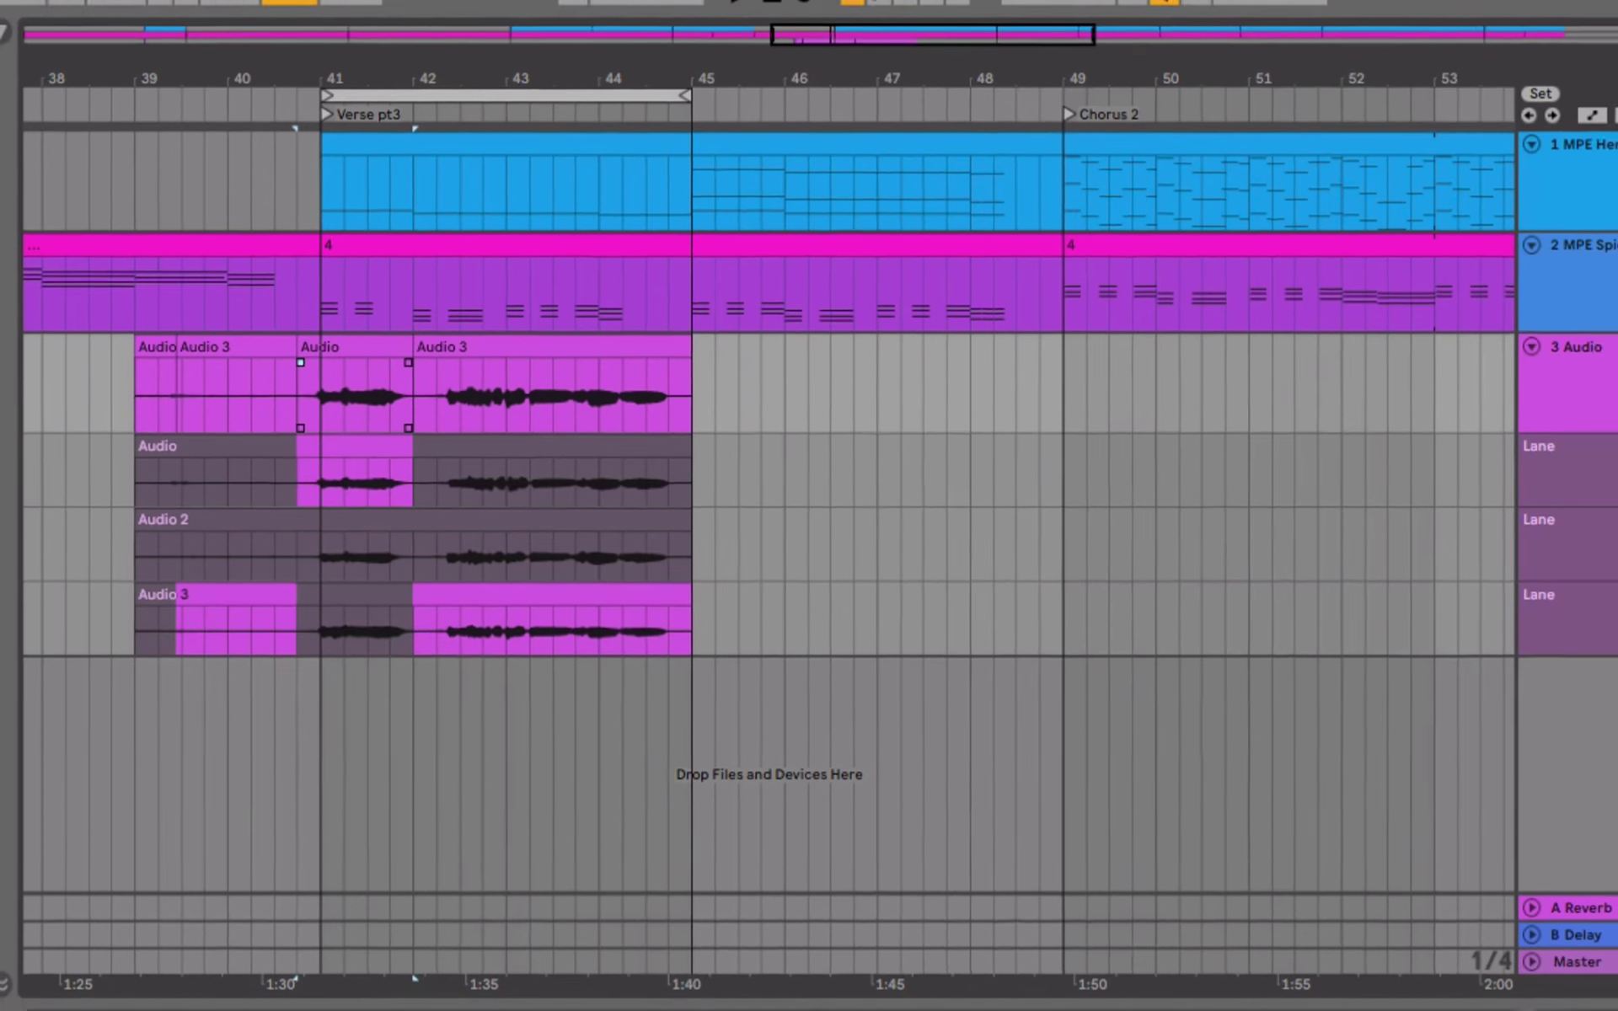
Check the Create Fades on Clip Edges setting in the Record, Warp and Launch preferences, then close the preferences
{"action": "left_click", "coordinate": [97, 3]}
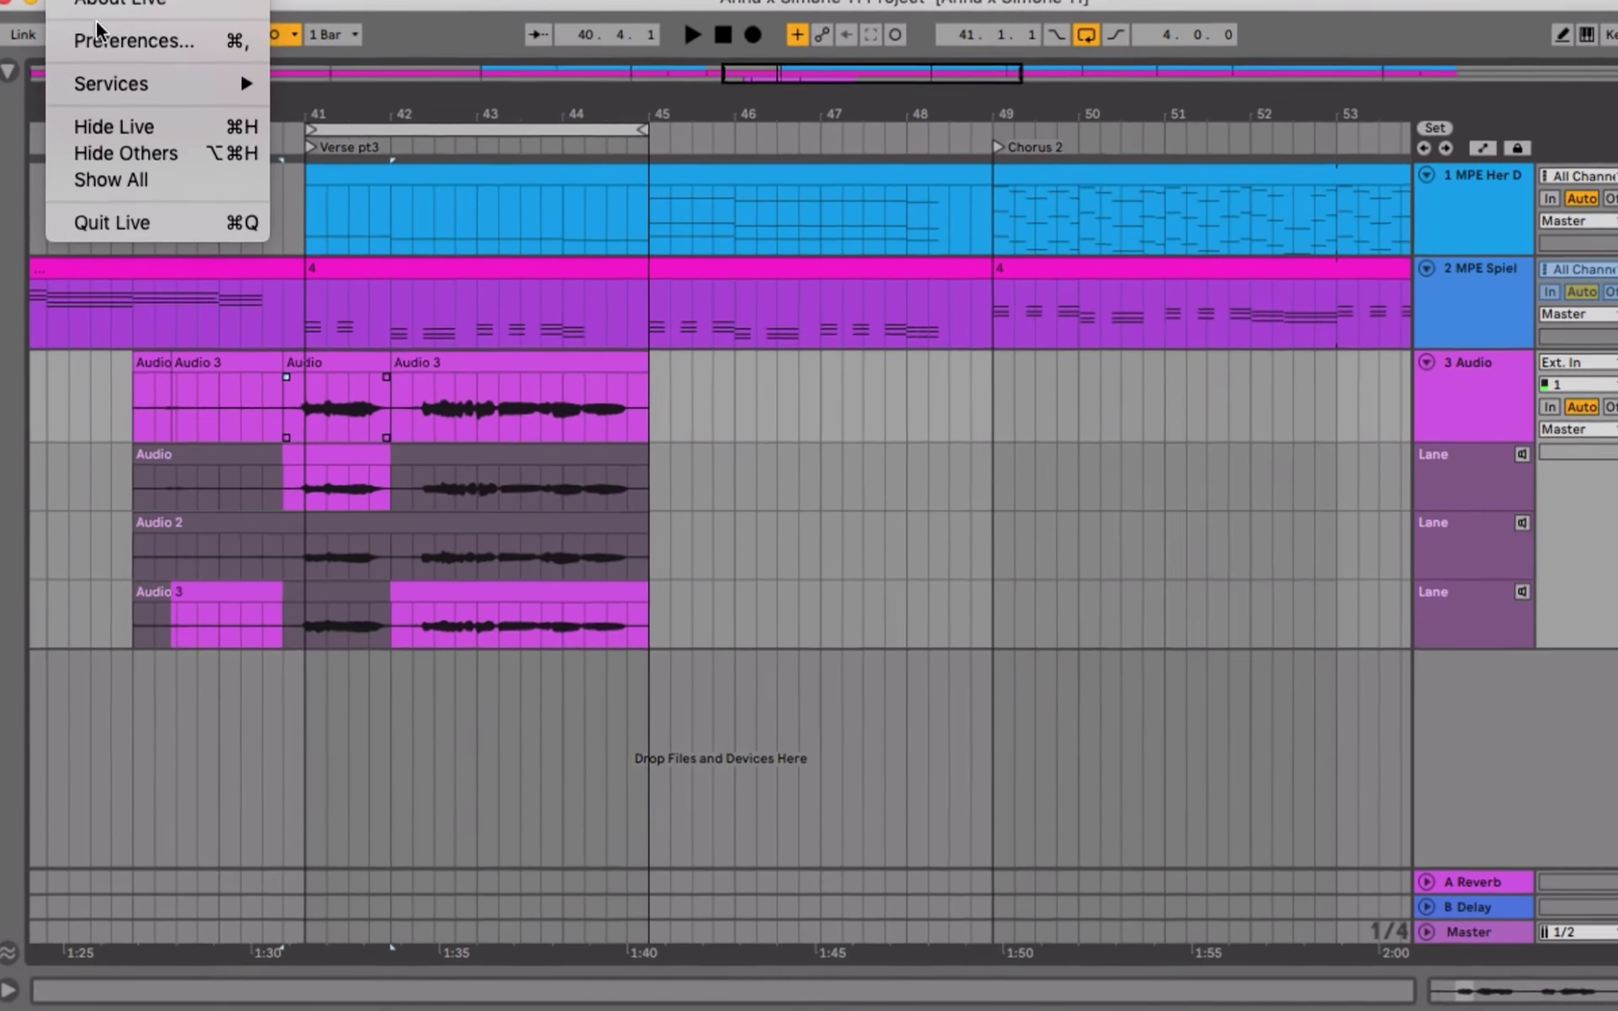
{"action": "left_click", "coordinate": [105, 74]}
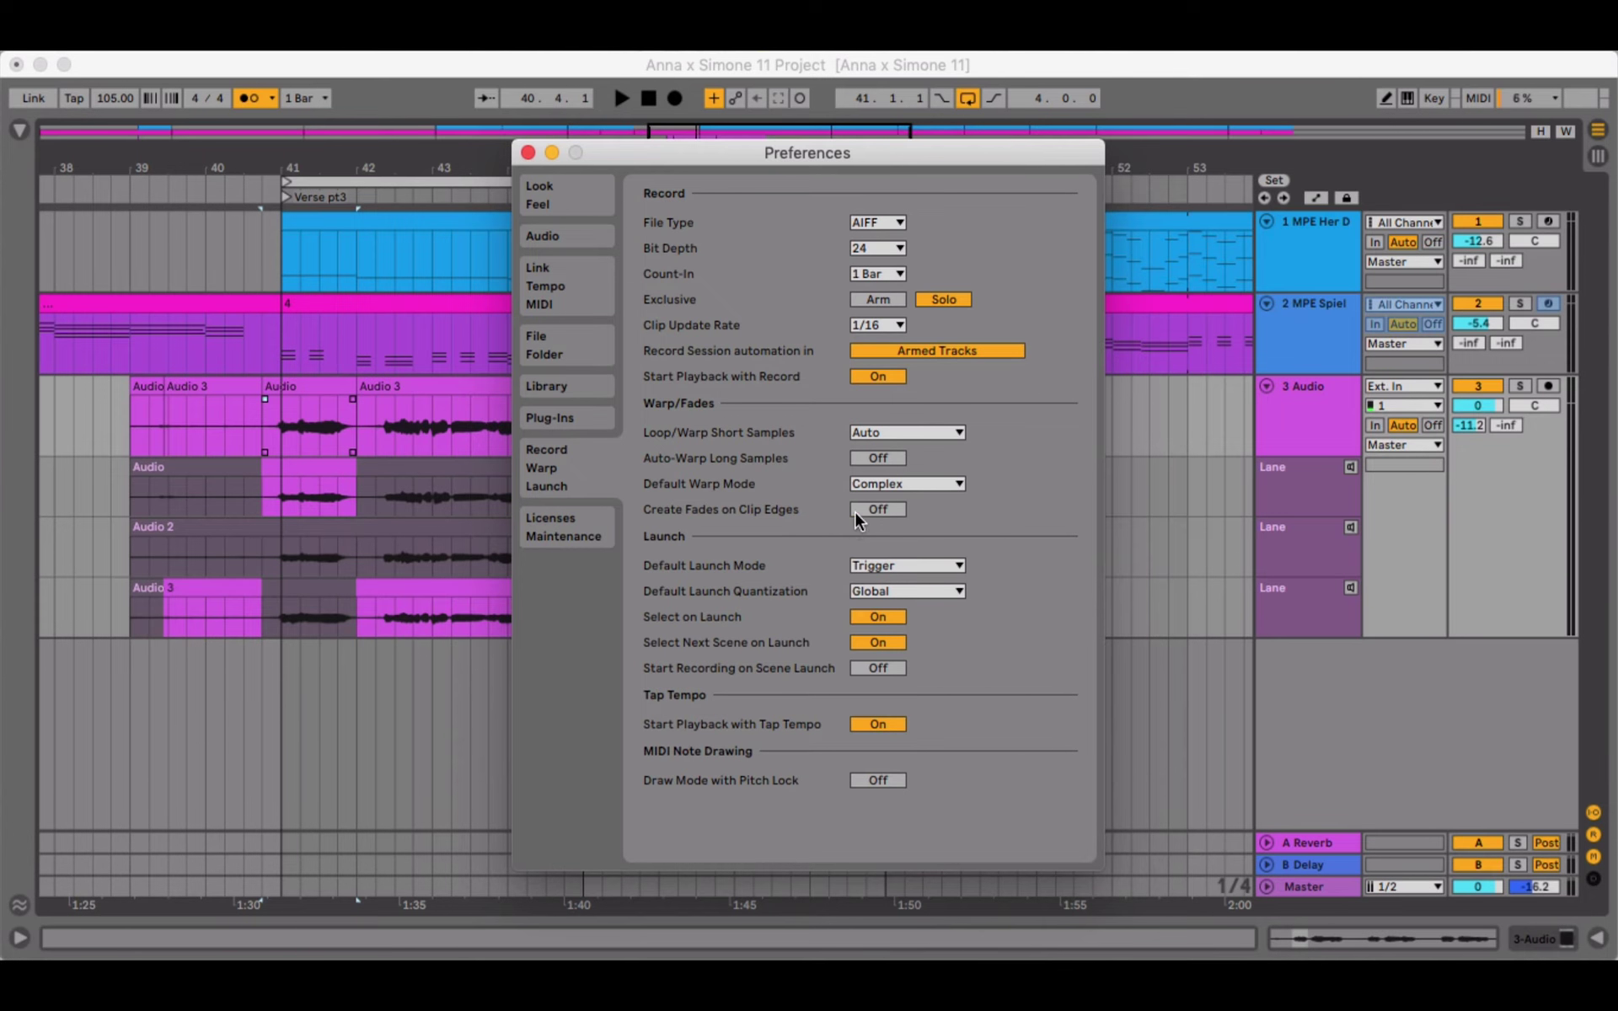
{"action": "left_click", "coordinate": [527, 152]}
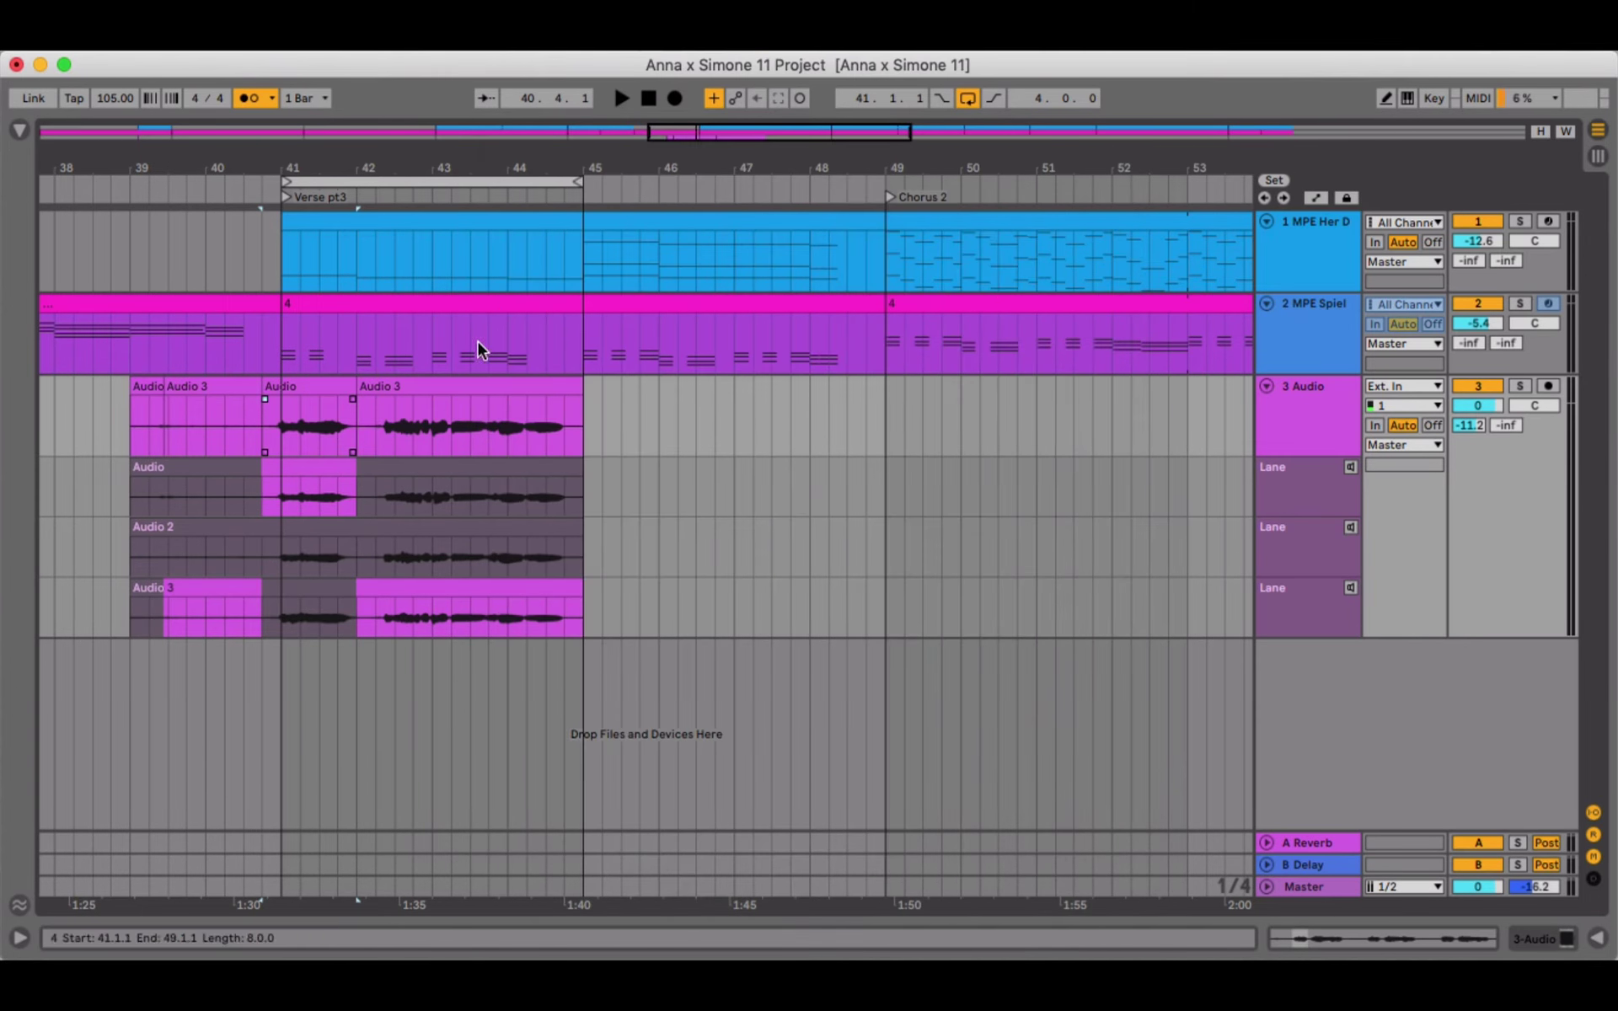
Play from 42.2.1 and audition the first, second and third take lanes of the 3 Audio track in turn, then stop playback
{"action": "left_click", "coordinate": [377, 492]}
{"action": "key", "text": "space"}
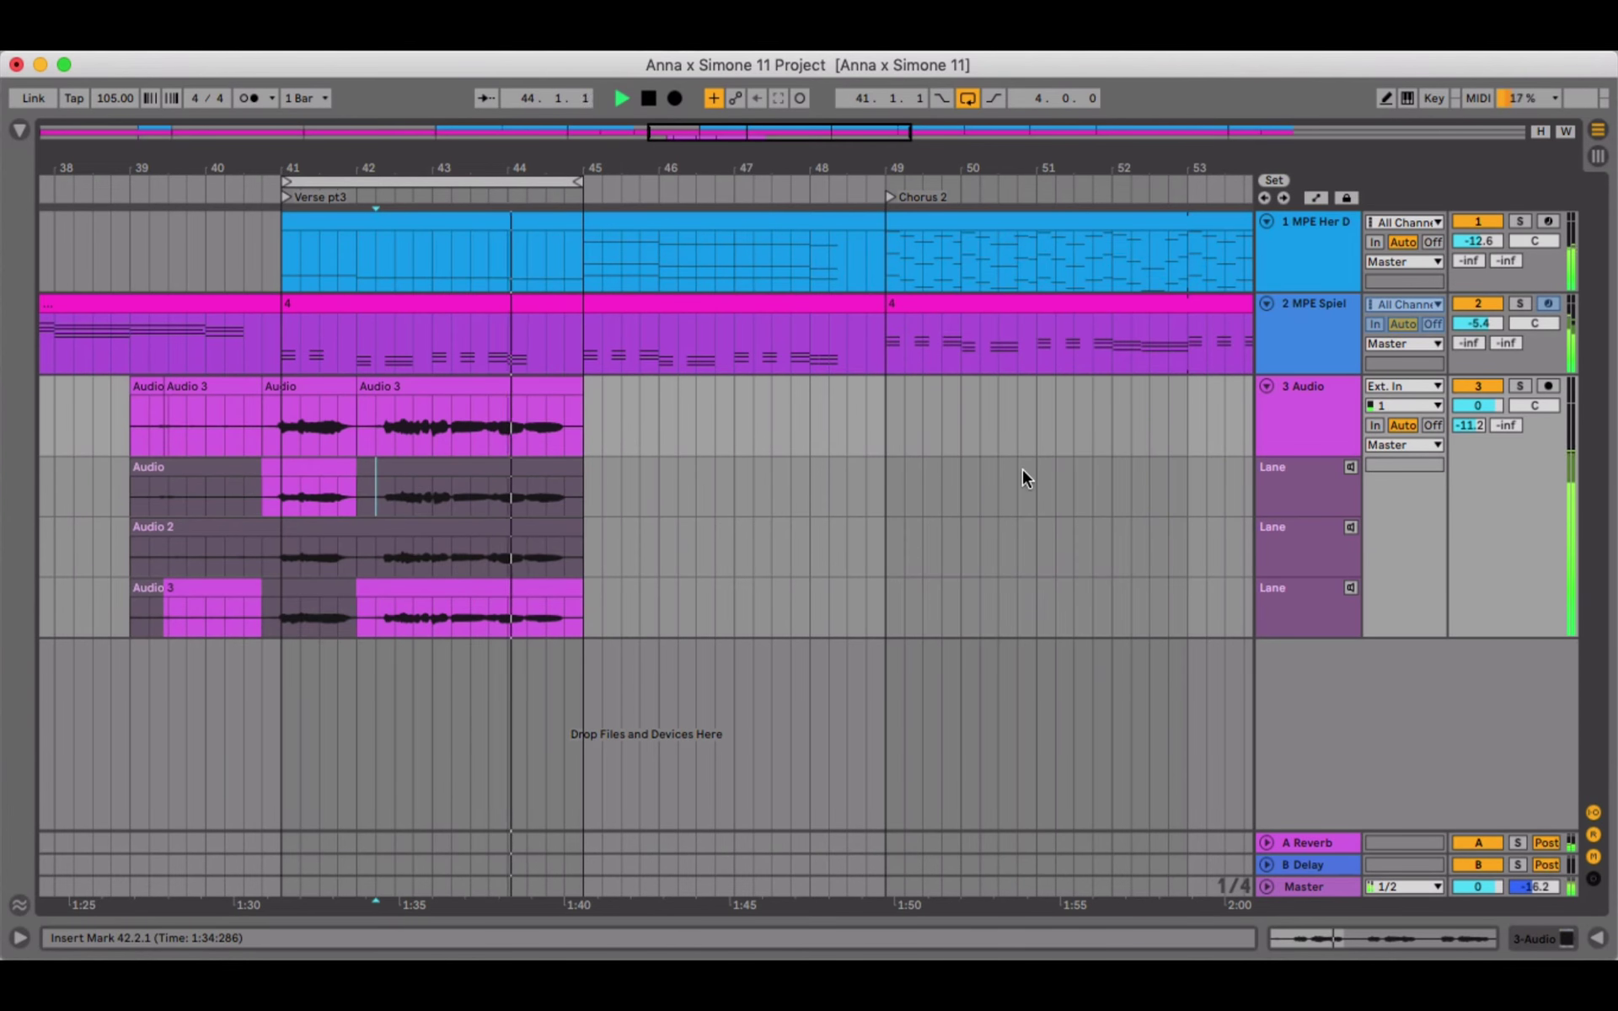
{"action": "left_click", "coordinate": [1347, 469]}
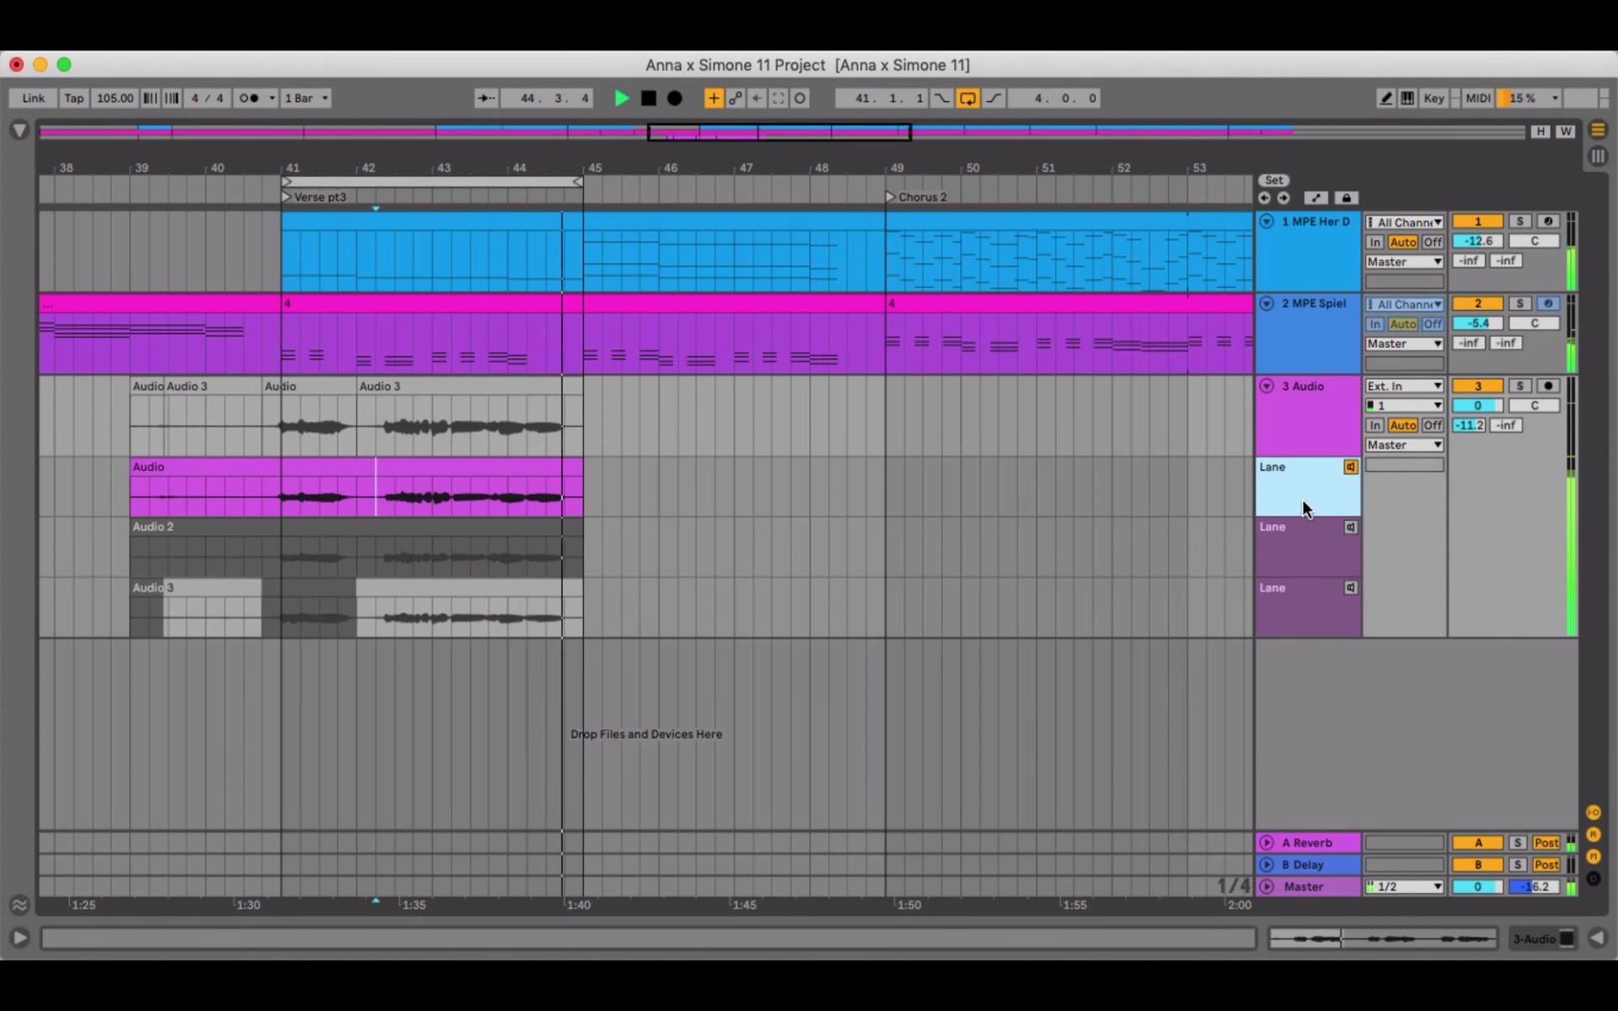
{"action": "left_click", "coordinate": [1348, 528]}
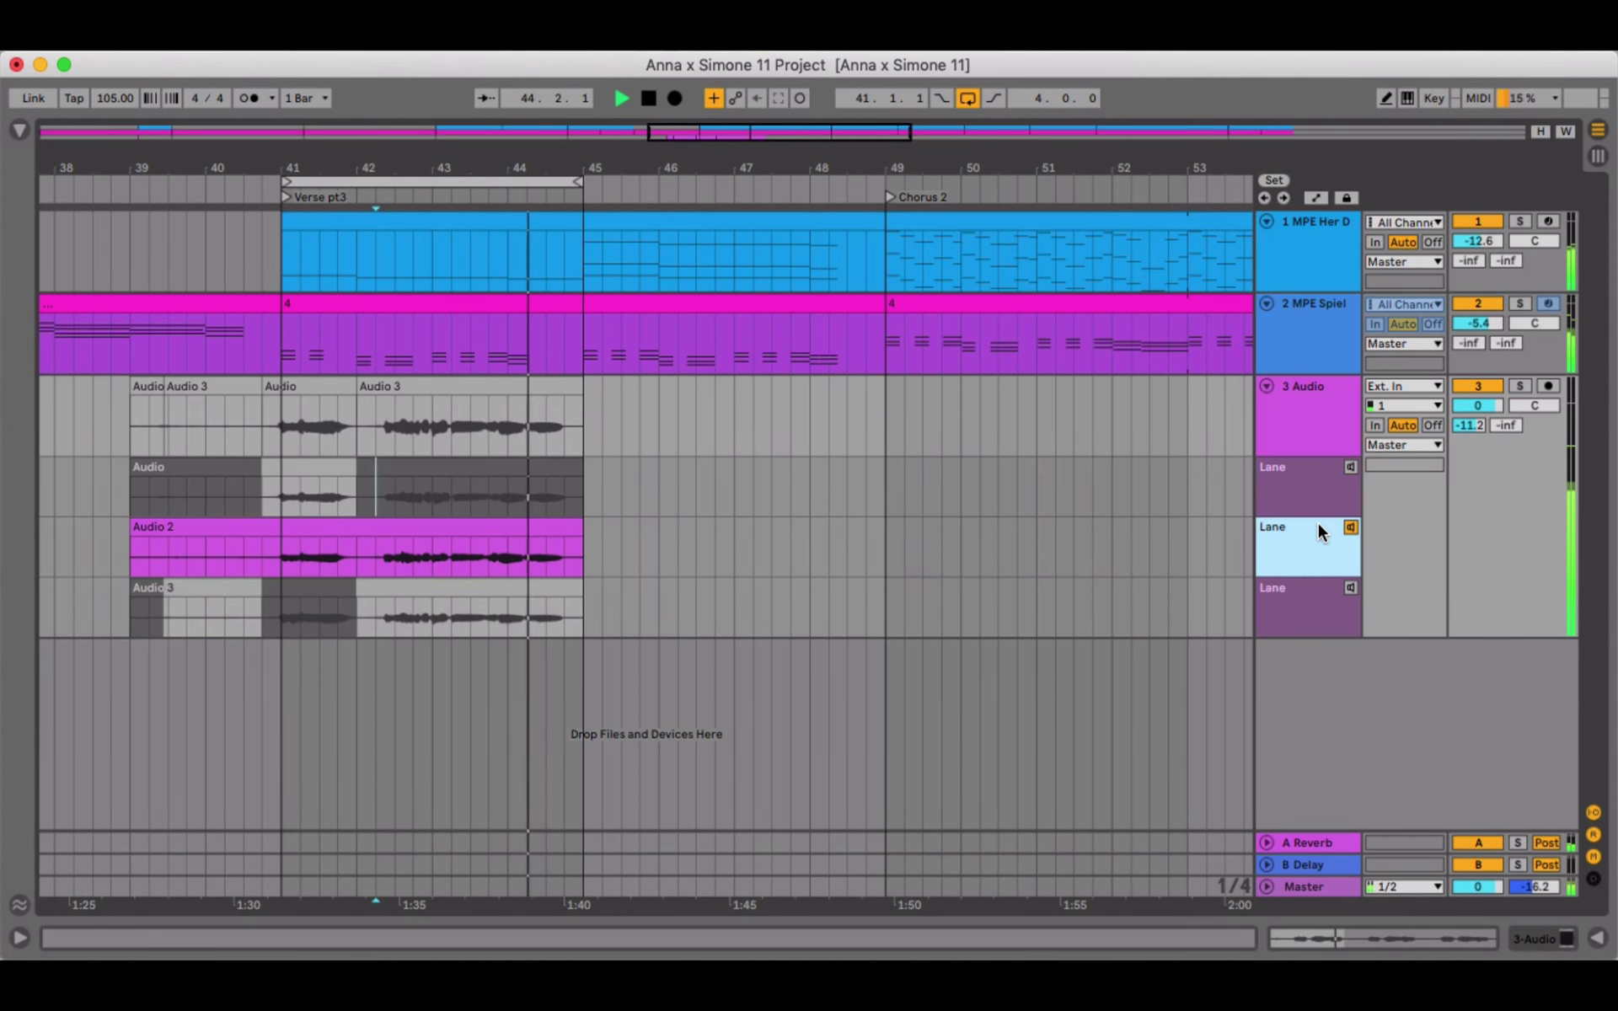
{"action": "left_click", "coordinate": [1351, 588]}
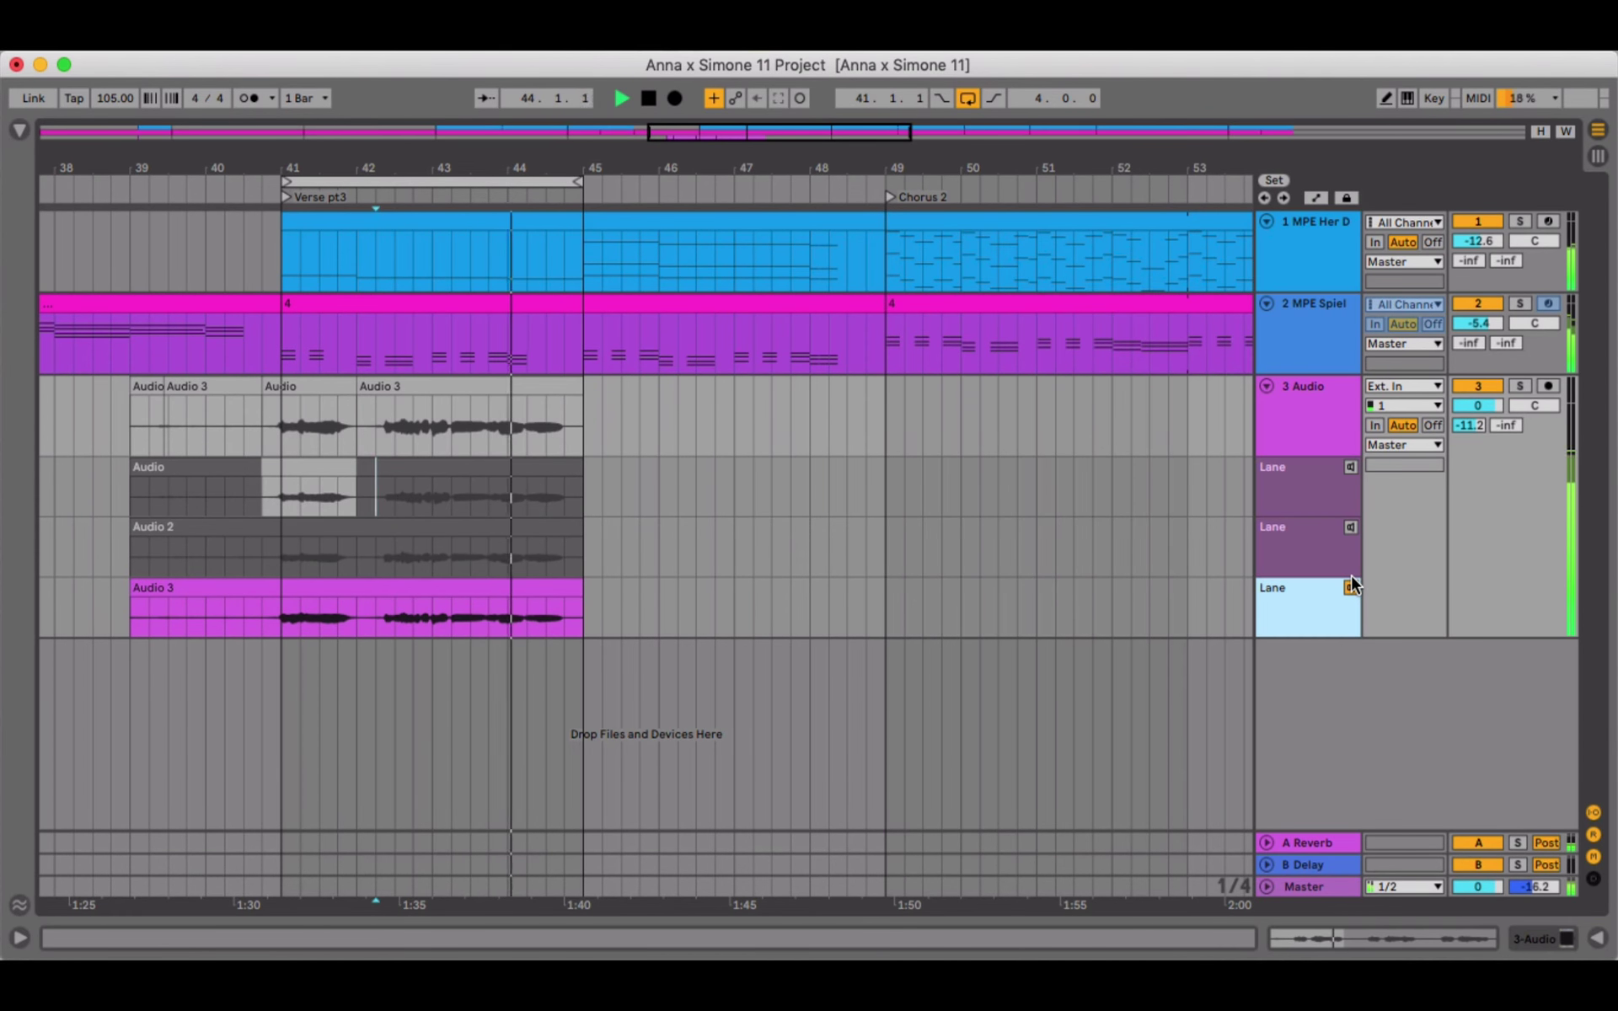
{"action": "key", "text": "space"}
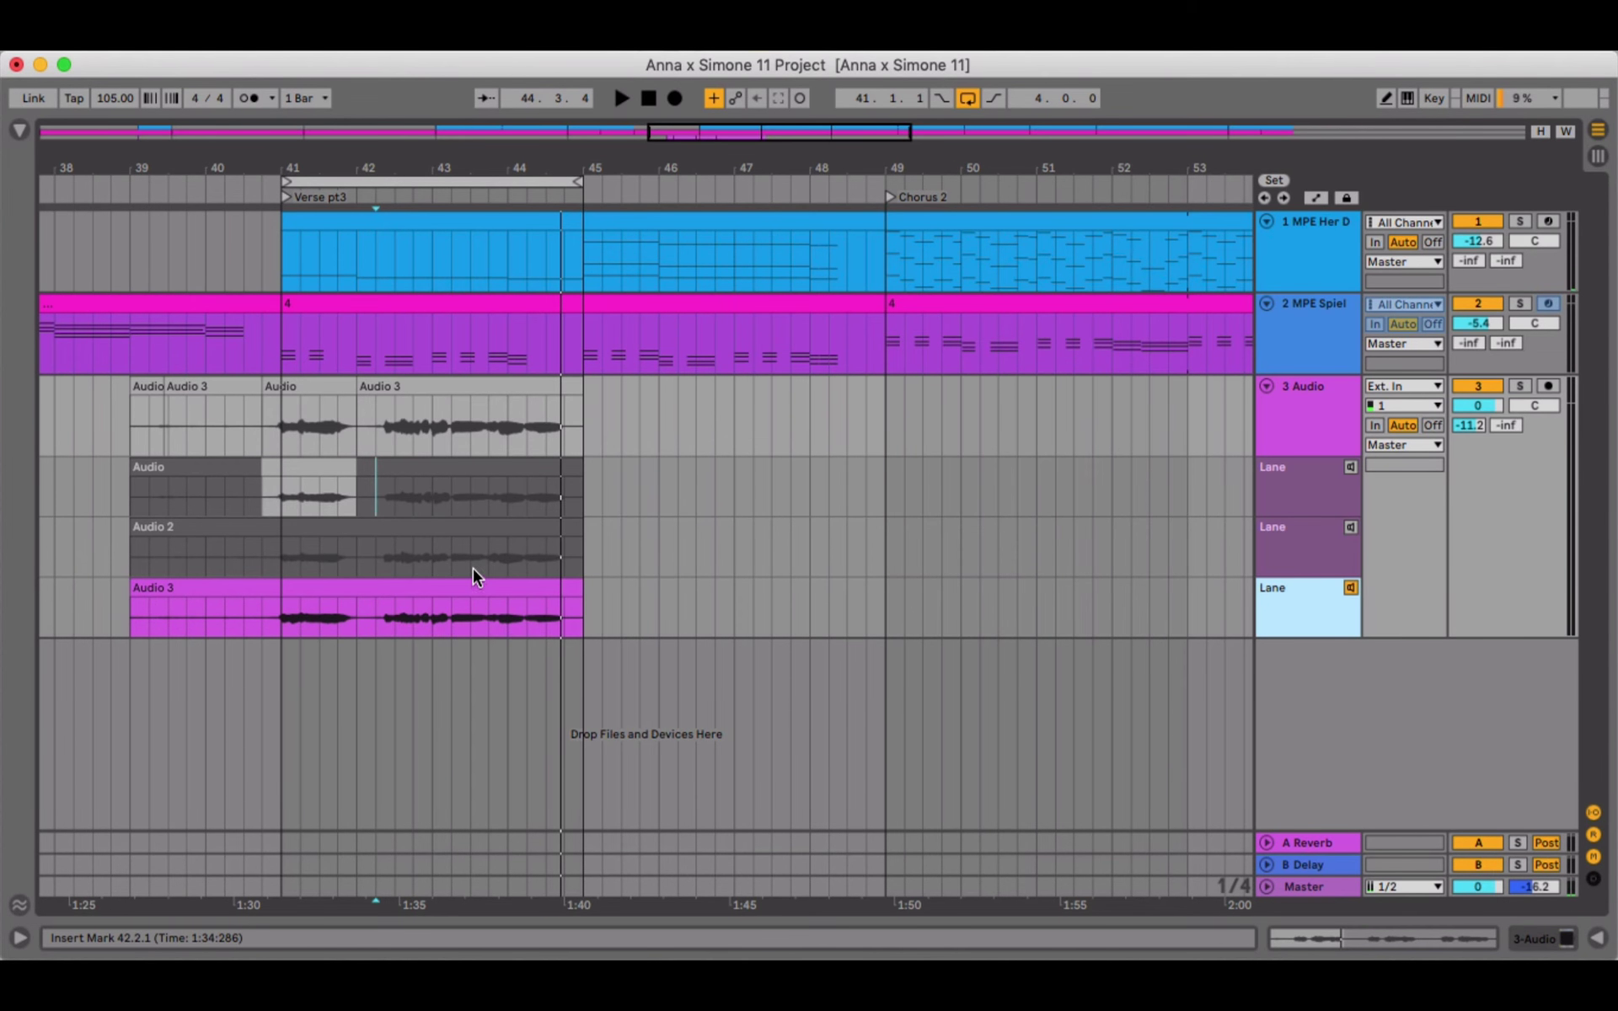
In Draw Mode, paint the 42.1.1 to 44.4.1 section of the auditioned second take lane into the comp and end its audition
{"action": "left_click", "coordinate": [1351, 528]}
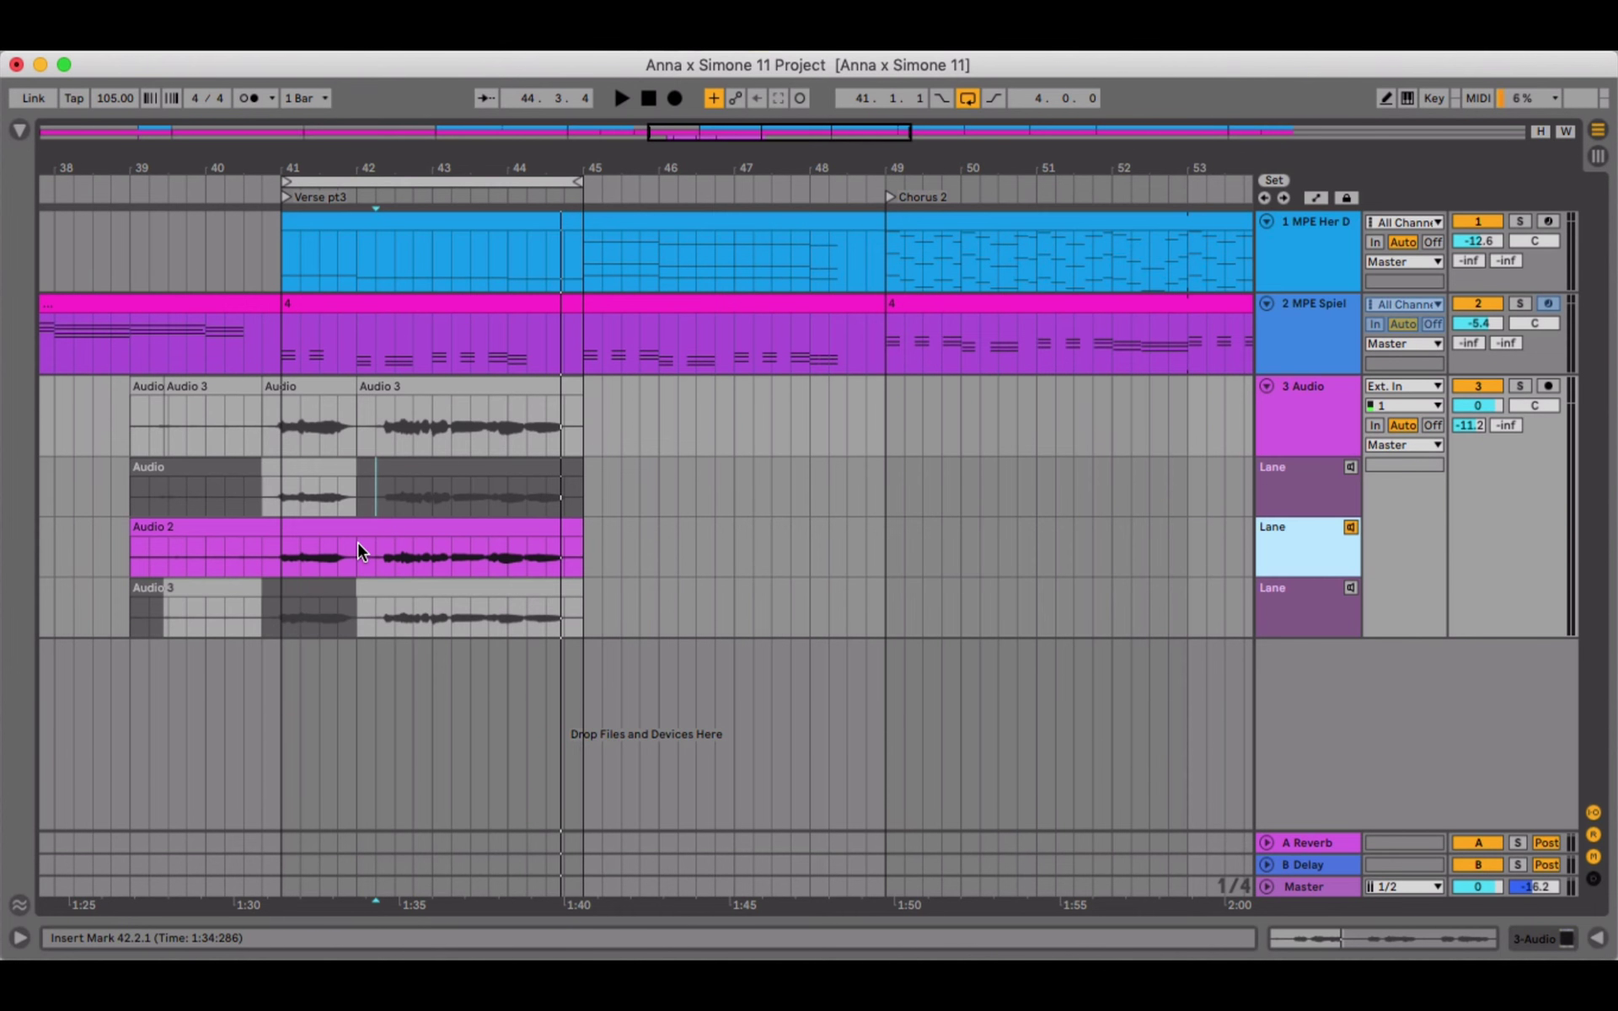
{"action": "right_click", "coordinate": [493, 545]}
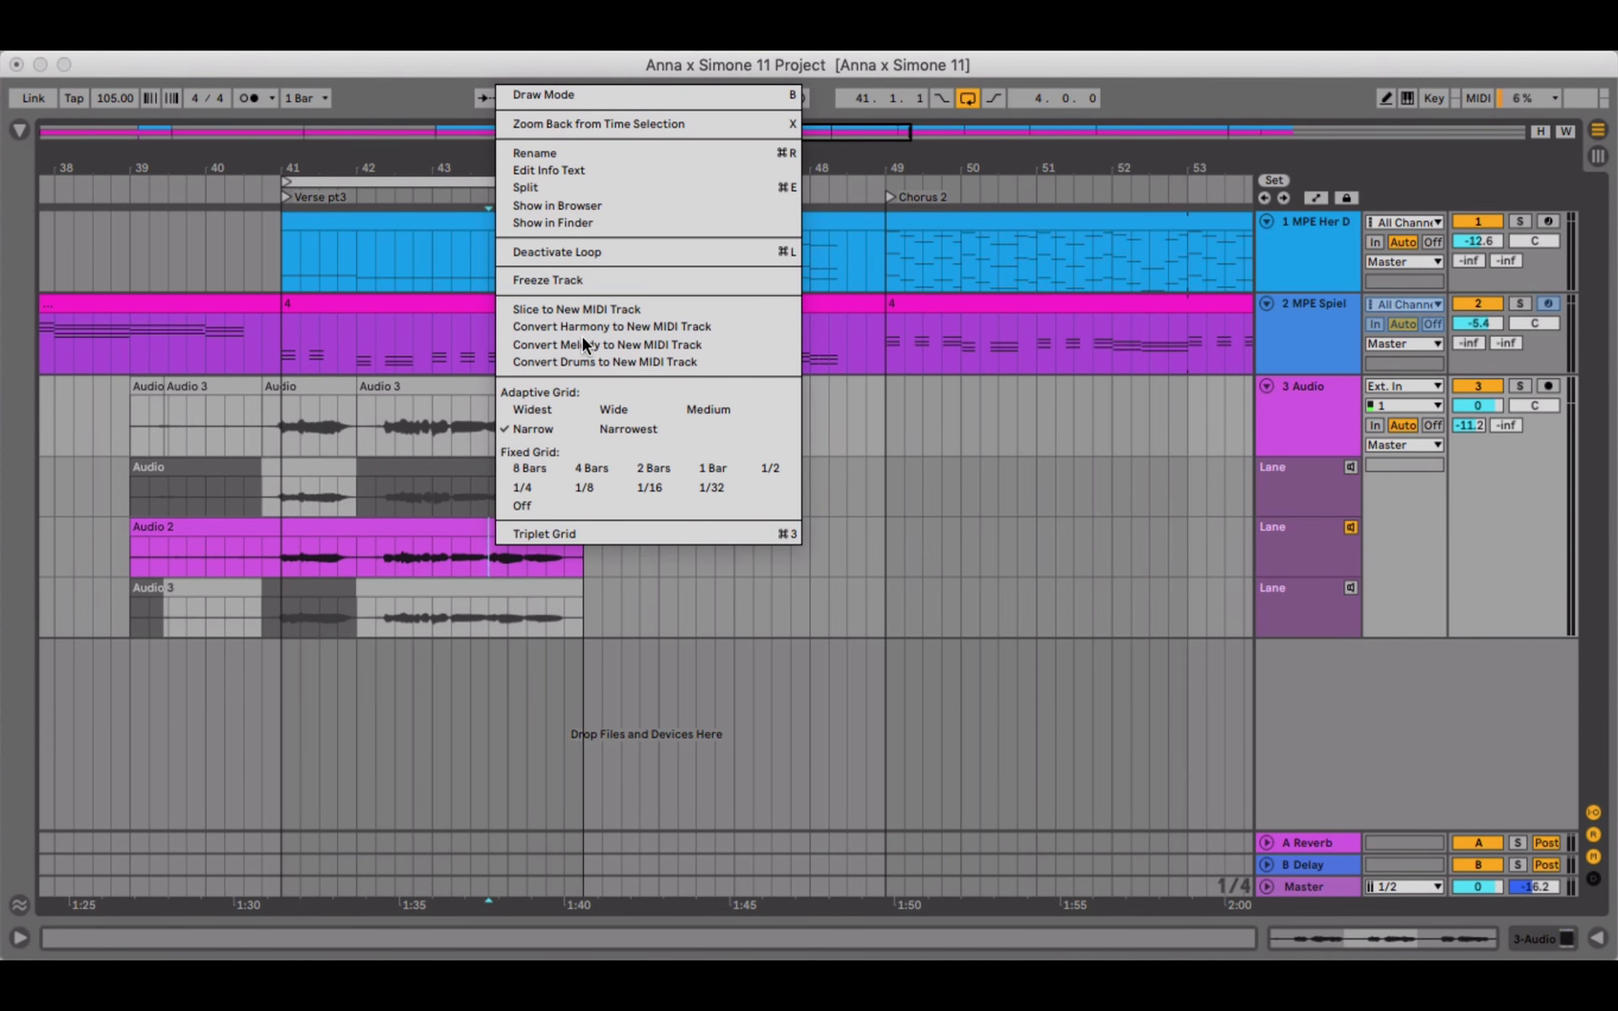
{"action": "left_click", "coordinate": [565, 97]}
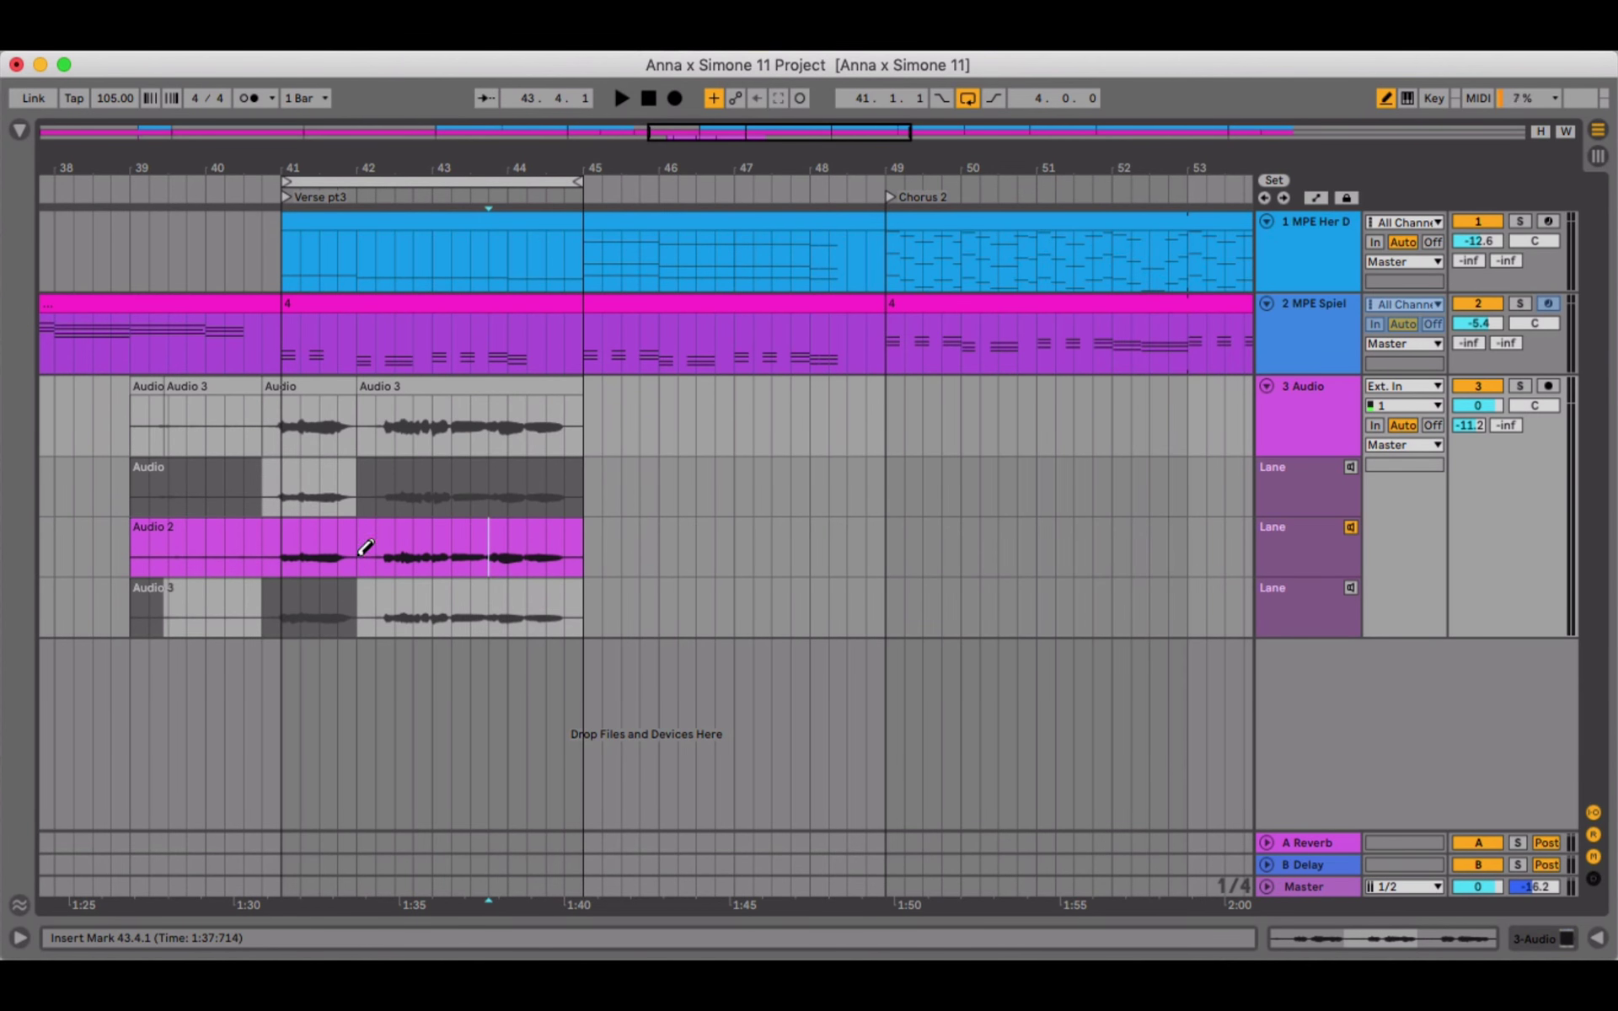
{"action": "left_click_drag", "start_coordinate": [357, 531], "coordinate": [570, 531]}
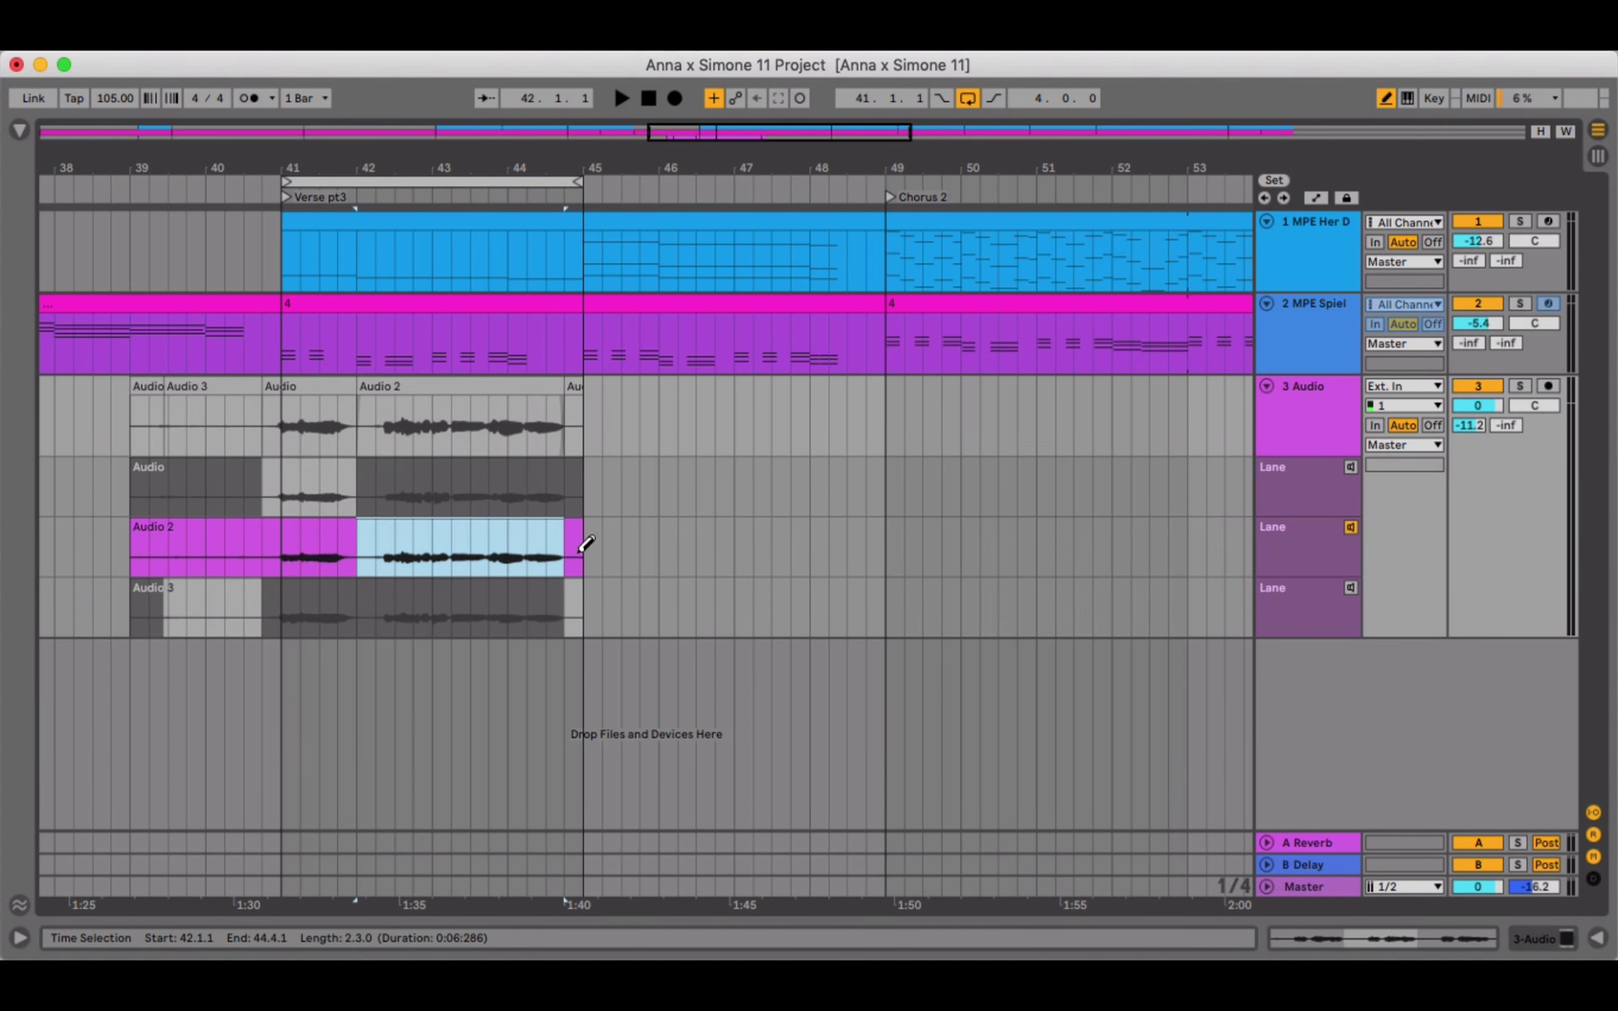
{"action": "left_click", "coordinate": [1351, 529]}
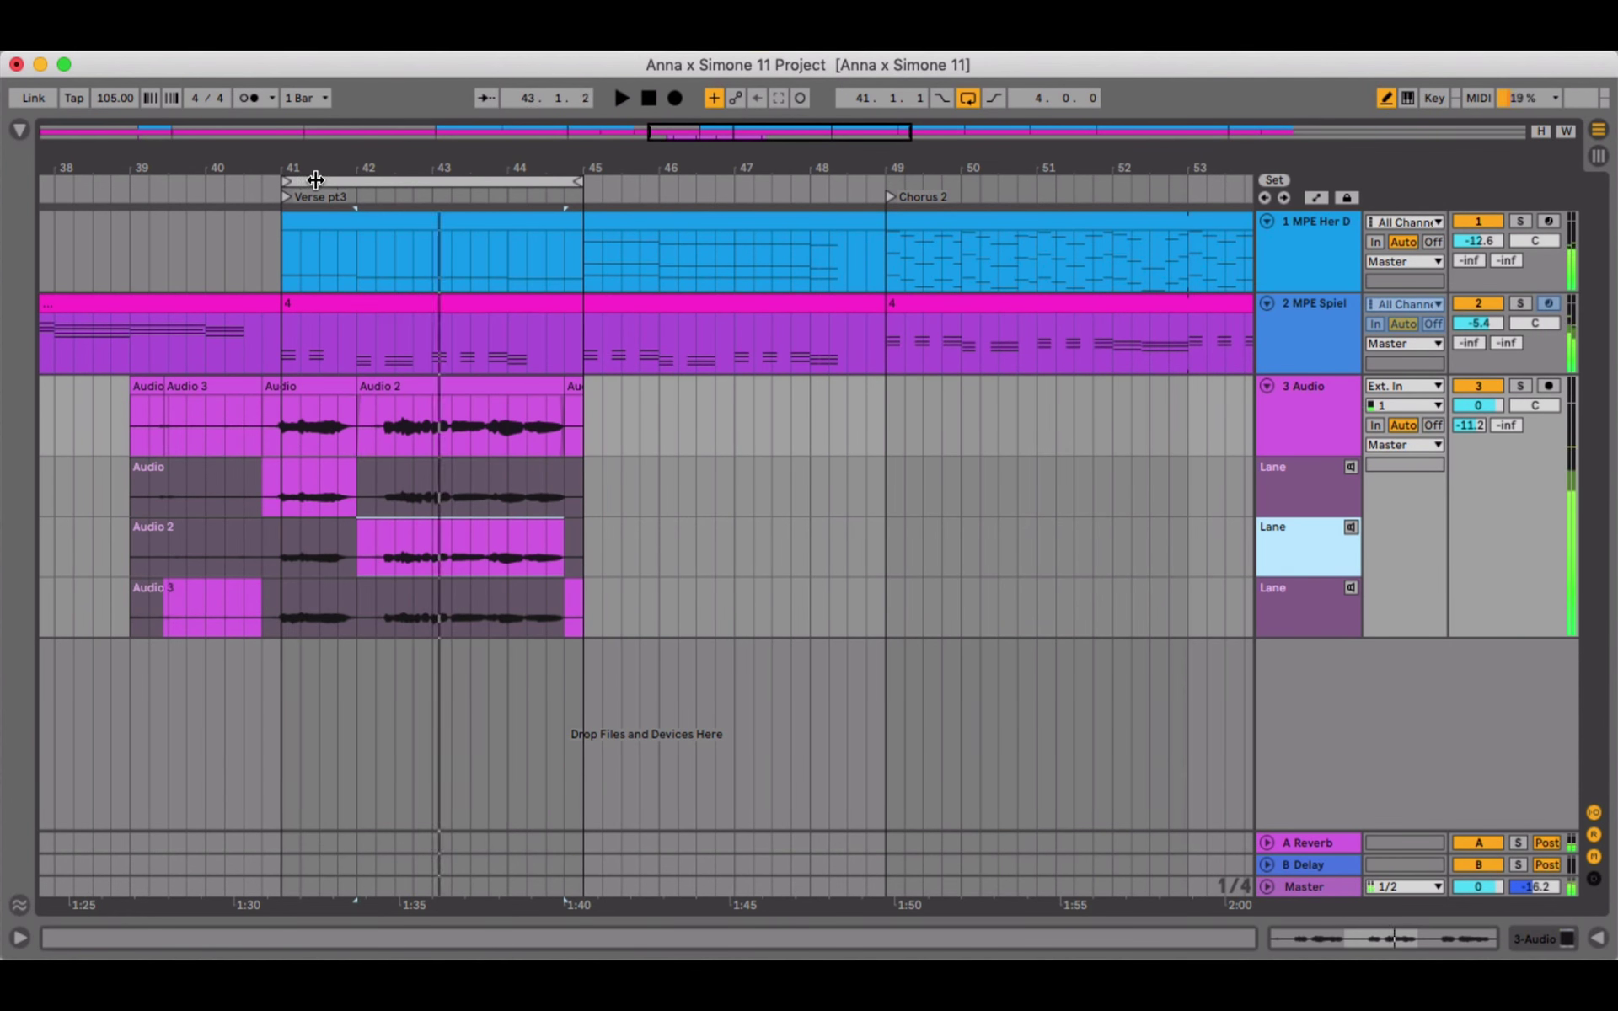
Select the looped bars 41.1.1 to 45.1.1, play back the comped vocal take and stop playback
{"action": "left_click", "coordinate": [315, 180]}
{"action": "key", "text": "space"}
{"action": "key", "text": "space"}
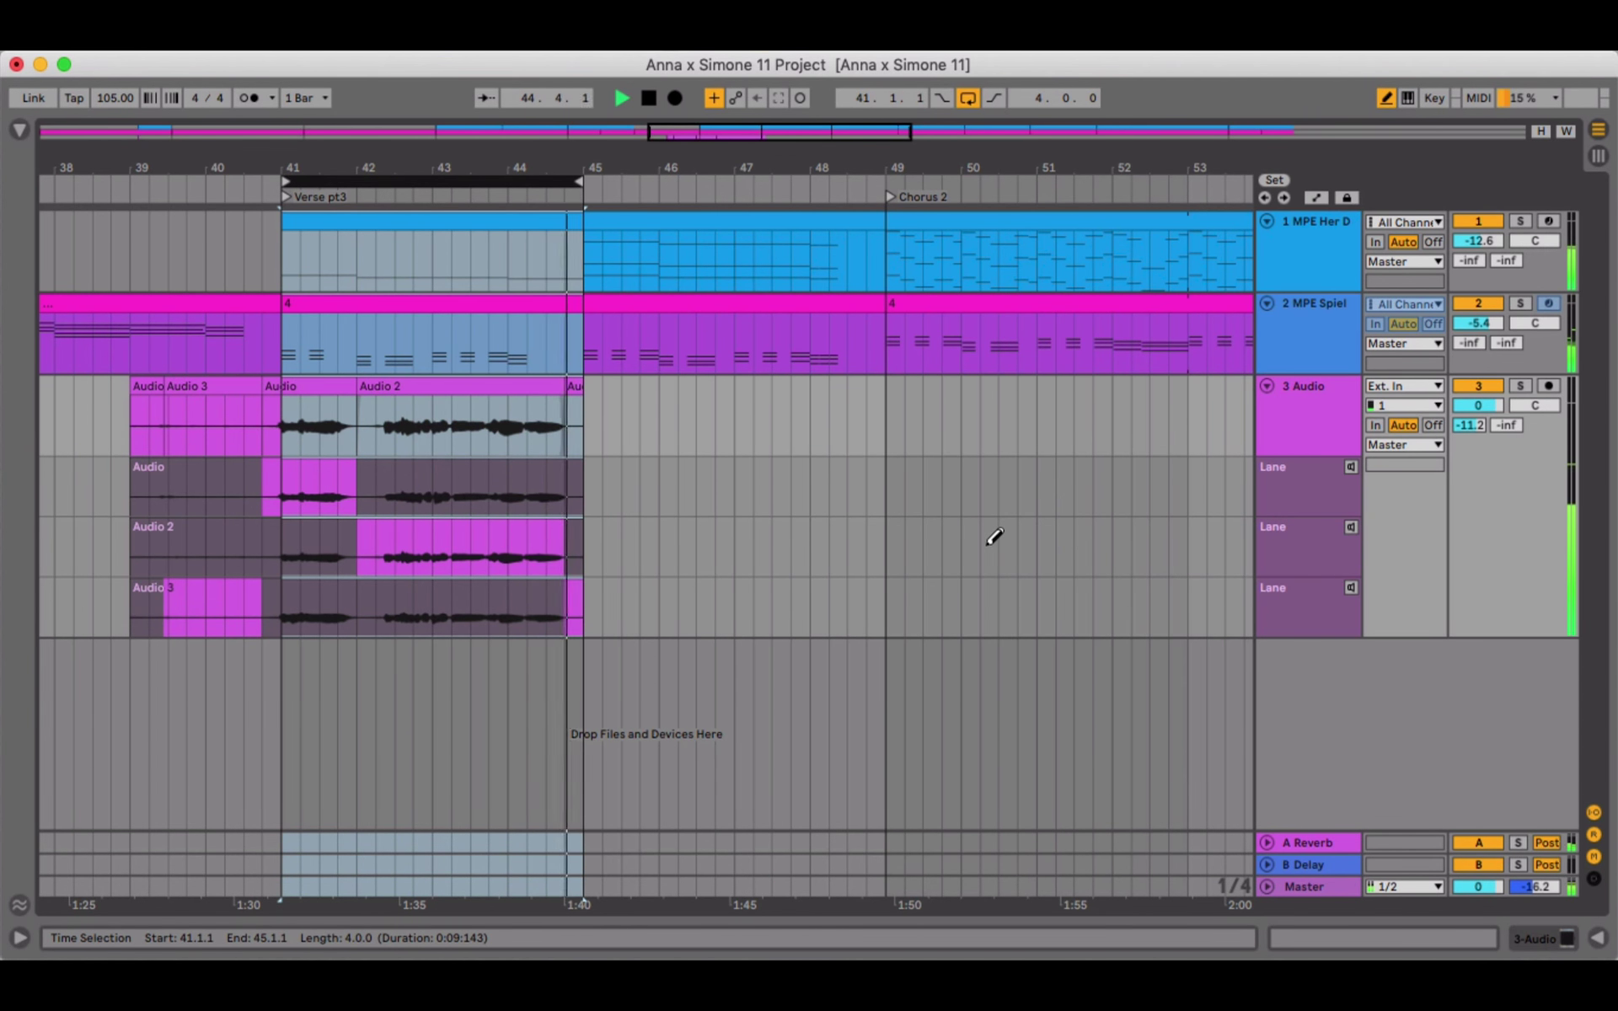
{"action": "key", "text": "space"}
Hide the take lanes of the 3 Audio track
{"action": "right_click", "coordinate": [1285, 418]}
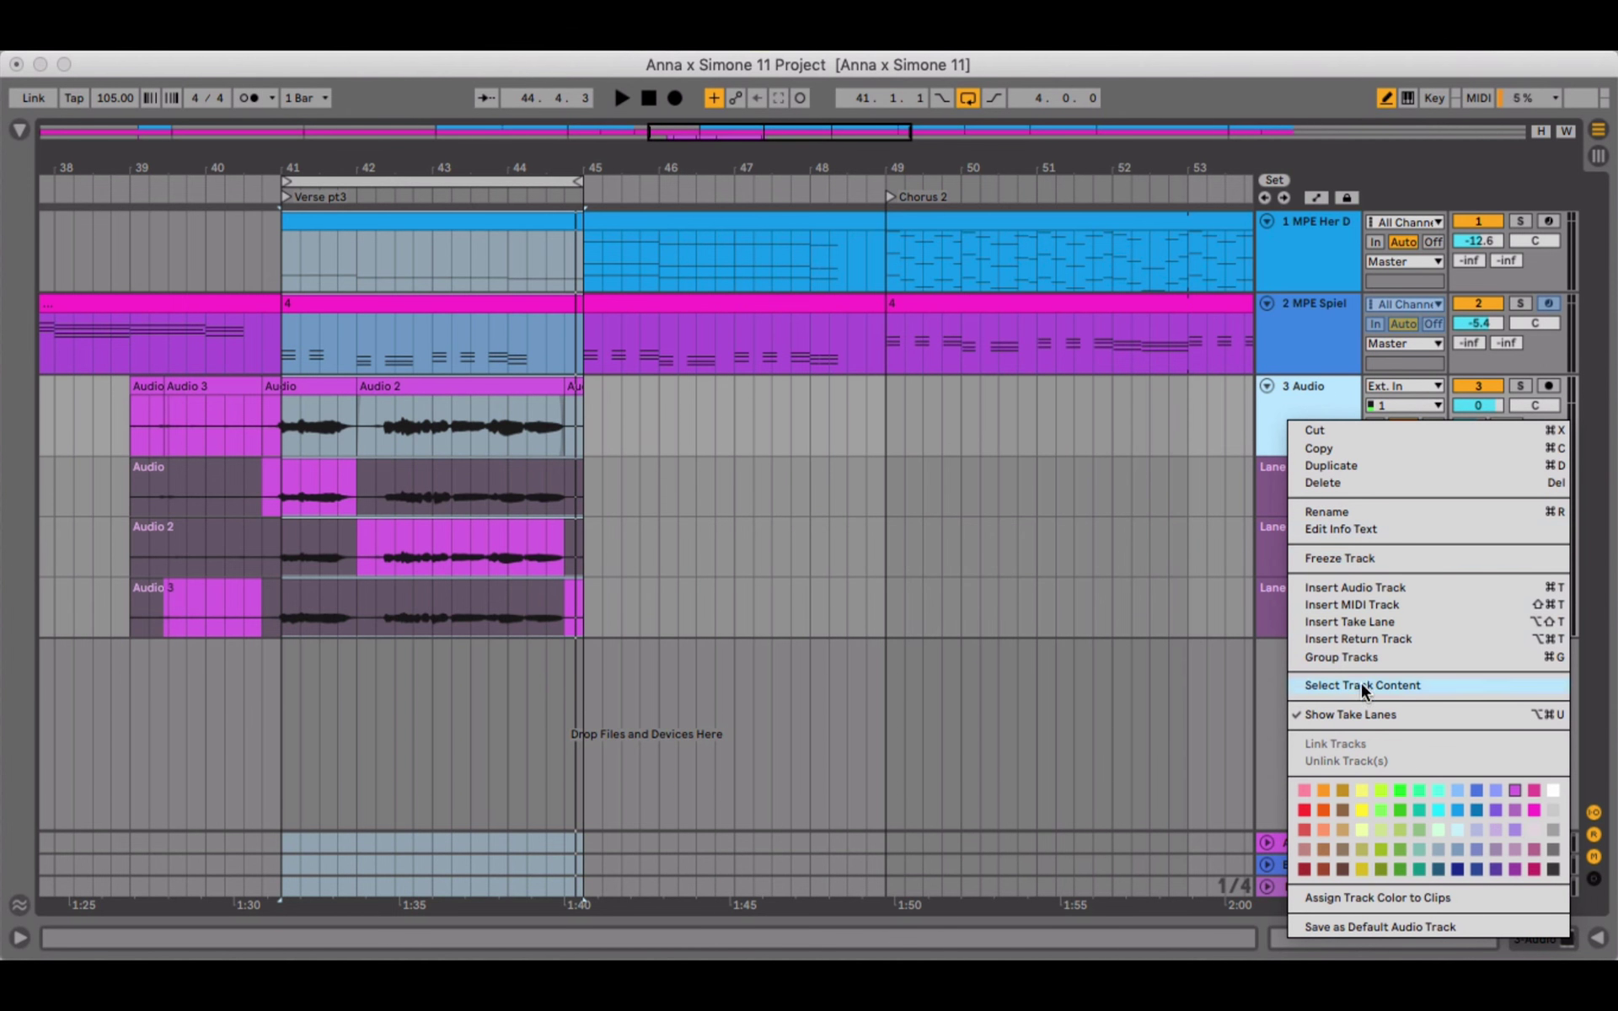
{"action": "left_click", "coordinate": [1362, 712]}
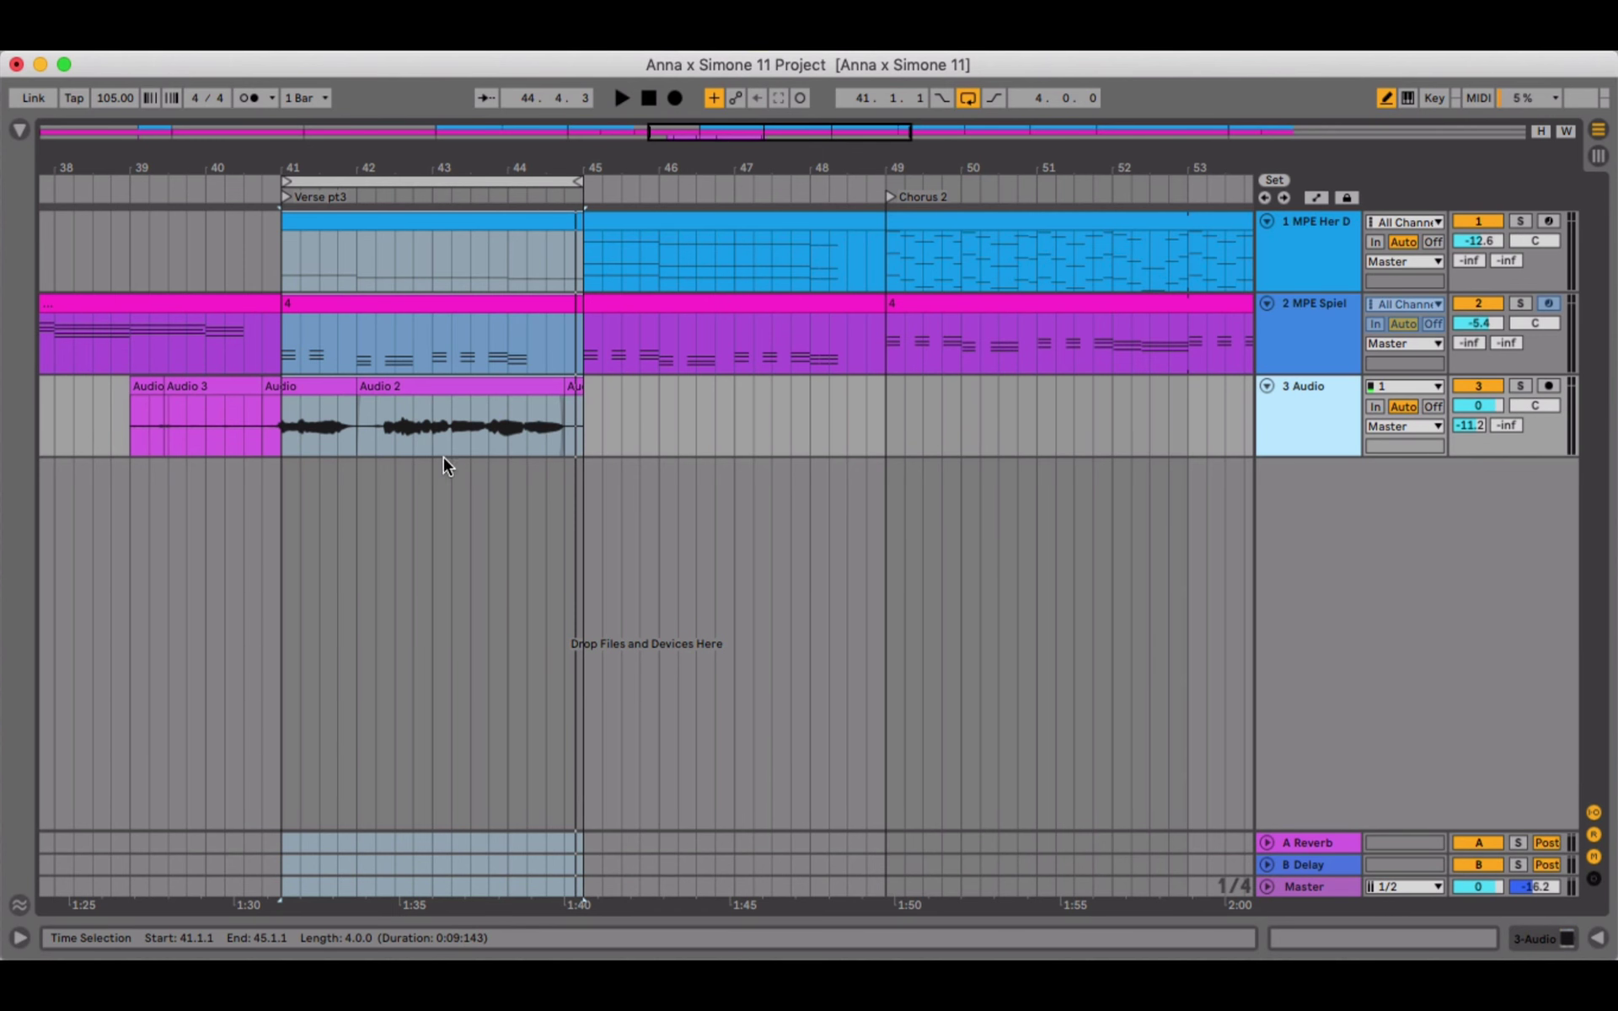